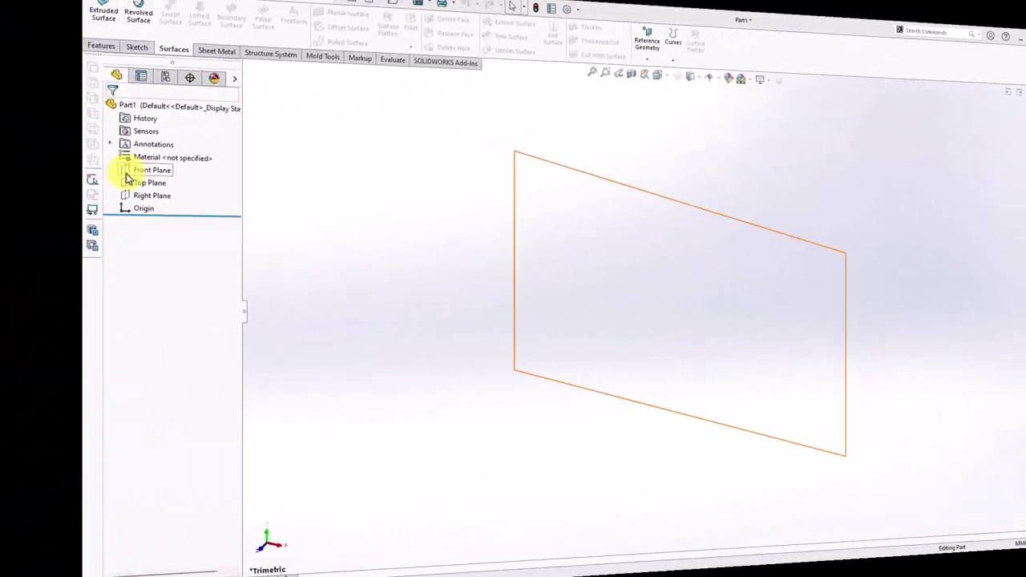
# Start a Front Plane sketch with vertical and horizontal centerlines meeting at the origin
pyautogui.click(50, 180)
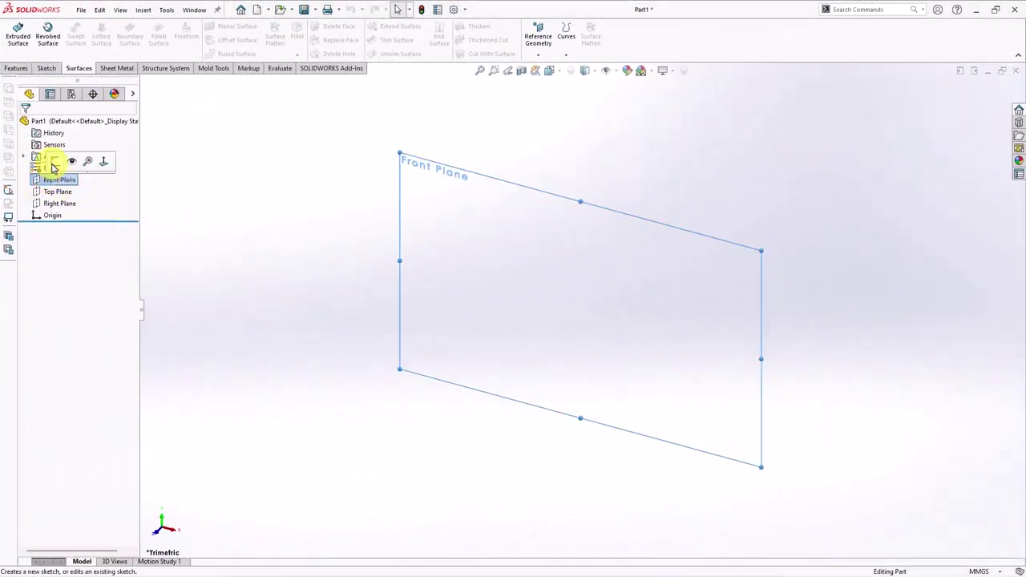
pyautogui.click(52, 163)
pyautogui.click(80, 27)
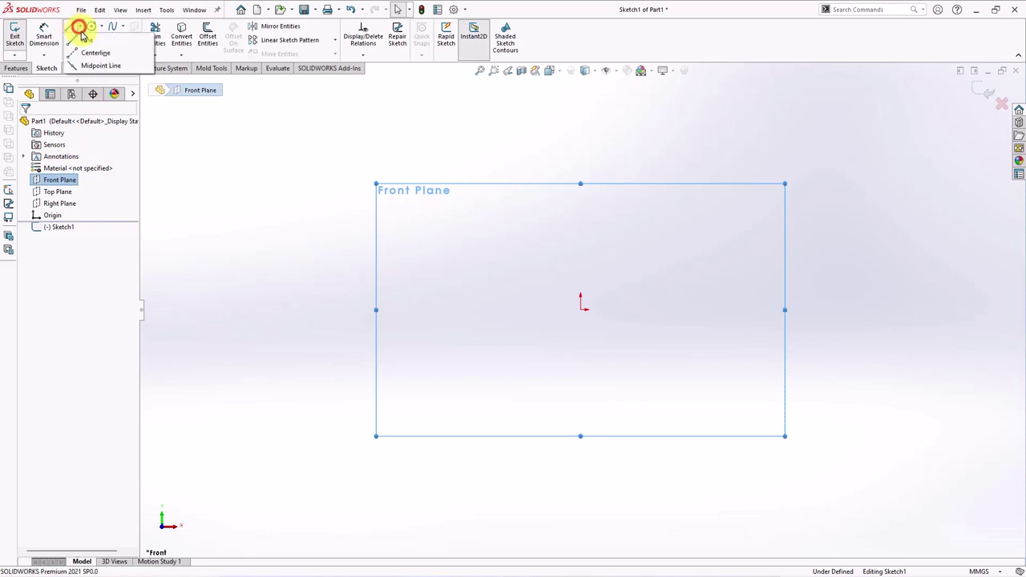
pyautogui.click(88, 51)
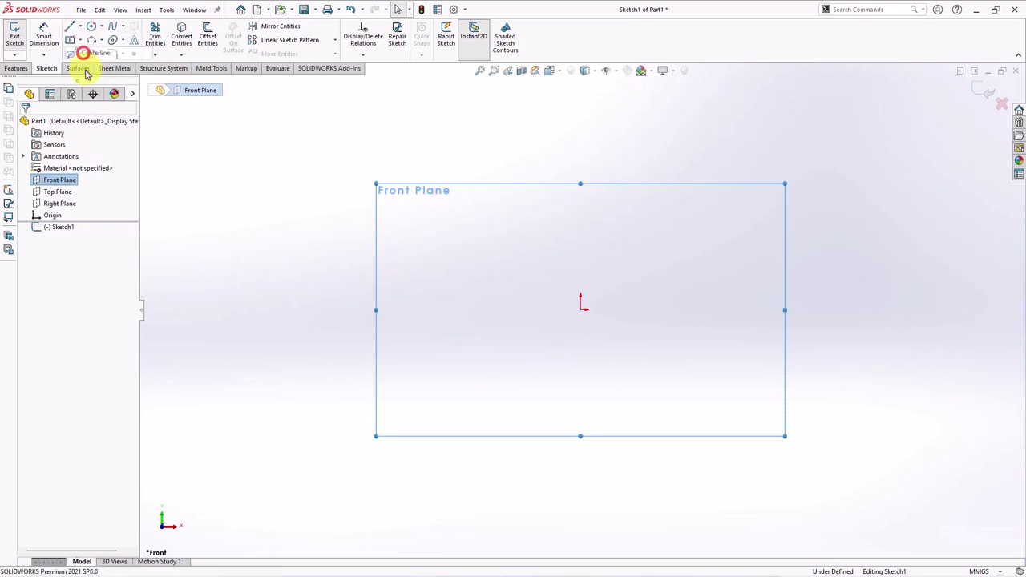
pyautogui.click(581, 360)
pyautogui.click(580, 309)
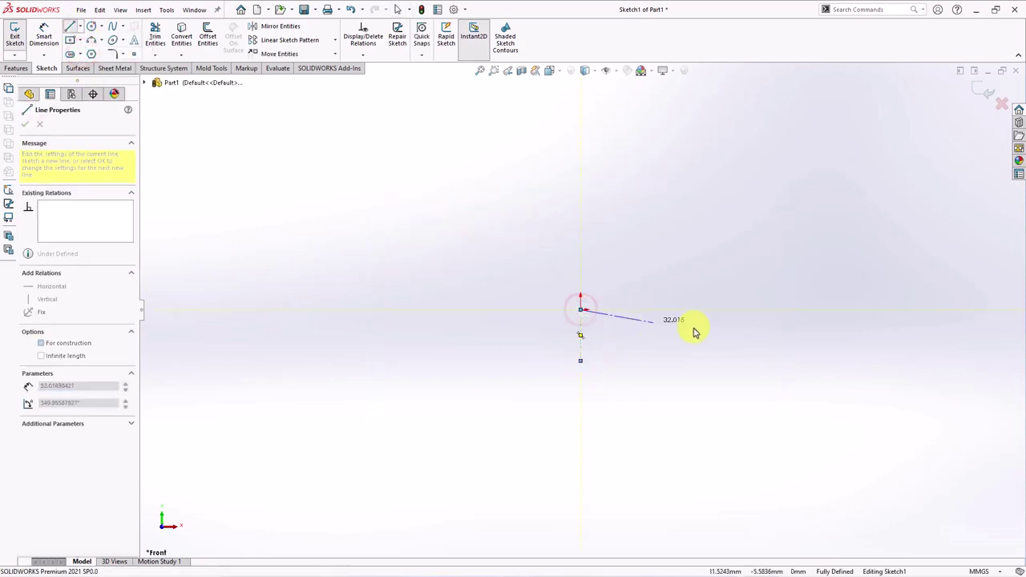
pyautogui.click(873, 309)
pyautogui.rightClick(874, 311)
pyautogui.click(888, 321)
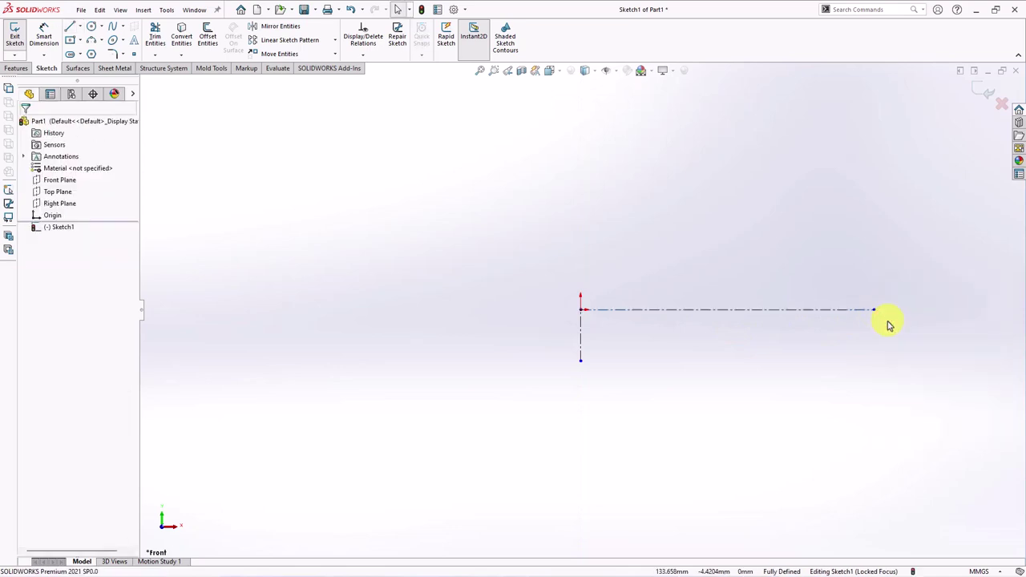
# Draw a trapezoid profile whose bottom edge sits on the horizontal centerline
pyautogui.keyDown('ctrl'); pyautogui.moveTo(888, 322); pyautogui.dragTo(667, 271, button='middle'); pyautogui.keyUp('ctrl')
pyautogui.scroll(-2, 659, 268)
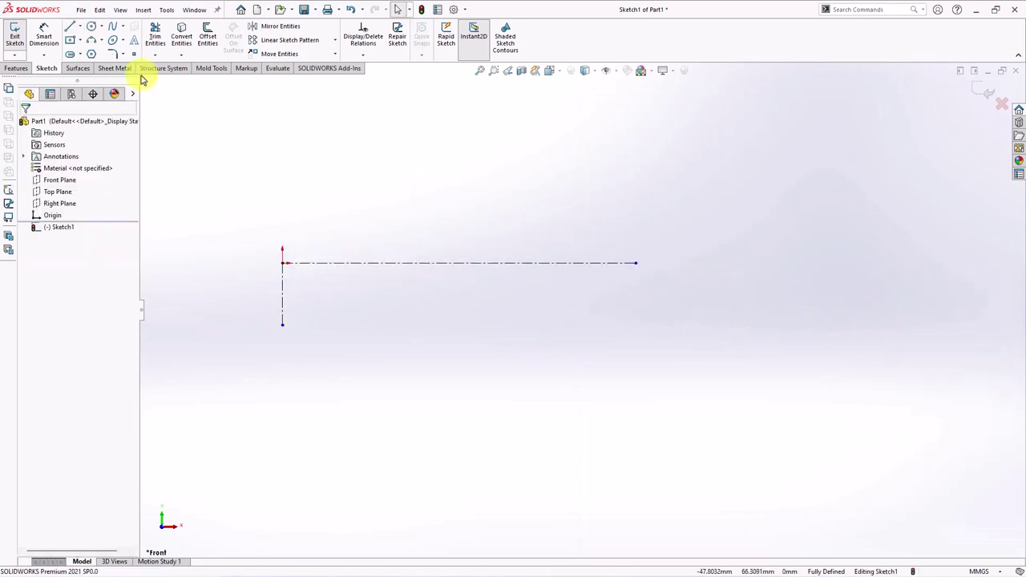
pyautogui.click(70, 31)
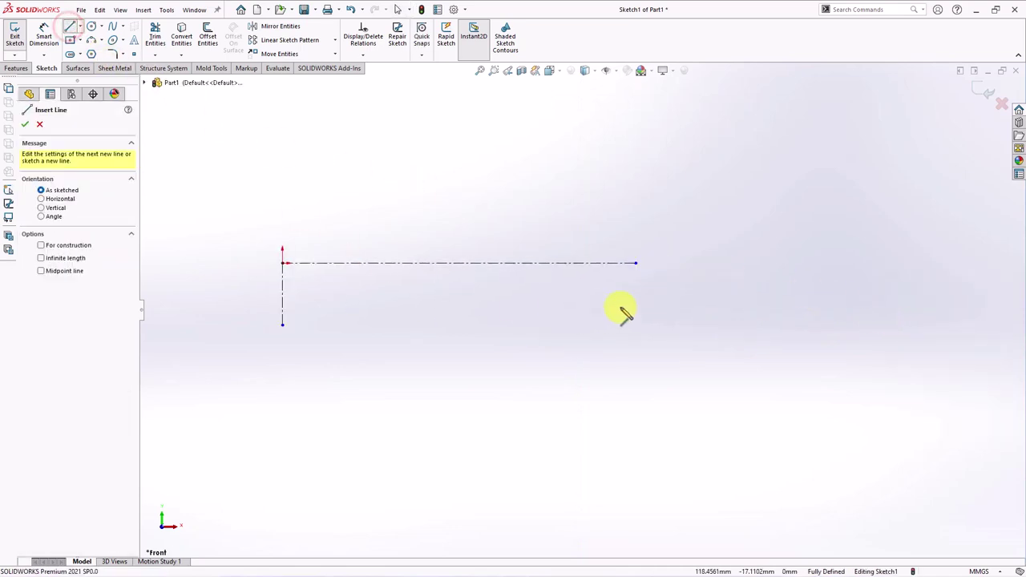
pyautogui.click(634, 263)
pyautogui.click(627, 222)
pyautogui.click(601, 223)
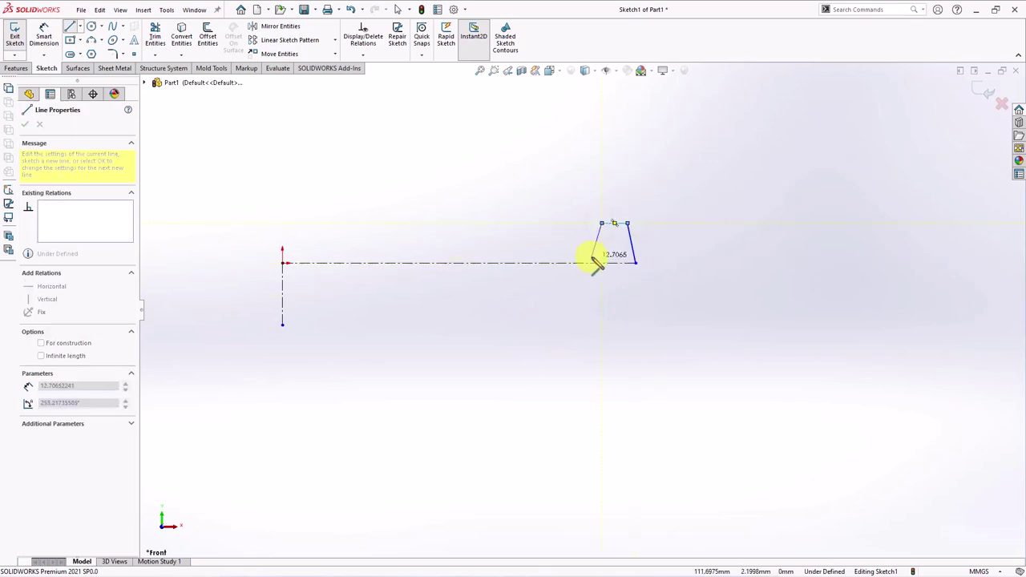
pyautogui.click(591, 262)
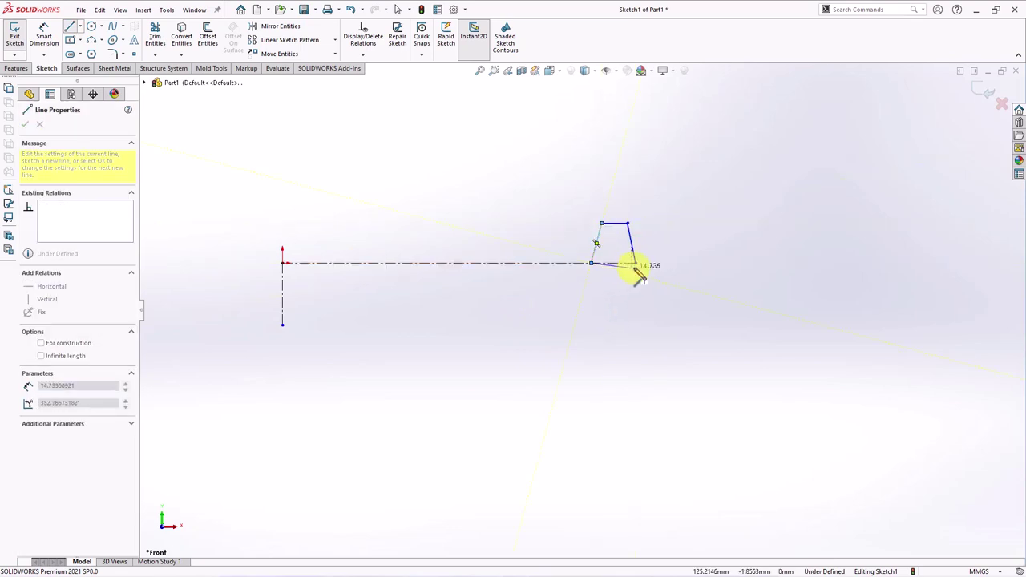
pyautogui.click(635, 264)
pyautogui.rightClick(637, 267)
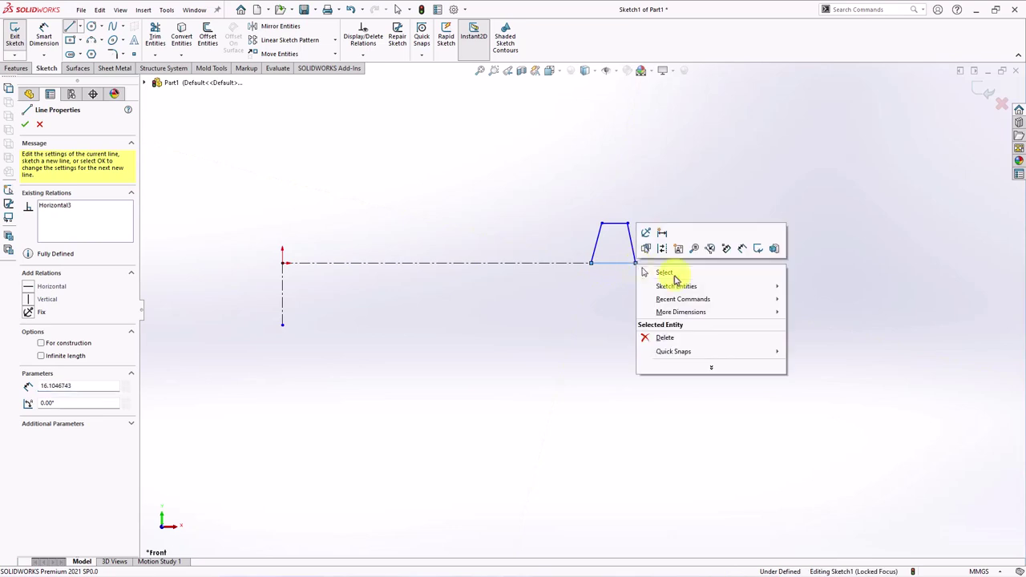
pyautogui.click(671, 272)
# Add an Equal relation to the trapezoid's two slanted sides
pyautogui.click(634, 257)
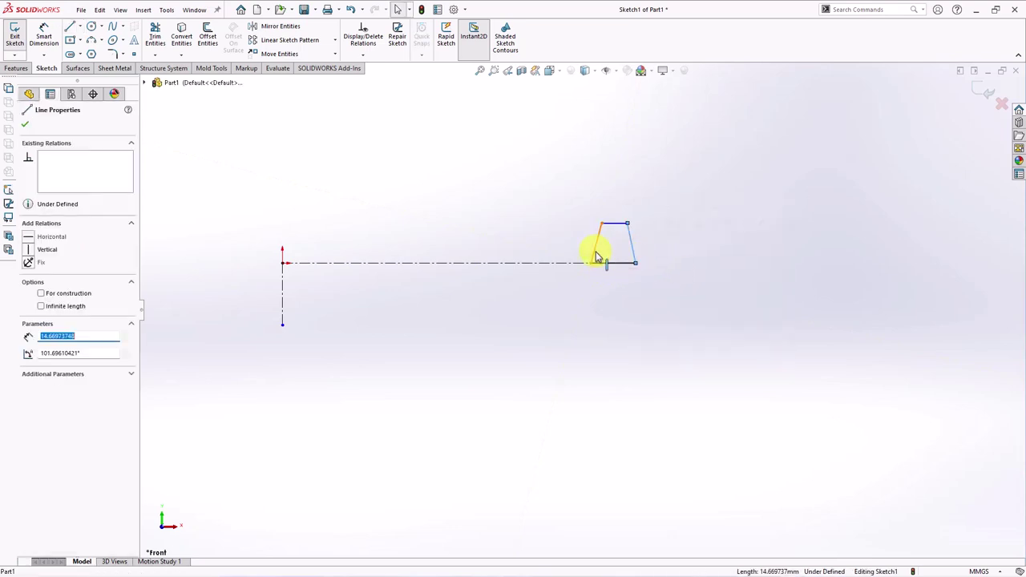
pyautogui.keyDown('ctrl'); pyautogui.click(594, 255); pyautogui.keyUp('ctrl')
pyautogui.click(706, 206)
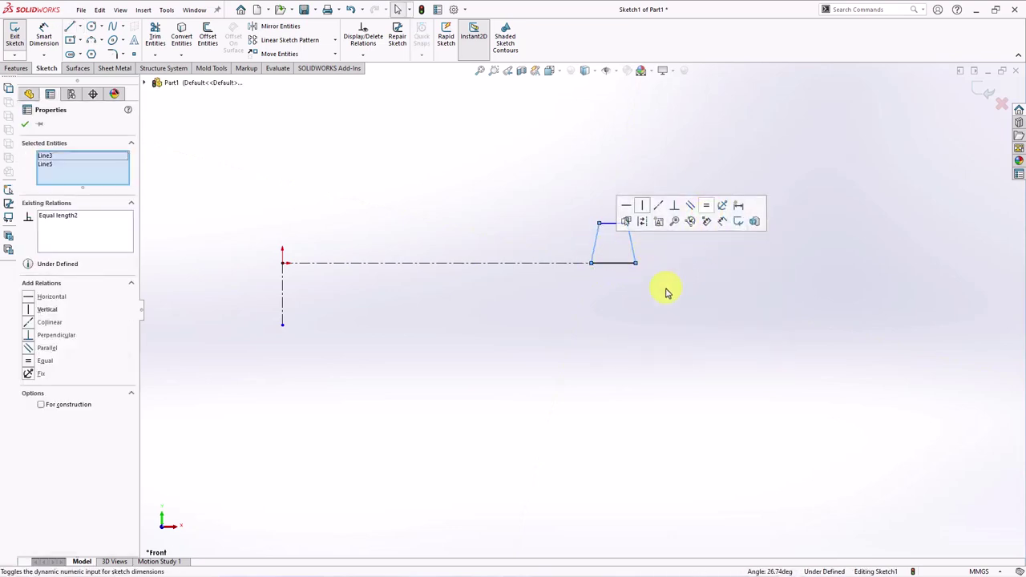
pyautogui.click(44, 37)
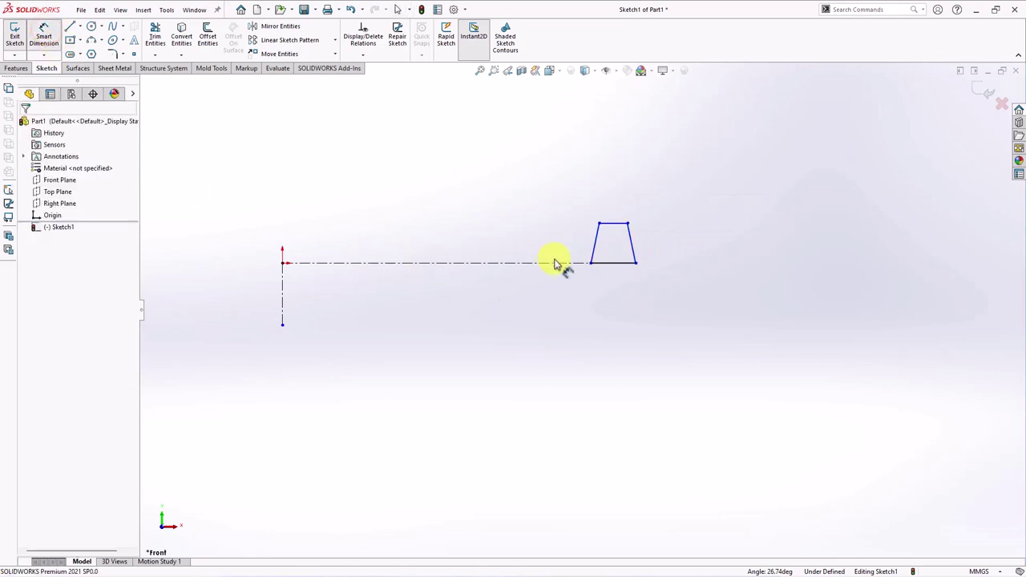
# Dimension the side angle to 20° and the distance from the vertical centerline to 168 mm
pyautogui.click(597, 255)
pyautogui.click(633, 253)
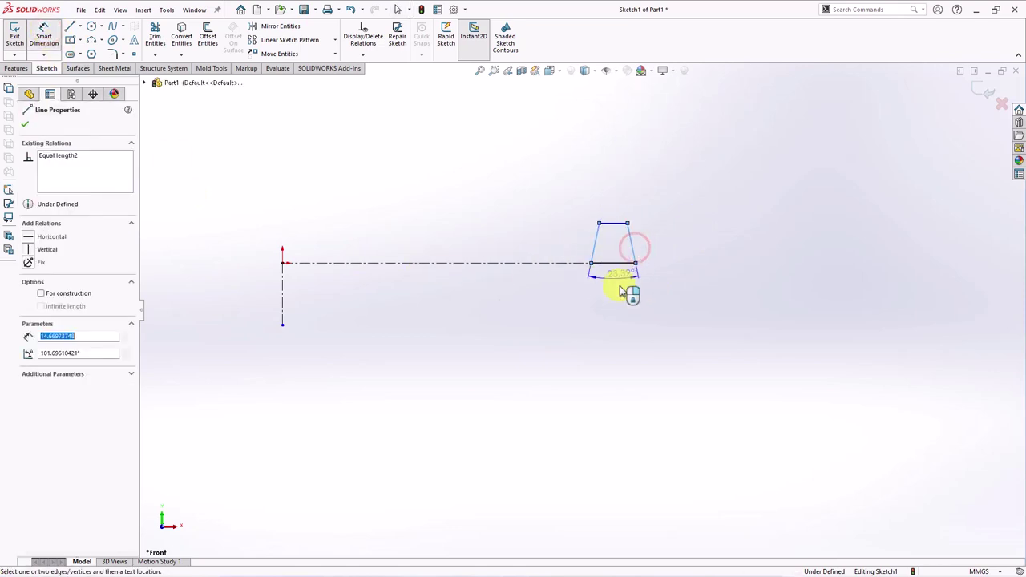
pyautogui.click(615, 297)
pyautogui.write('20')
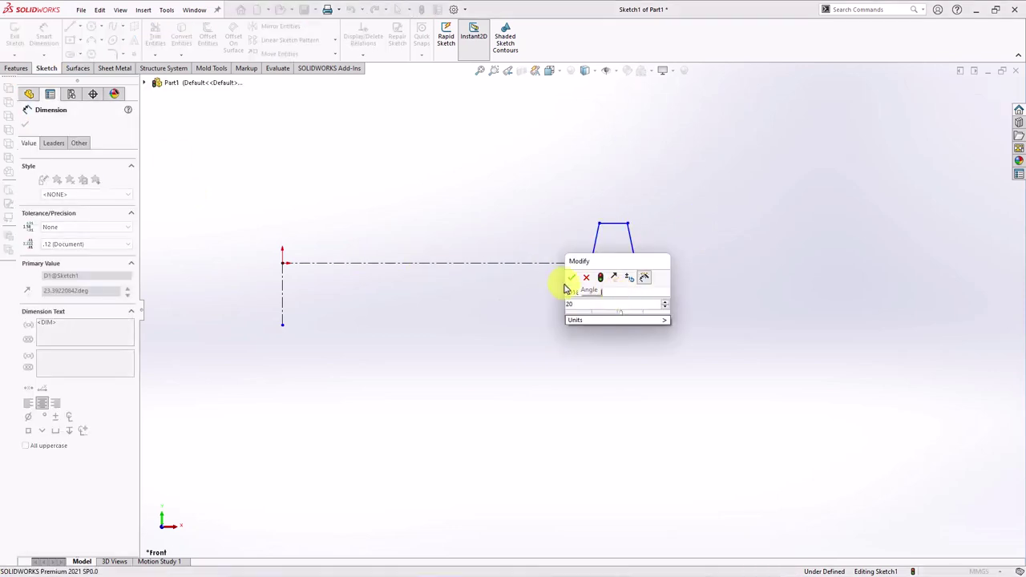
pyautogui.click(570, 278)
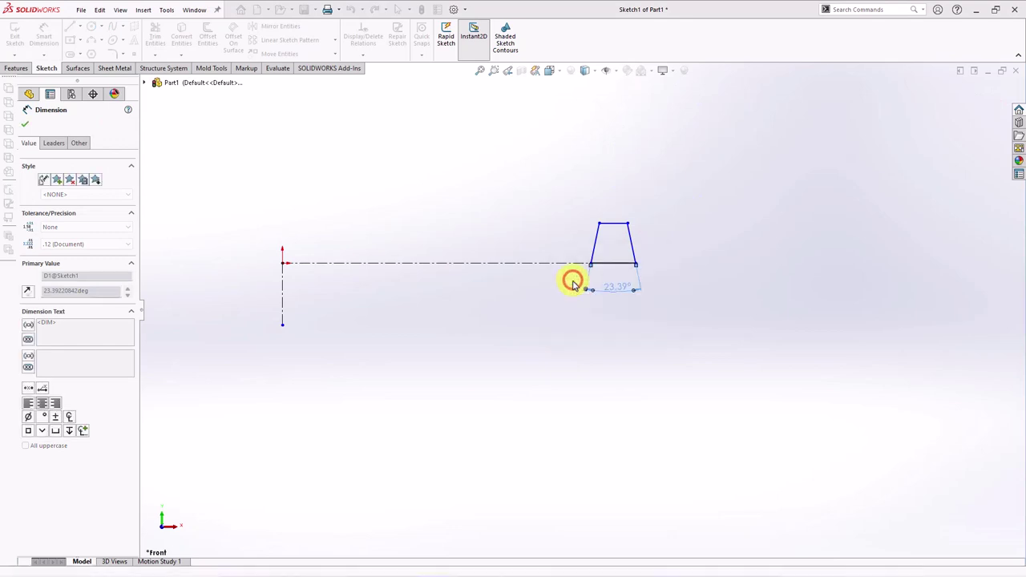
pyautogui.click(634, 265)
pyautogui.click(281, 299)
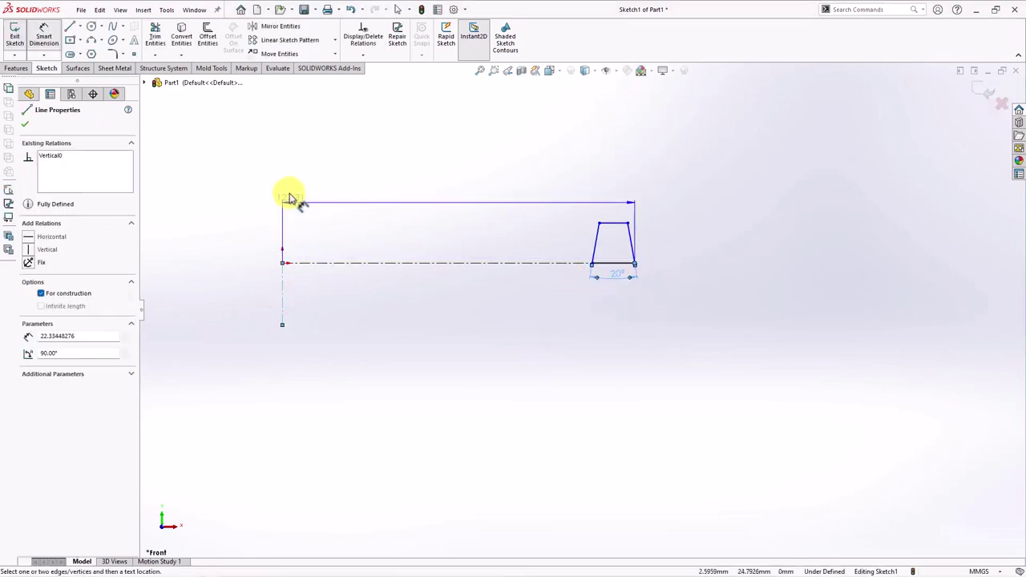
pyautogui.click(261, 175)
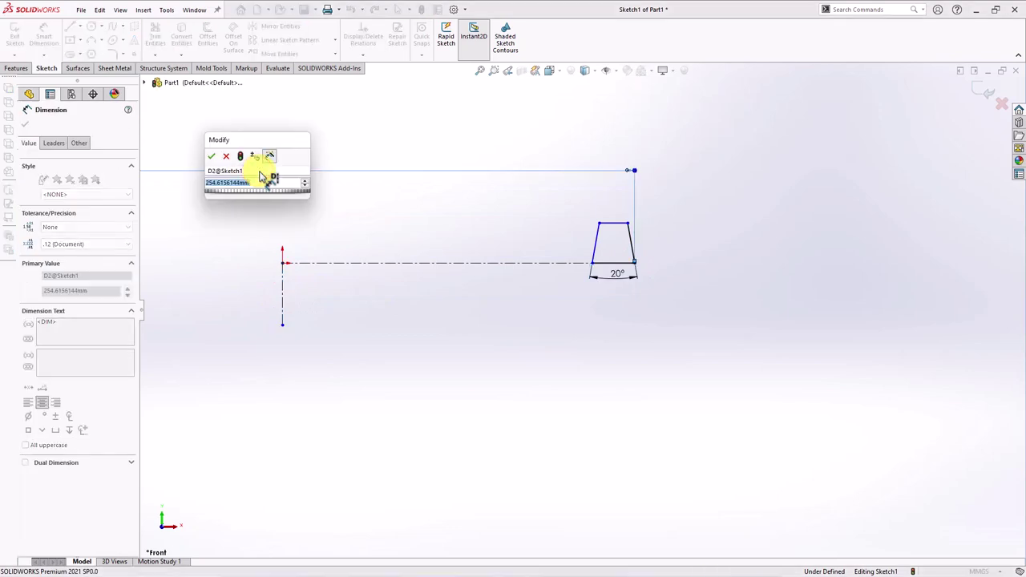
pyautogui.write('168')
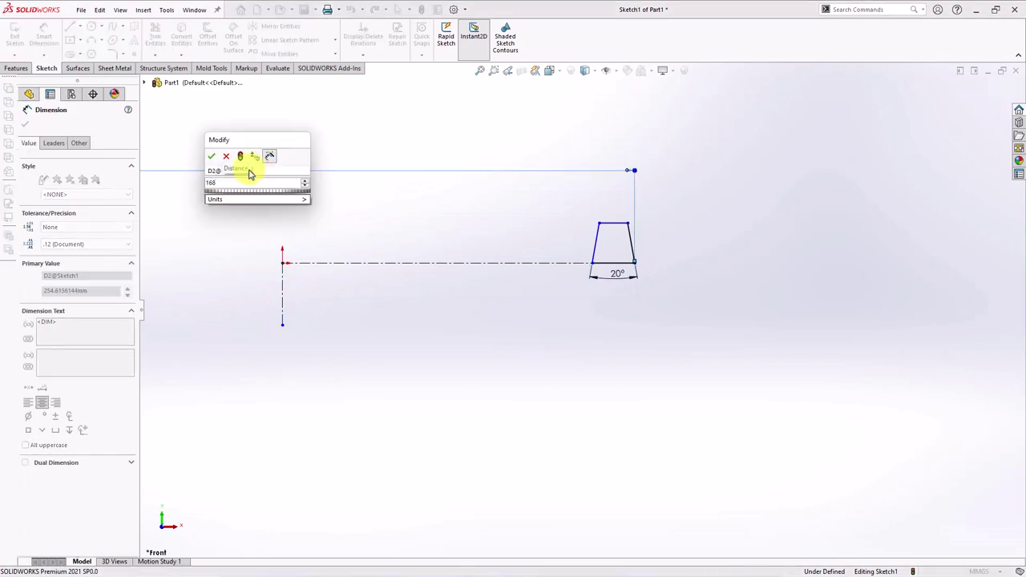
pyautogui.click(211, 160)
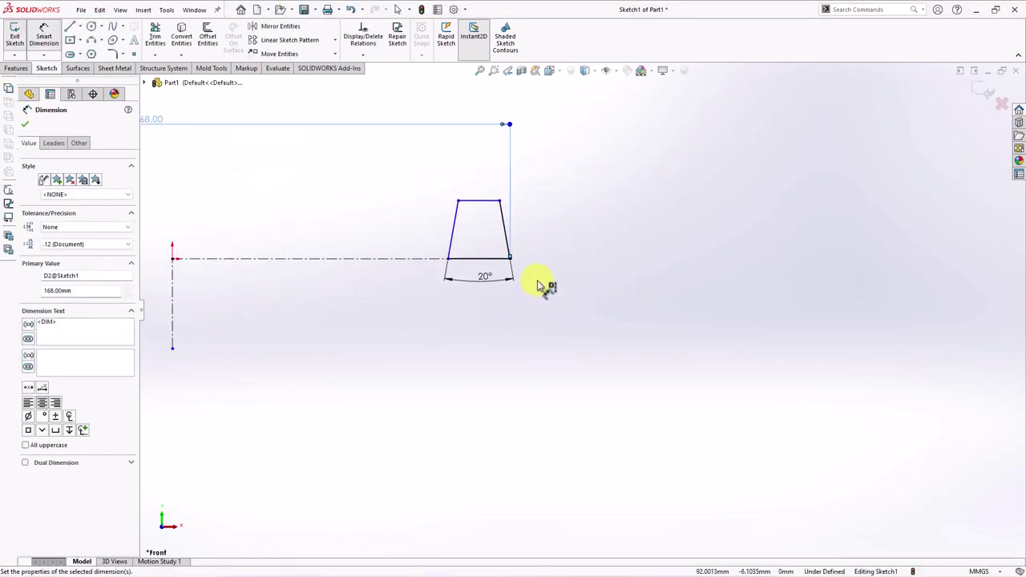
# Dimension the trapezoid's height to 9.50 mm and bottom width to 10.50 mm
pyautogui.click(491, 202)
pyautogui.click(492, 259)
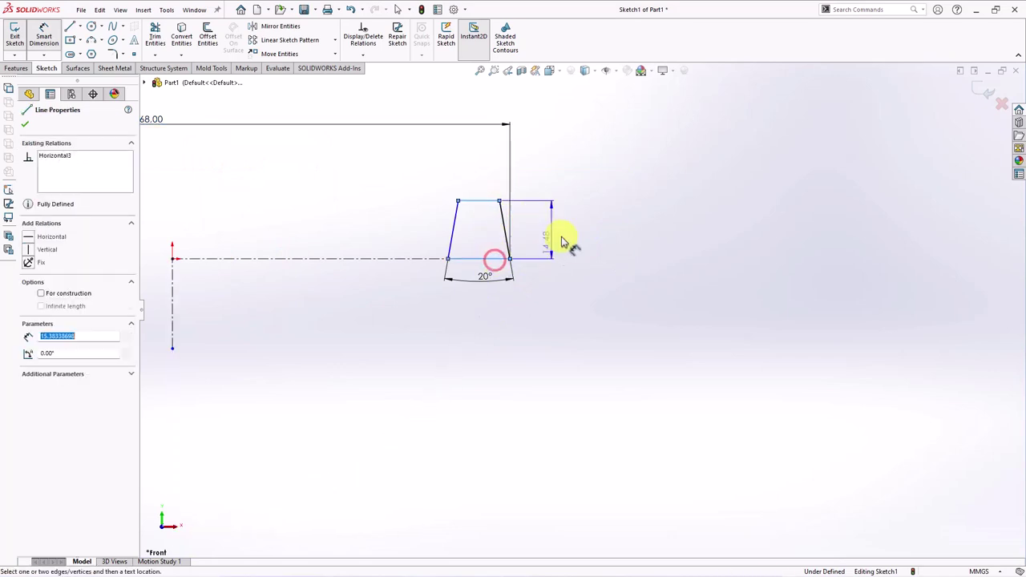
pyautogui.click(572, 238)
pyautogui.write('9.')
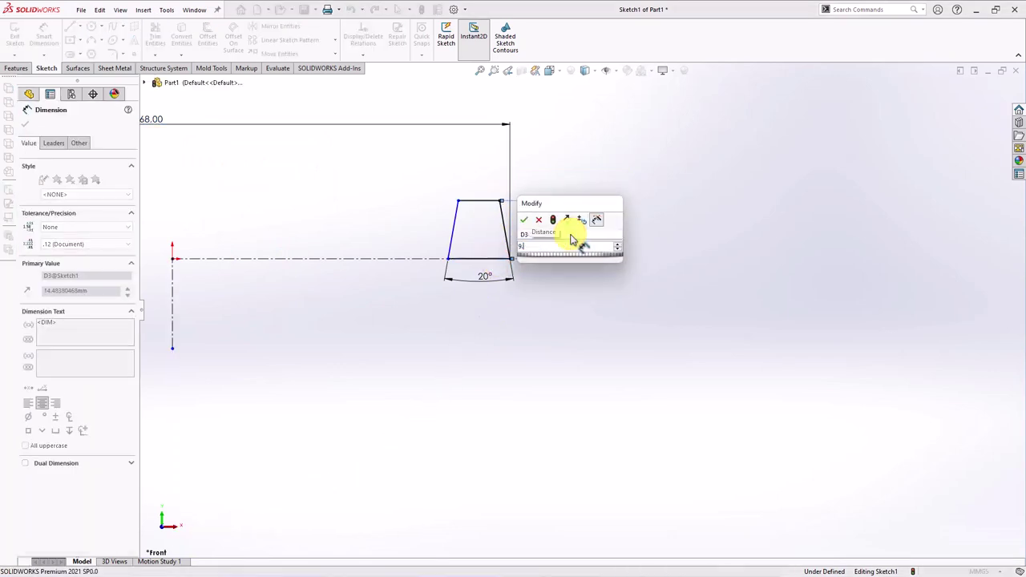
pyautogui.write('5')
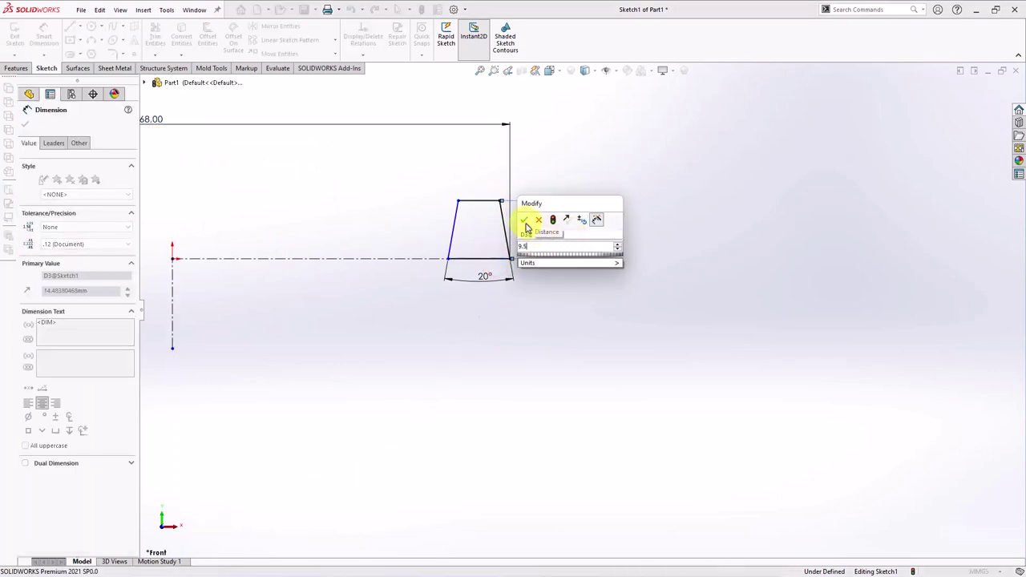
pyautogui.click(525, 221)
pyautogui.click(498, 259)
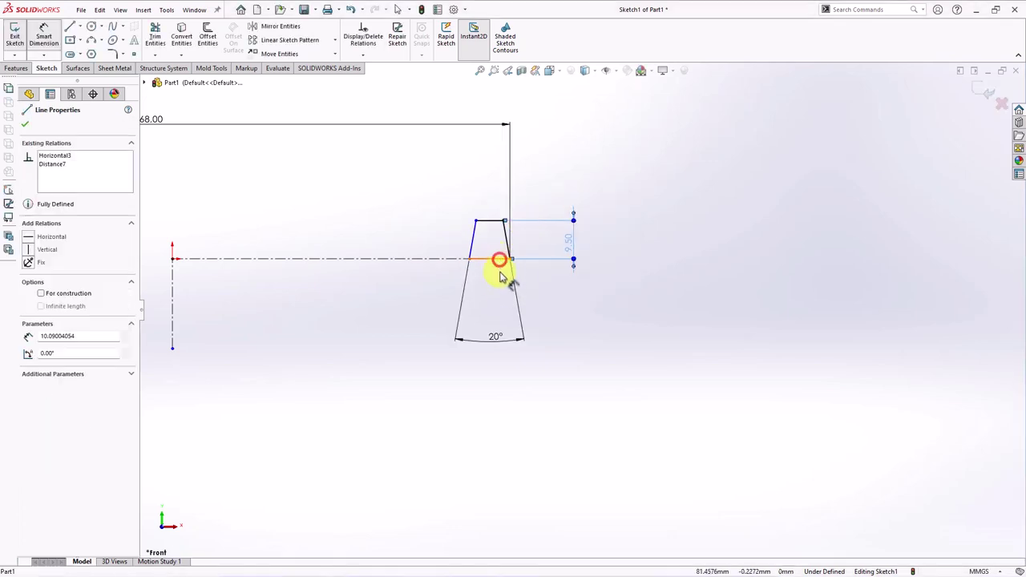
pyautogui.click(492, 295)
pyautogui.write('1')
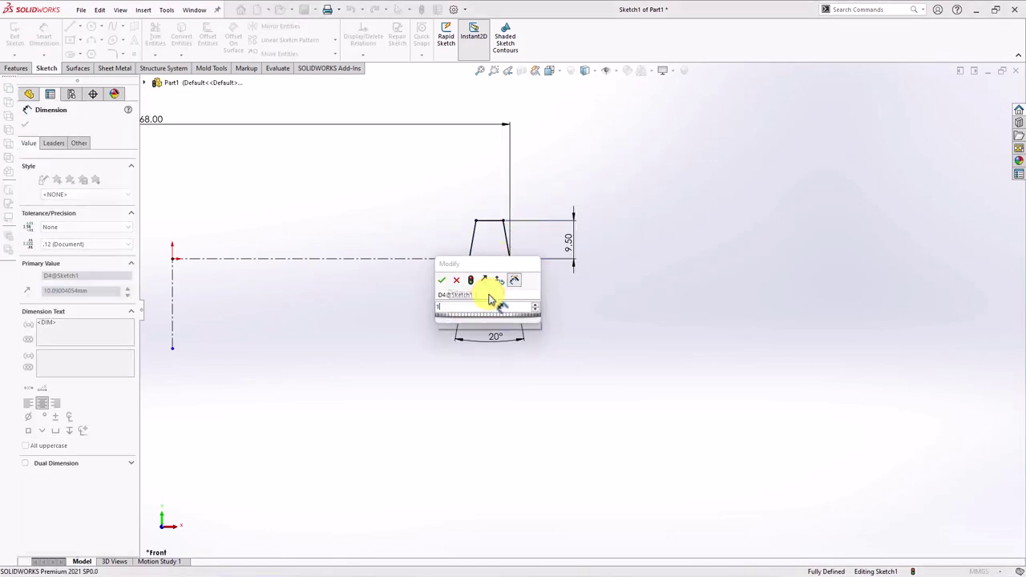
pyautogui.write('0.5')
pyautogui.click(442, 282)
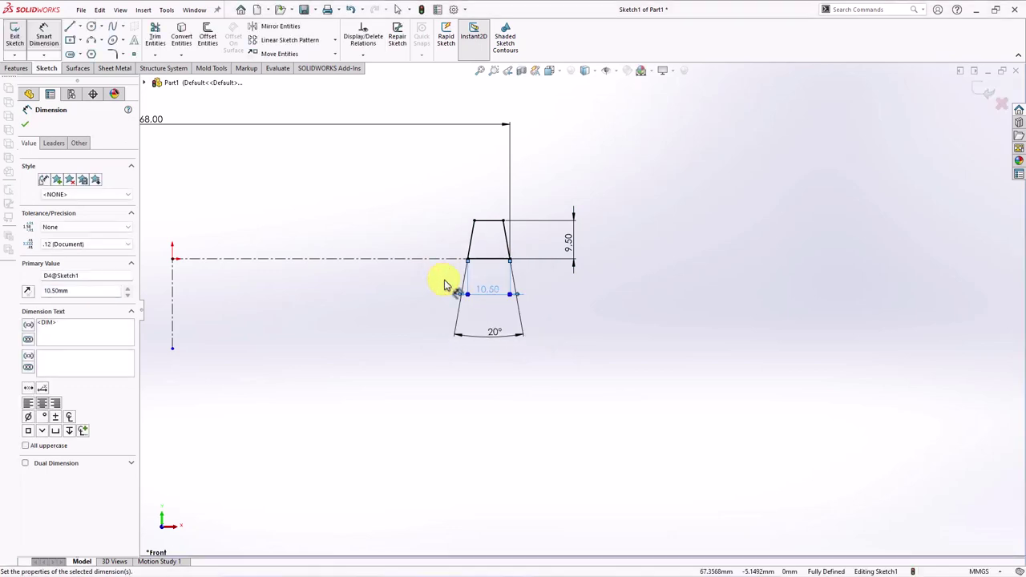
pyautogui.moveTo(446, 302)
pyautogui.mouseDown(button='middle')
pyautogui.moveTo(458, 327)
pyautogui.moveTo(446, 379)
pyautogui.mouseUp(button='middle')
# Revolve the trapezoid 15° Mid Plane about the vertical centerline
pyautogui.click(17, 69)
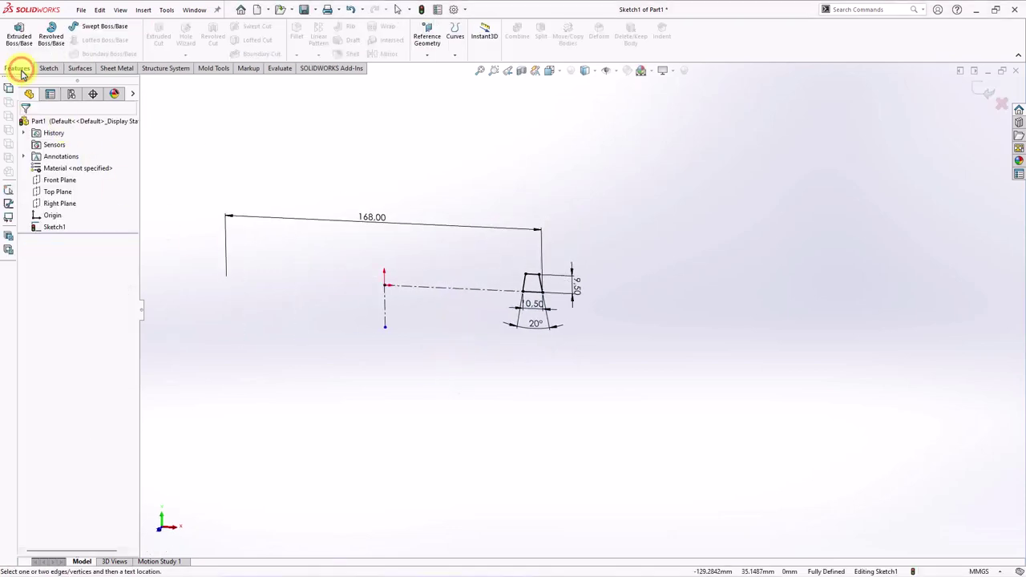
pyautogui.click(50, 35)
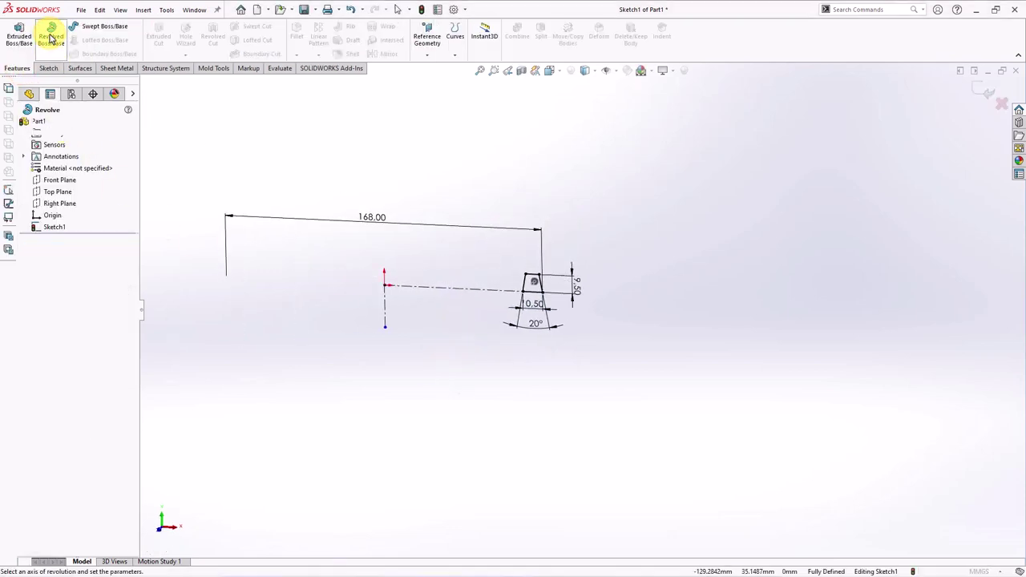
pyautogui.click(386, 310)
pyautogui.click(88, 193)
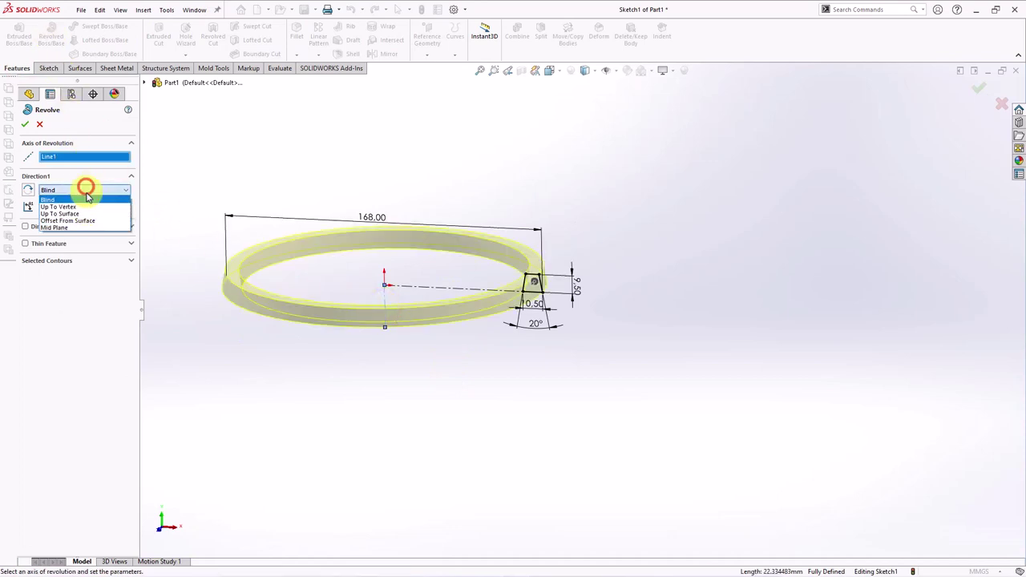
pyautogui.click(89, 231)
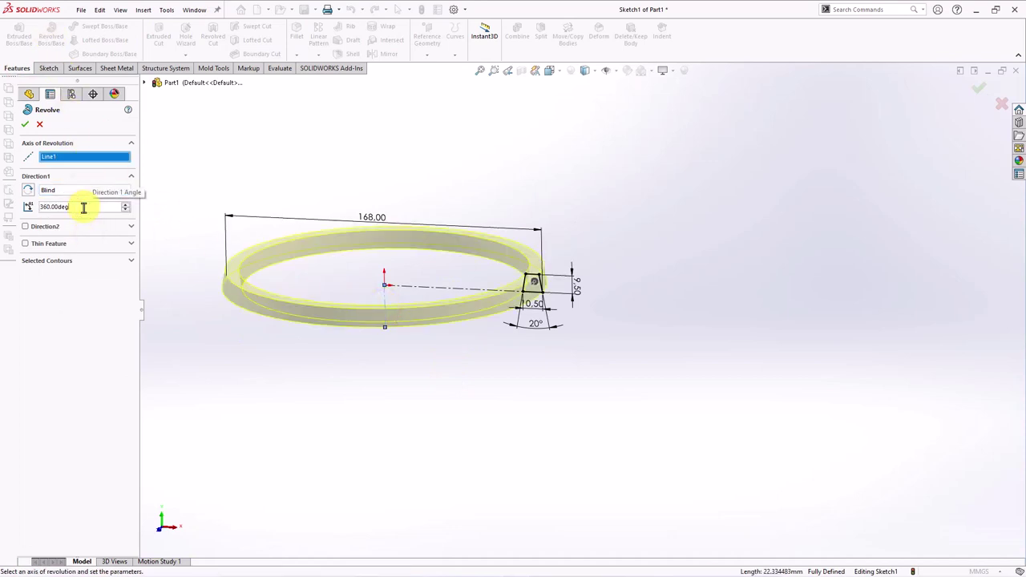
pyautogui.click(83, 207)
pyautogui.press('Tab')
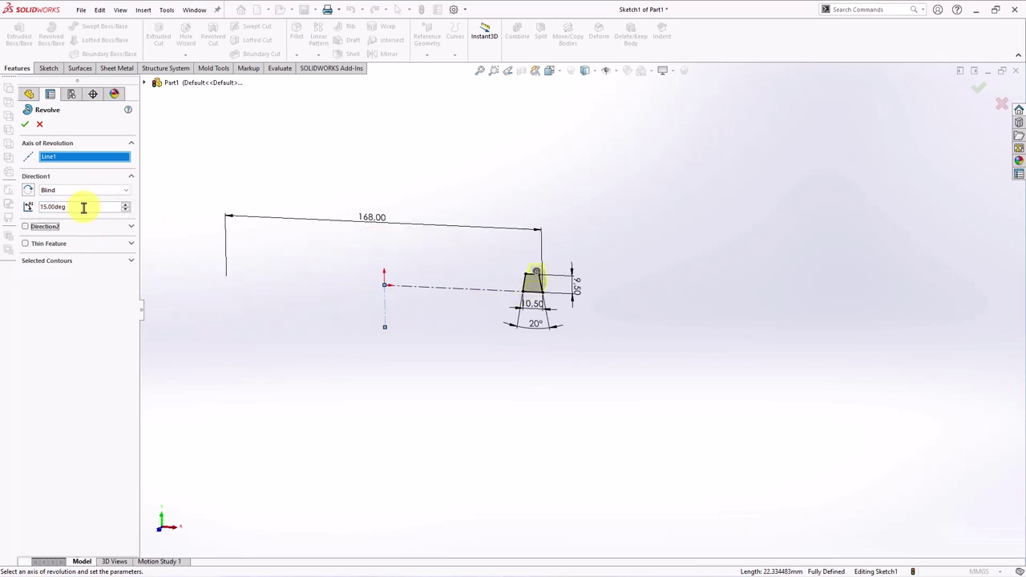
pyautogui.click(90, 189)
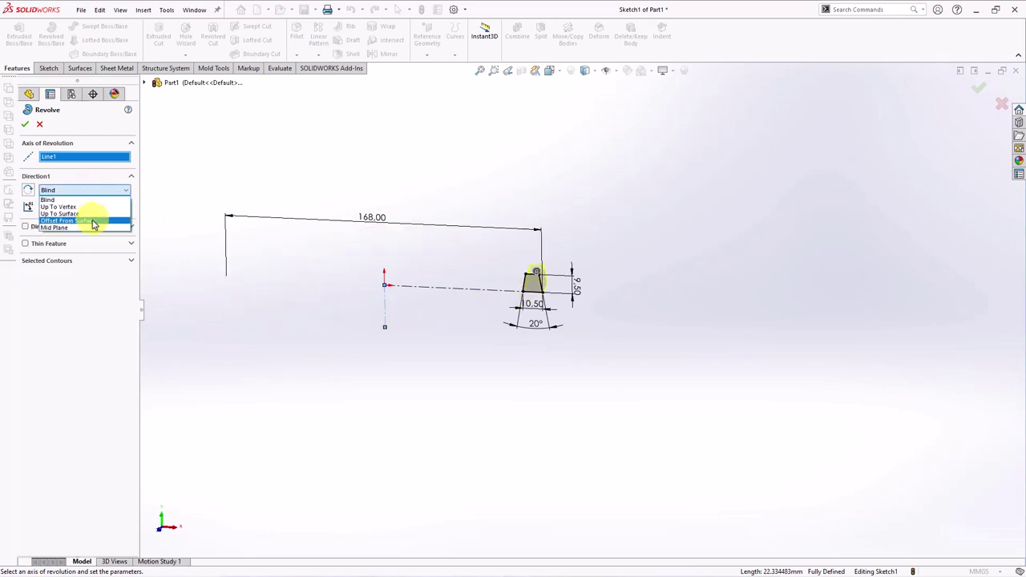
pyautogui.click(84, 225)
pyautogui.moveTo(382, 347)
pyautogui.mouseDown(button='middle')
pyautogui.moveTo(556, 337)
pyautogui.moveTo(230, 288)
pyautogui.mouseUp(button='middle')
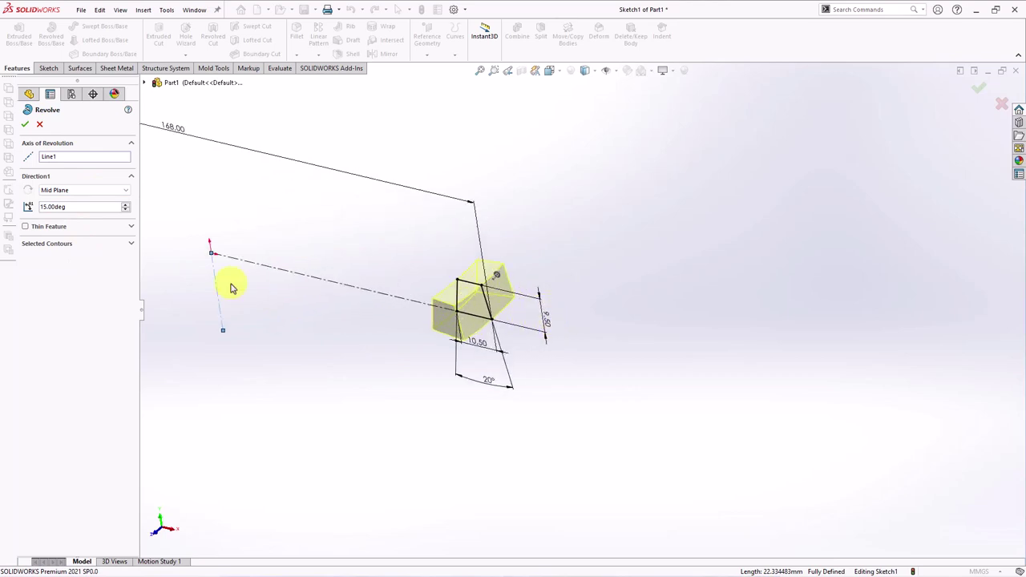
pyautogui.click(25, 125)
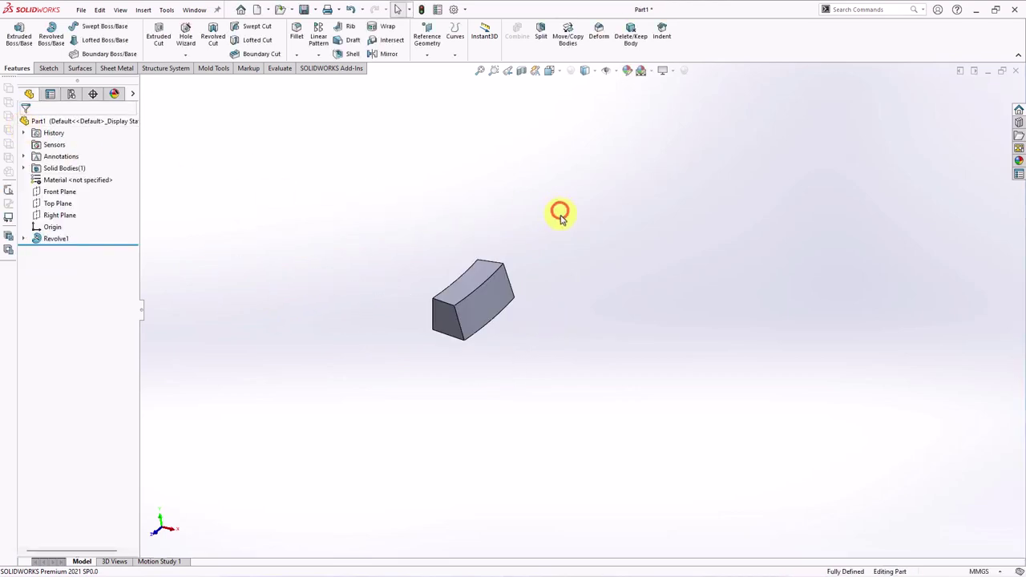
pyautogui.scroll(2, 558, 216)
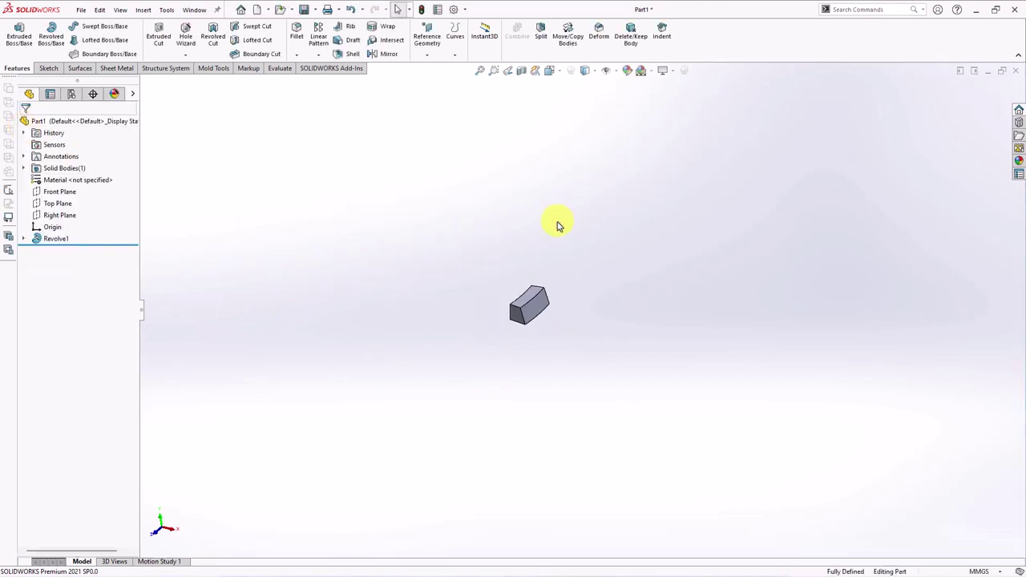
# Sketch a vertical centerline rising from the origin on the Right Plane
pyautogui.click(54, 215)
pyautogui.click(62, 205)
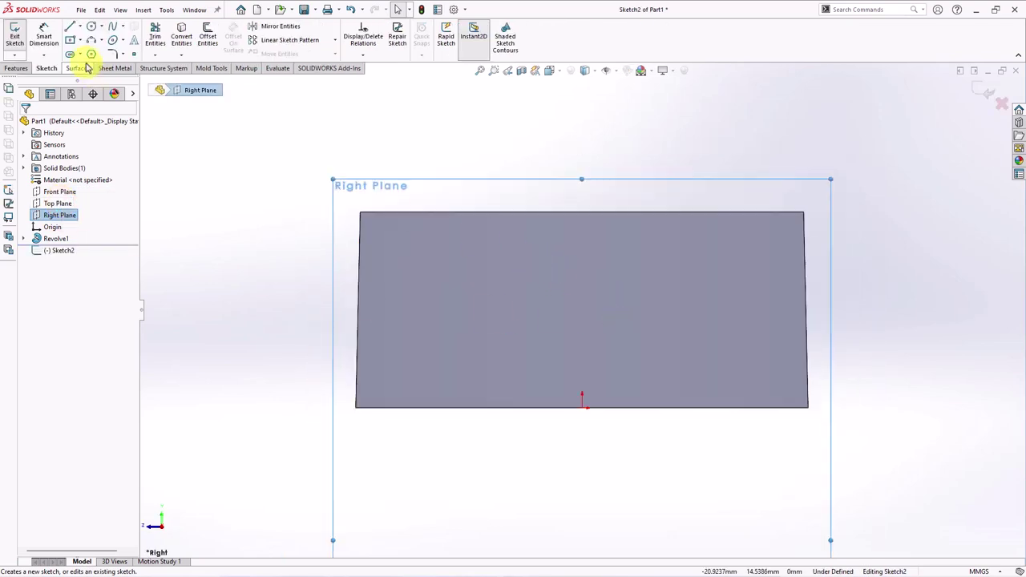
pyautogui.click(80, 28)
pyautogui.click(94, 50)
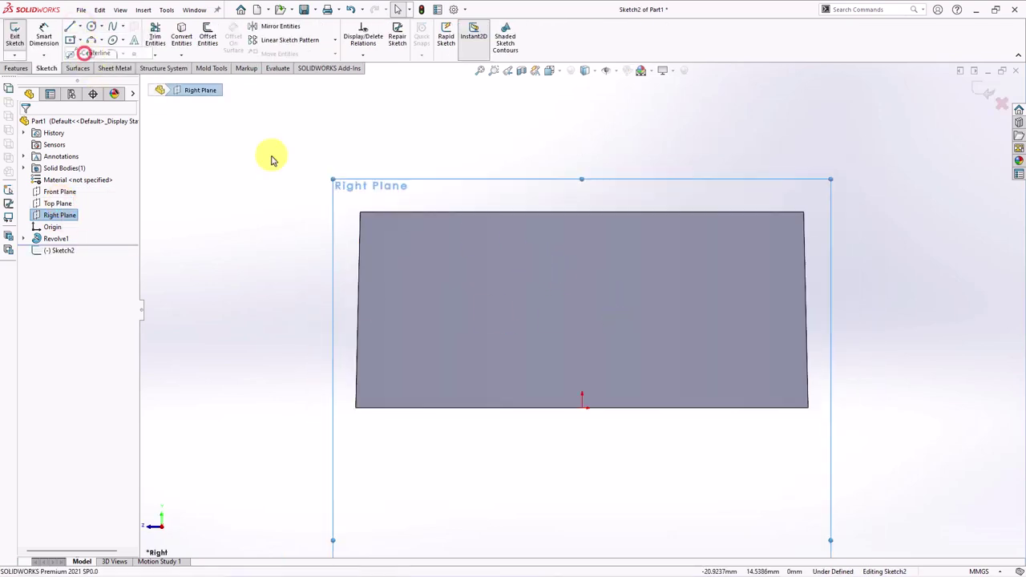
pyautogui.click(582, 408)
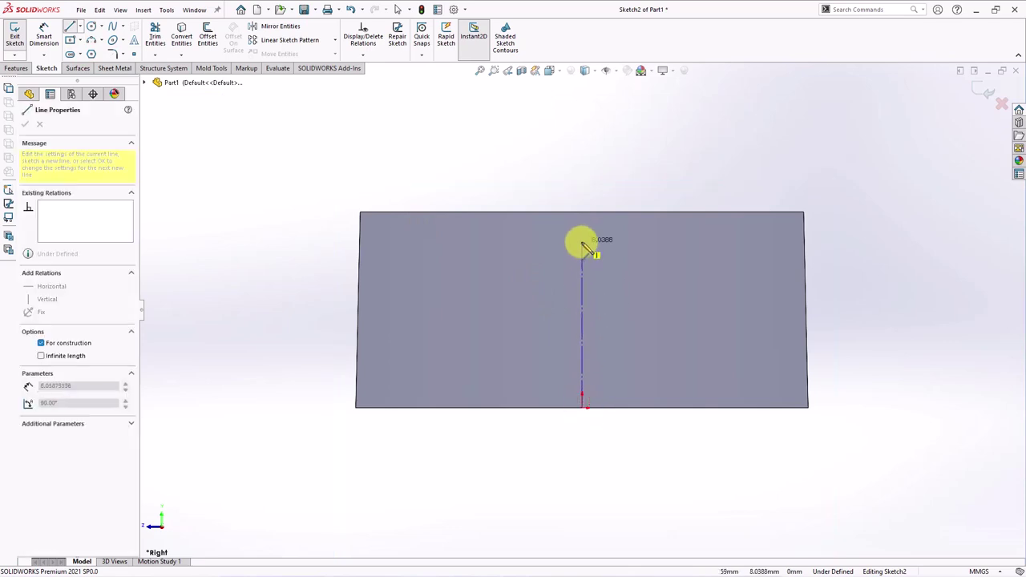
pyautogui.click(582, 148)
pyautogui.rightClick(583, 144)
pyautogui.click(599, 156)
pyautogui.press('Escape')
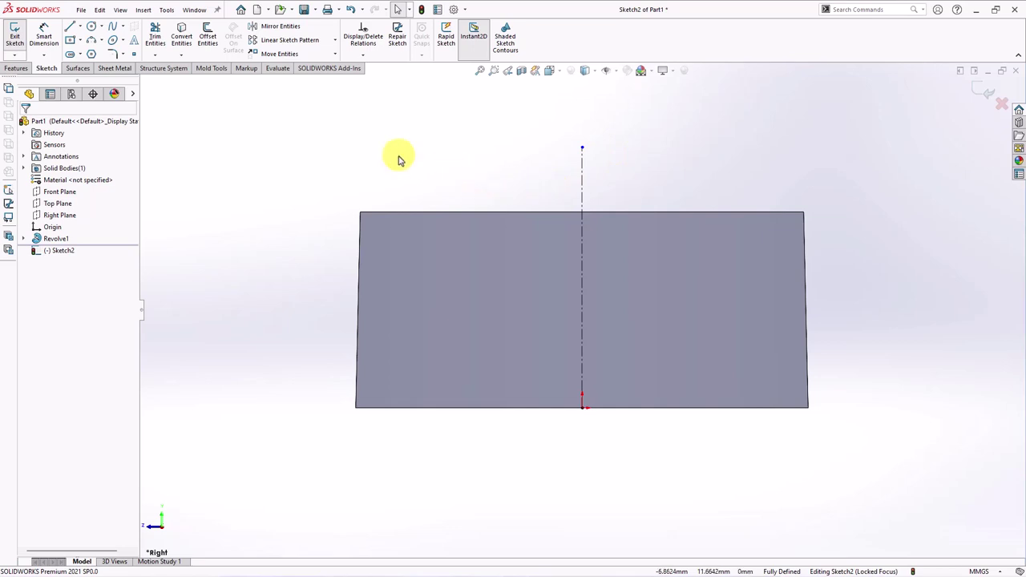
pyautogui.click(101, 42)
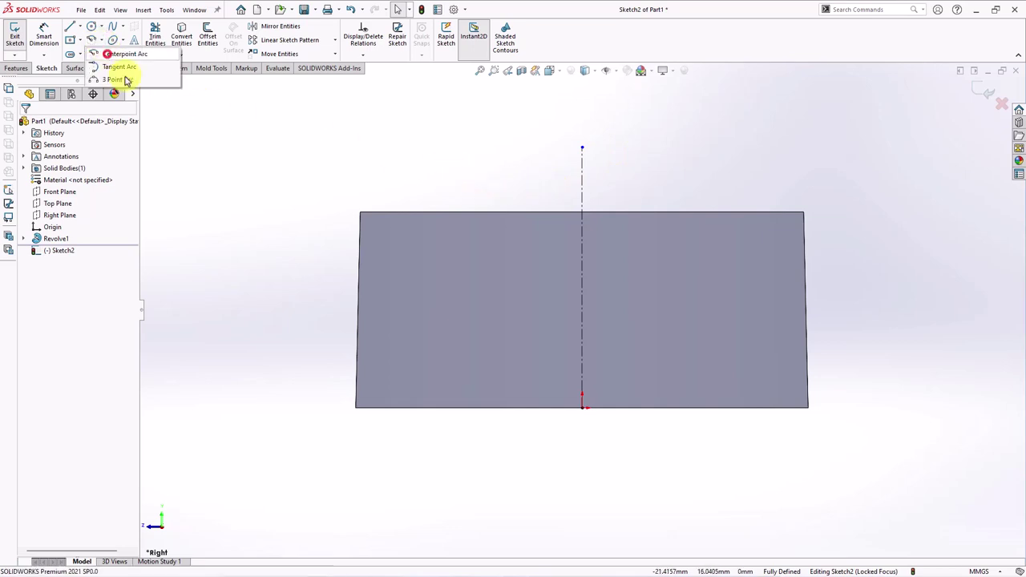
# Draw a centerpoint arc centred on the centerline, spanning across the block
pyautogui.click(117, 52)
pyautogui.click(583, 167)
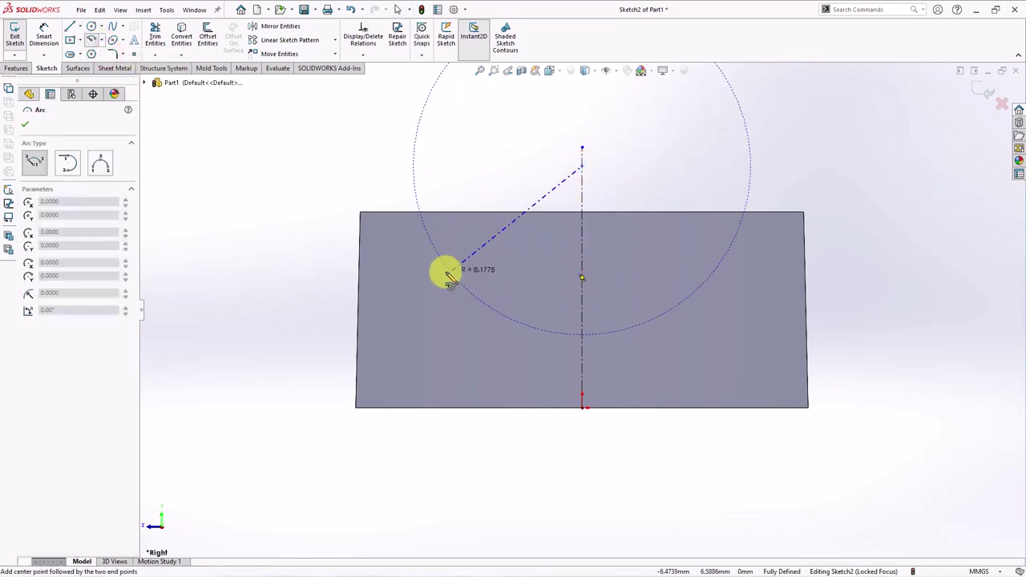
pyautogui.click(440, 240)
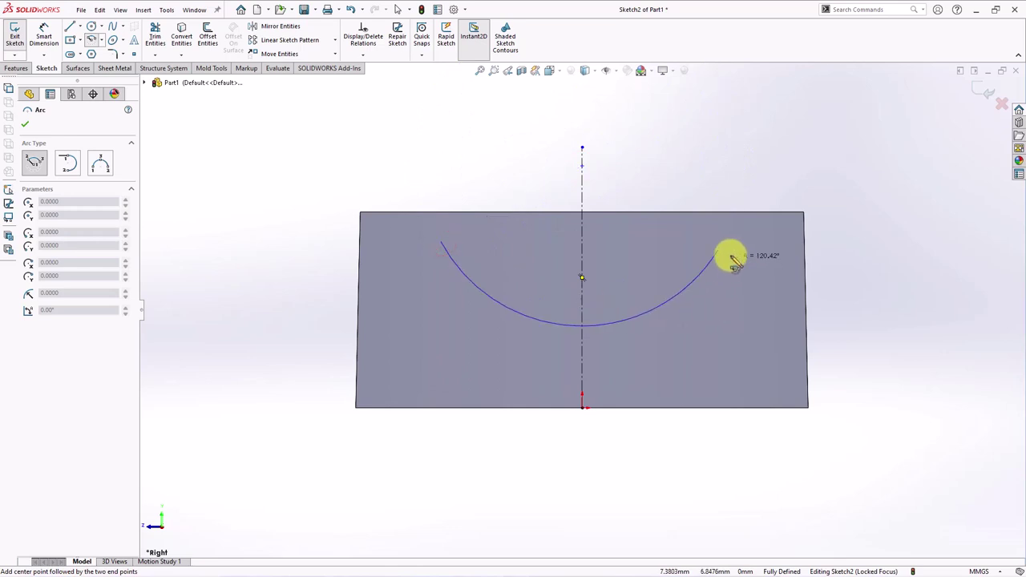
pyautogui.click(724, 244)
pyautogui.rightClick(740, 255)
pyautogui.click(757, 255)
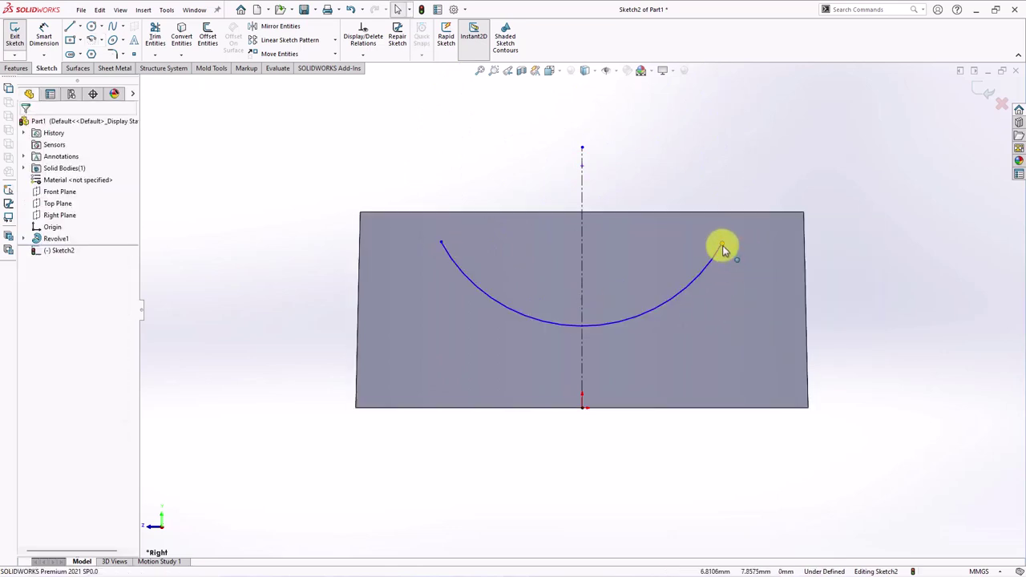
# Extend both arc ends to meet the block's top edge
pyautogui.click(713, 212)
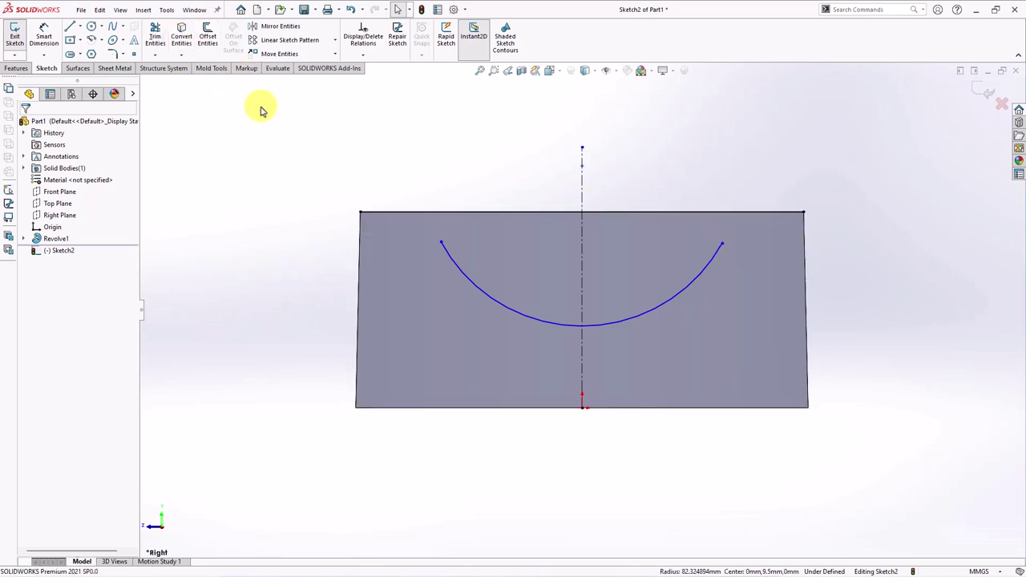
pyautogui.click(154, 54)
pyautogui.click(166, 81)
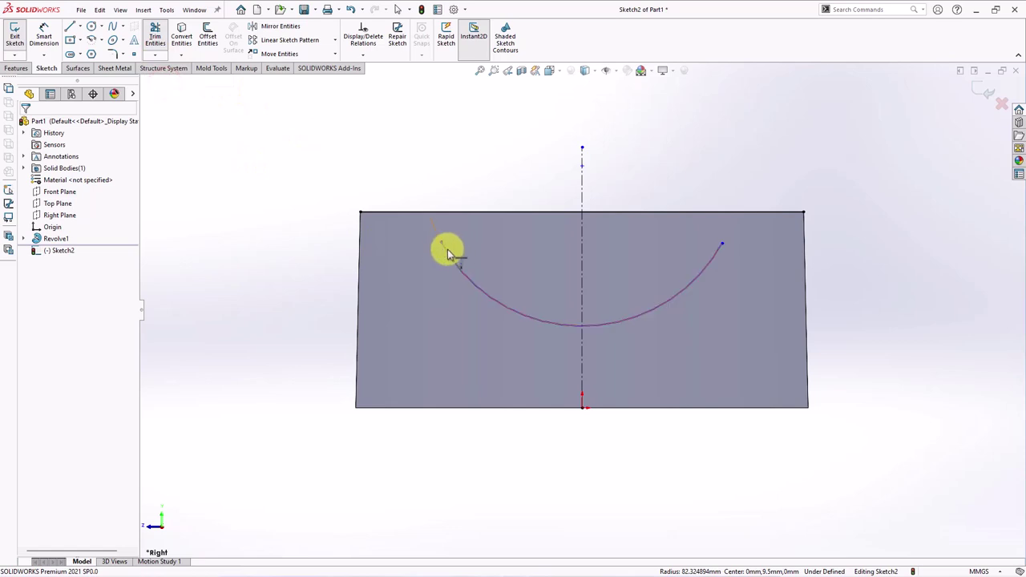
pyautogui.click(446, 248)
pyautogui.click(716, 245)
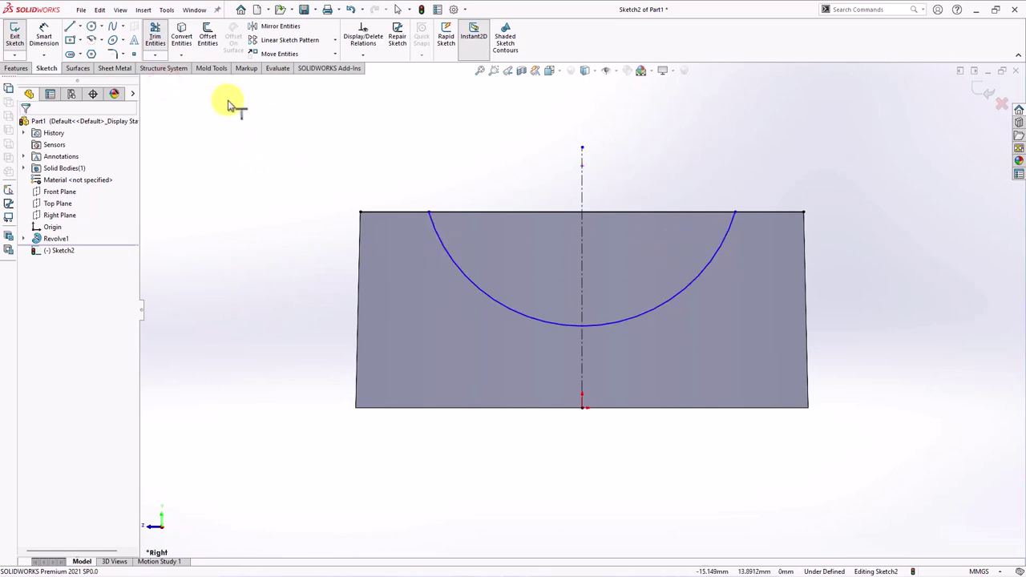
pyautogui.click(159, 56)
pyautogui.click(166, 70)
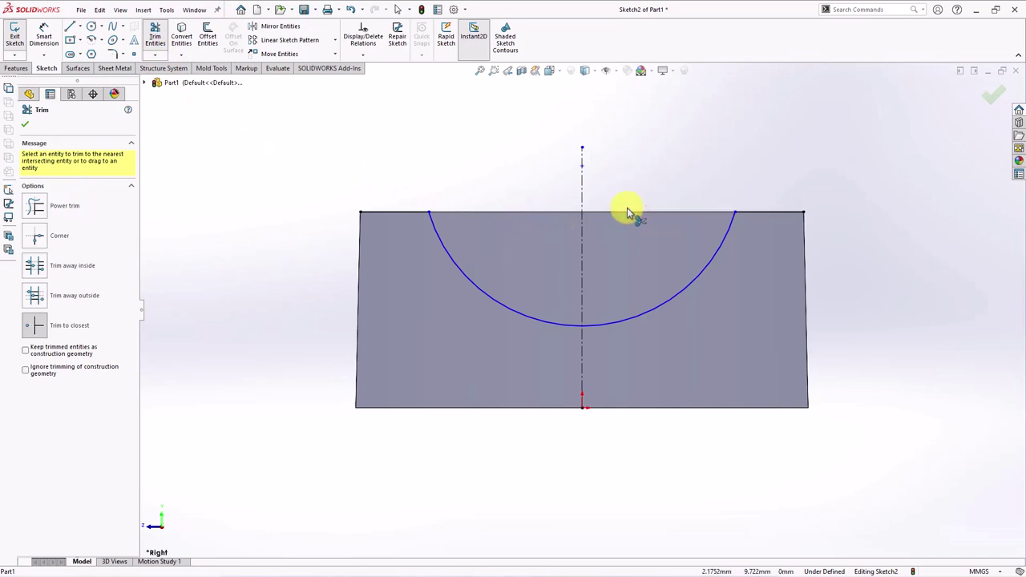
# Give the arc a 13 mm radius and keep its left end on the top edge
pyautogui.click(42, 38)
pyautogui.click(526, 315)
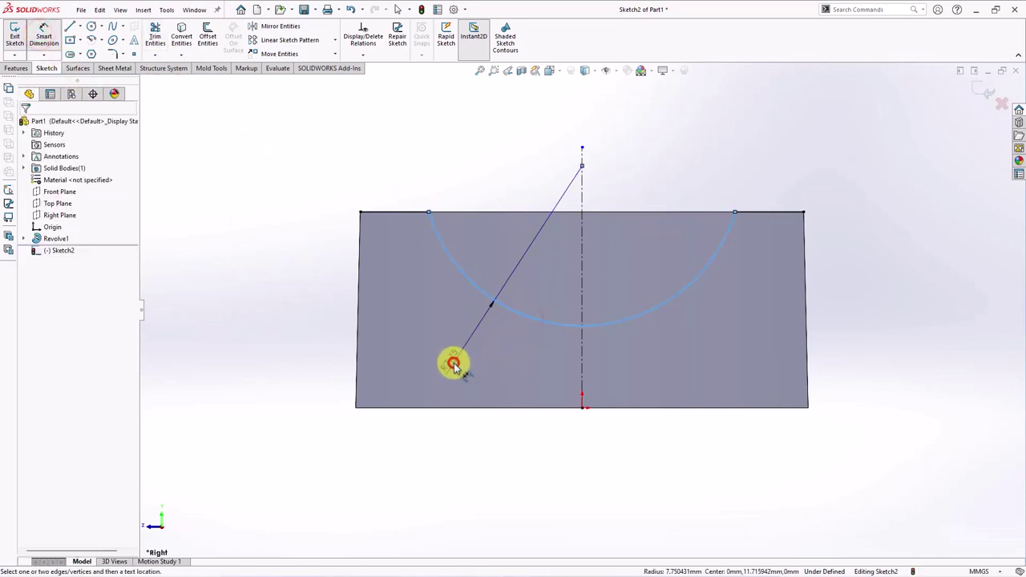
pyautogui.click(454, 364)
pyautogui.write('13')
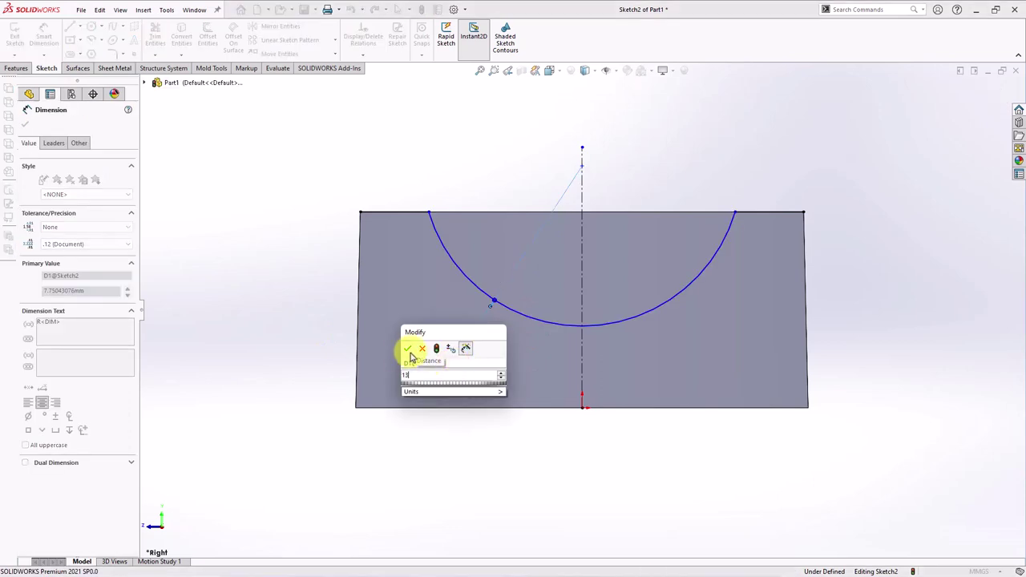
pyautogui.click(409, 350)
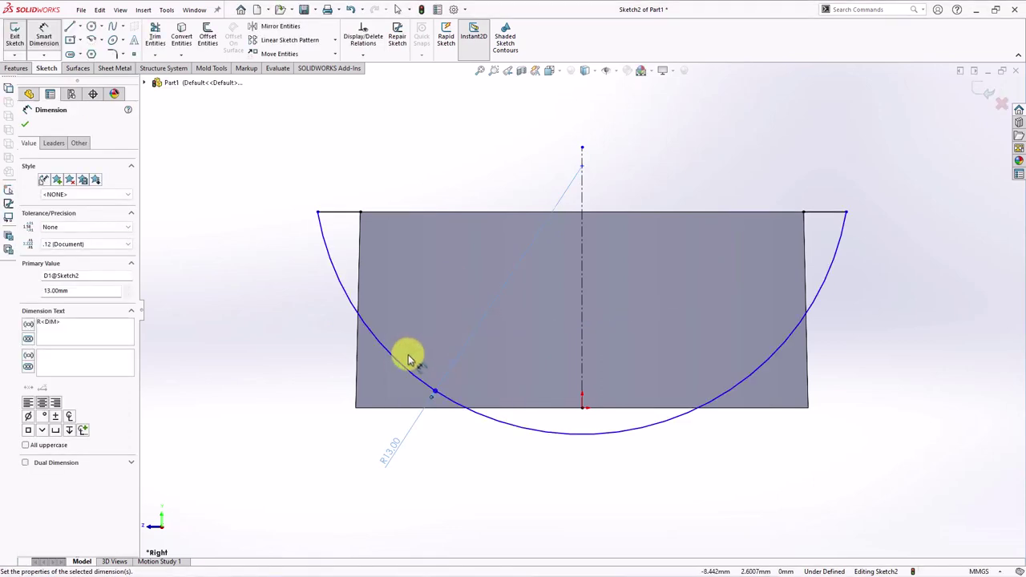
pyautogui.click(25, 125)
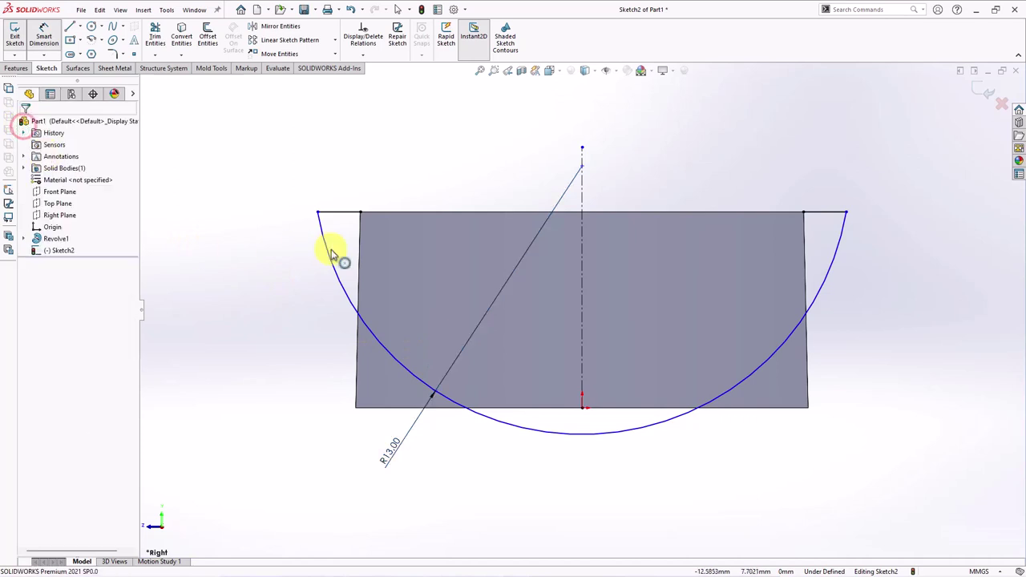
pyautogui.moveTo(318, 217)
pyautogui.mouseDown()
pyautogui.moveTo(412, 221)
pyautogui.moveTo(413, 211)
pyautogui.mouseUp()
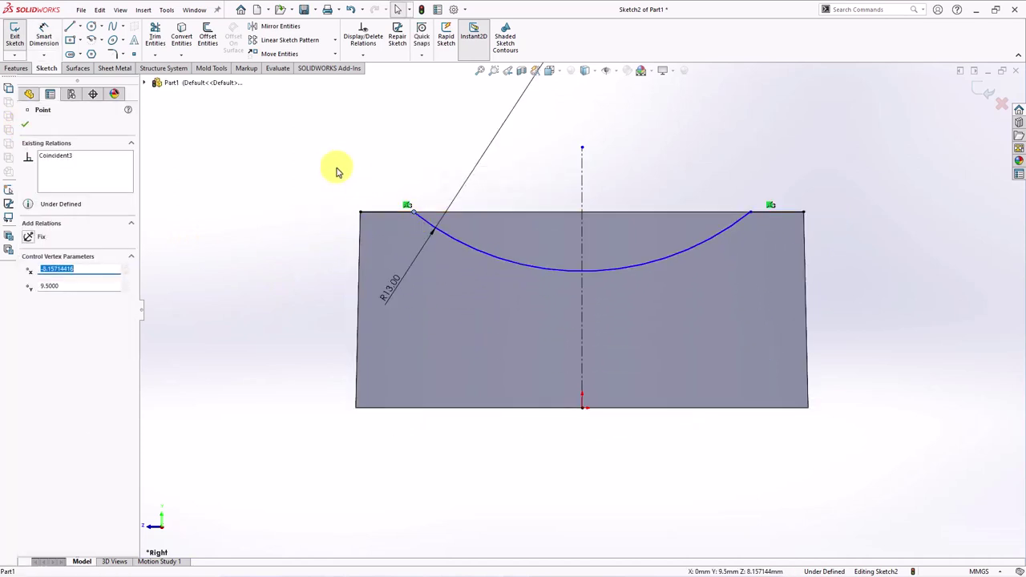
pyautogui.click(331, 163)
# Dimension the arc's lowest point 6.60 mm above the origin
pyautogui.click(44, 37)
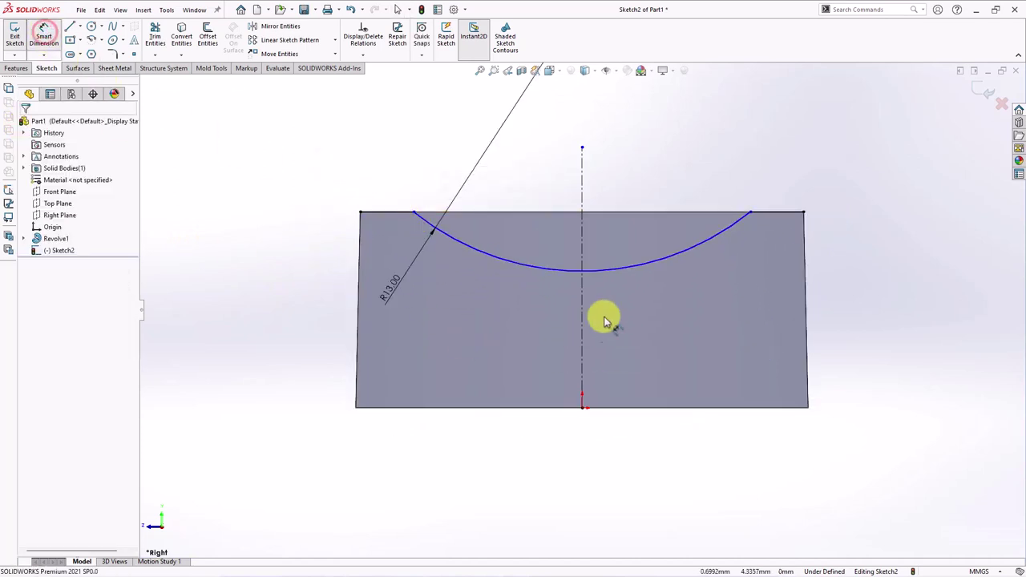
pyautogui.click(584, 273)
pyautogui.click(581, 406)
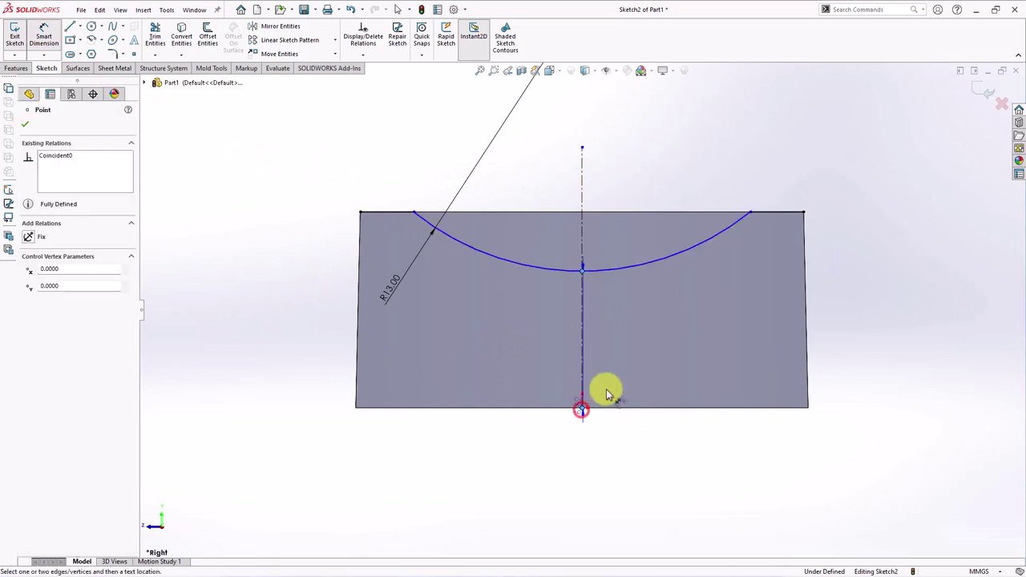
pyautogui.click(653, 382)
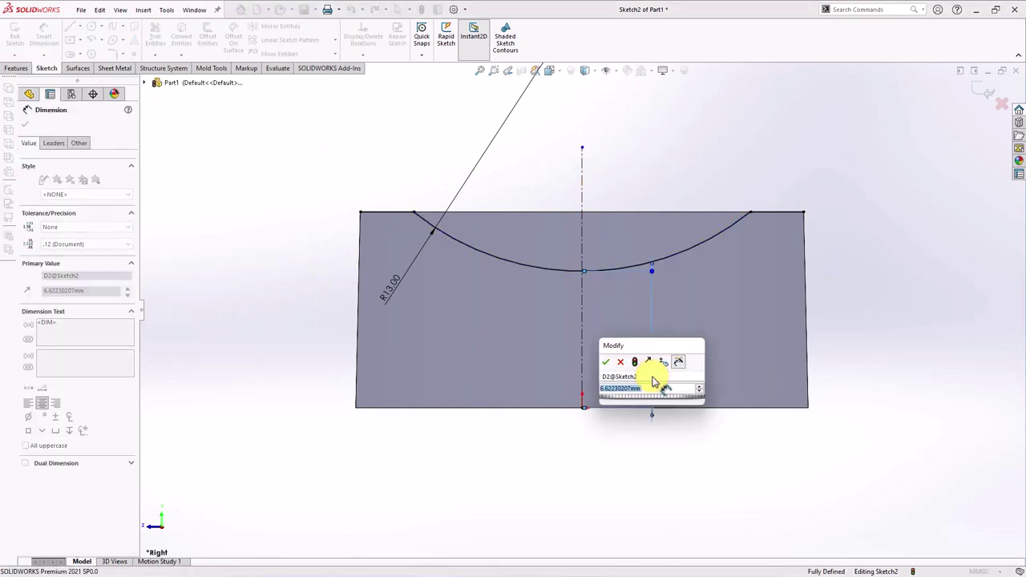
pyautogui.write('6.6')
pyautogui.click(604, 363)
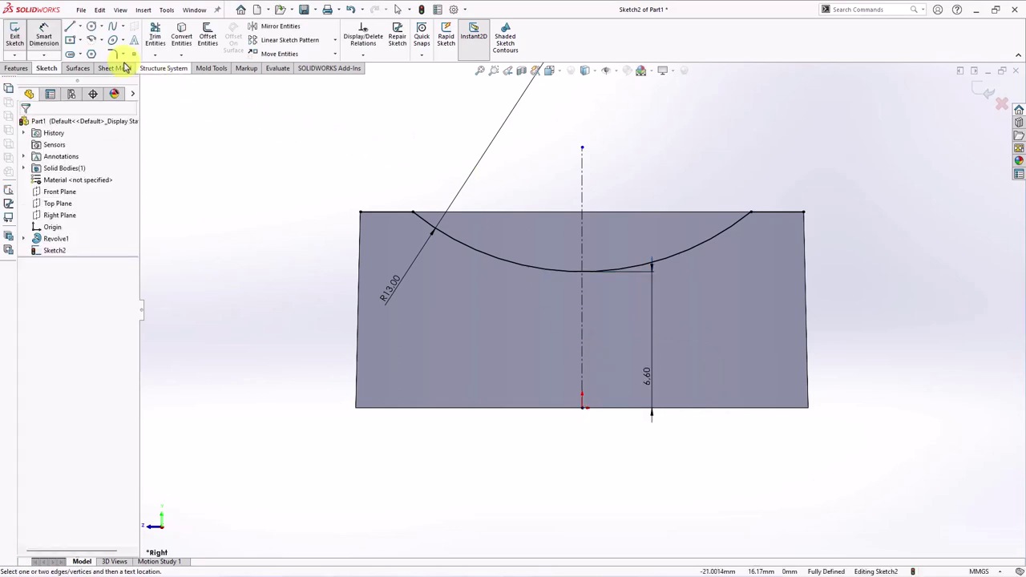
# Round the left and right arc-to-top-edge corners with 3 mm sketch fillets
pyautogui.click(113, 56)
pyautogui.write('3')
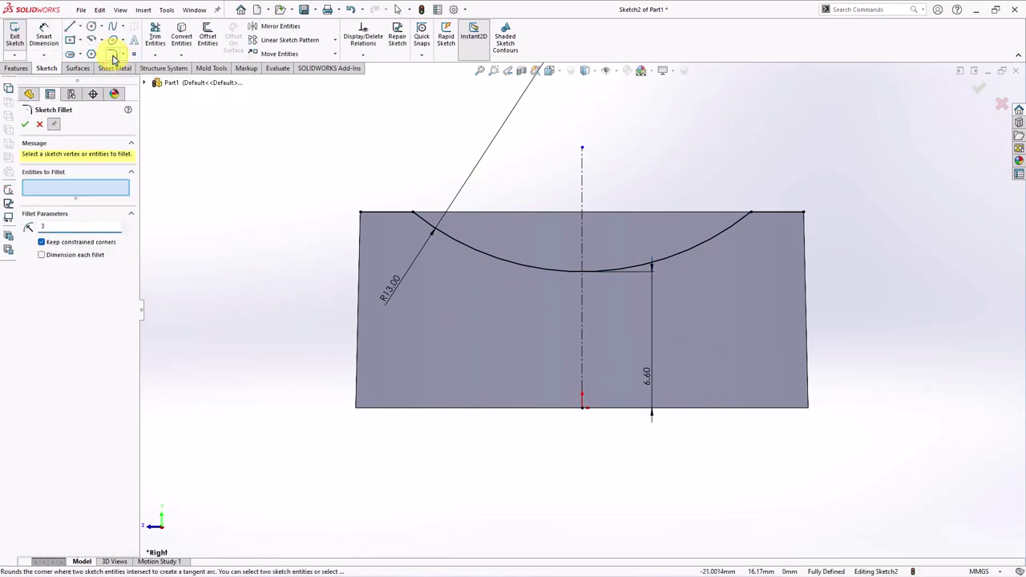
pyautogui.click(412, 218)
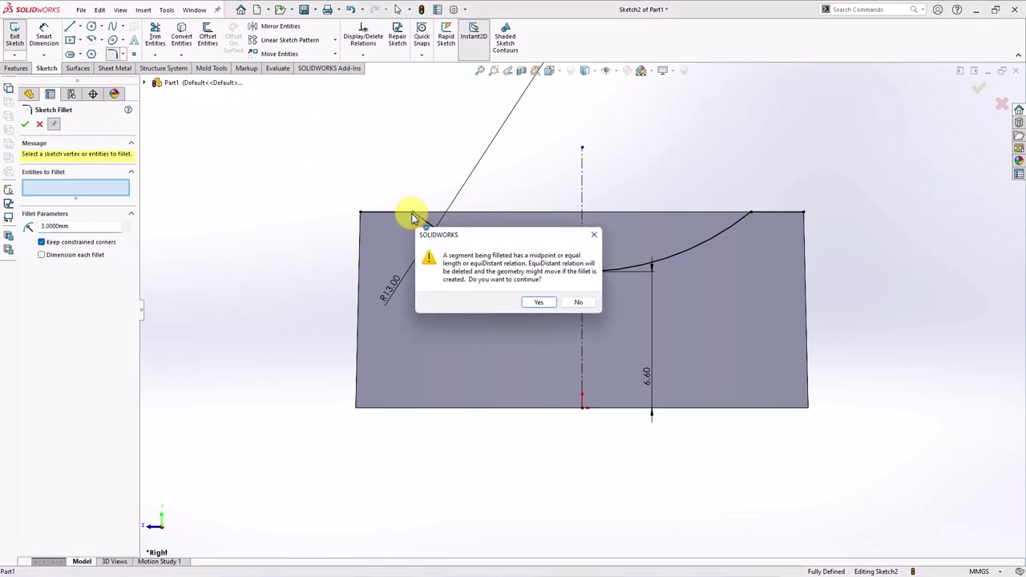
pyautogui.click(537, 303)
pyautogui.click(750, 215)
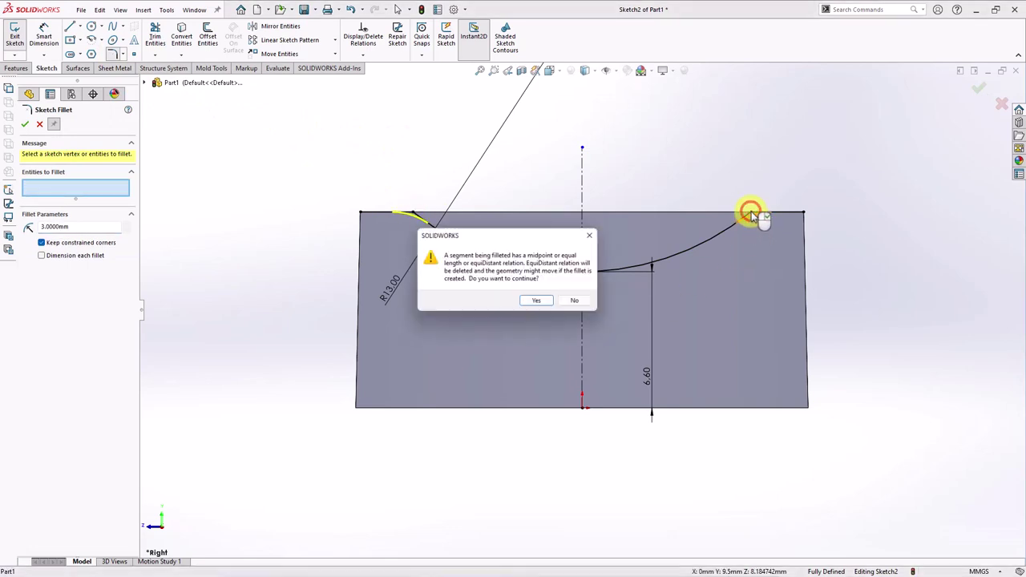
pyautogui.click(531, 303)
pyautogui.click(28, 126)
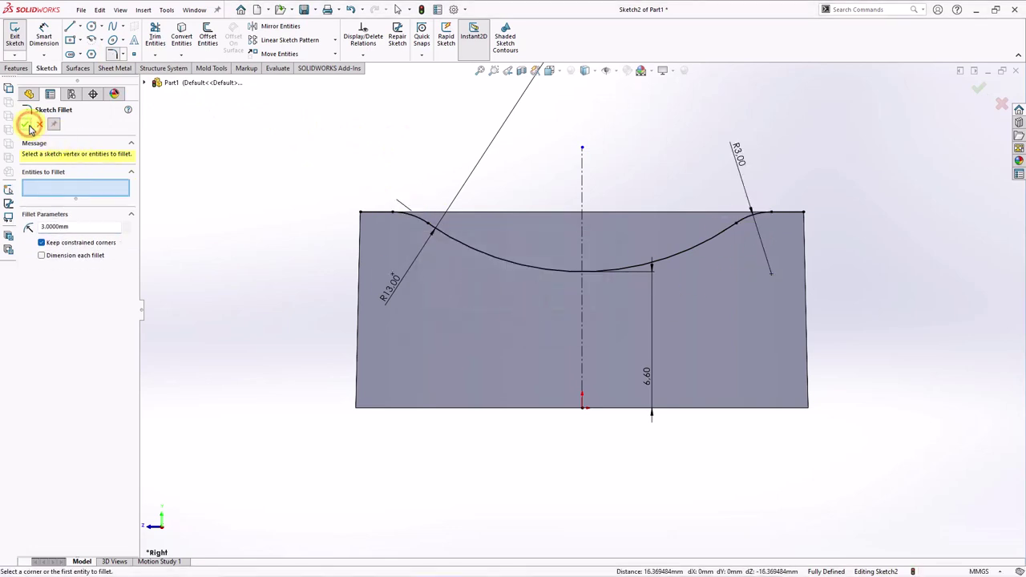
pyautogui.click(36, 126)
pyautogui.press('f')
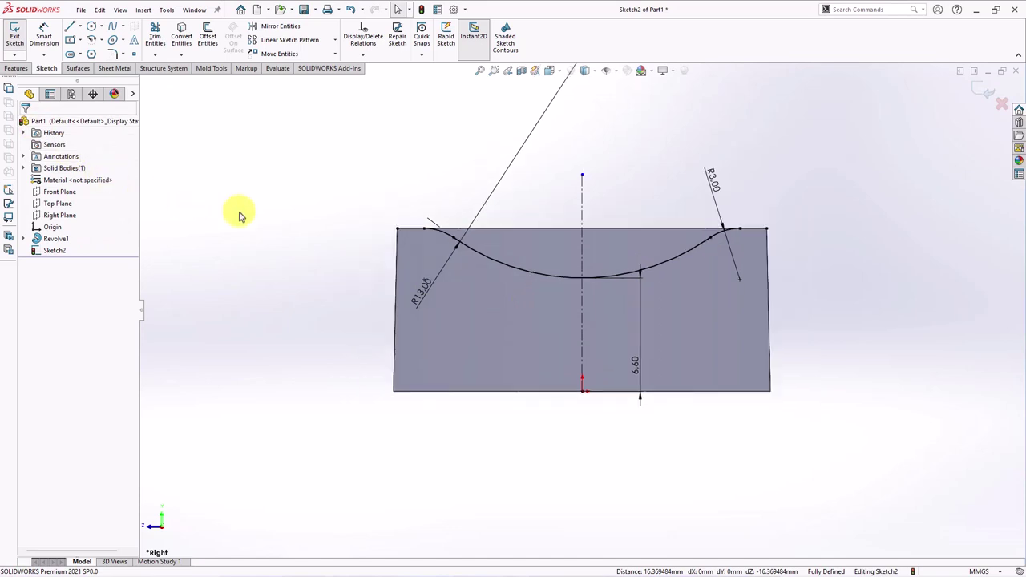
pyautogui.moveTo(618, 190); pyautogui.dragTo(635, 203, button='middle')
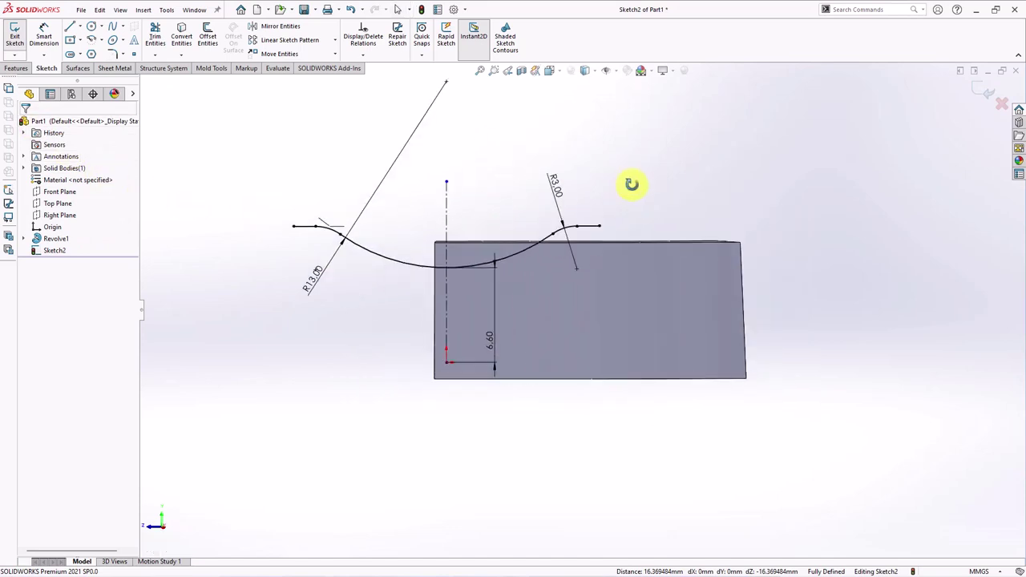
pyautogui.press('Right')
pyautogui.press('Right')
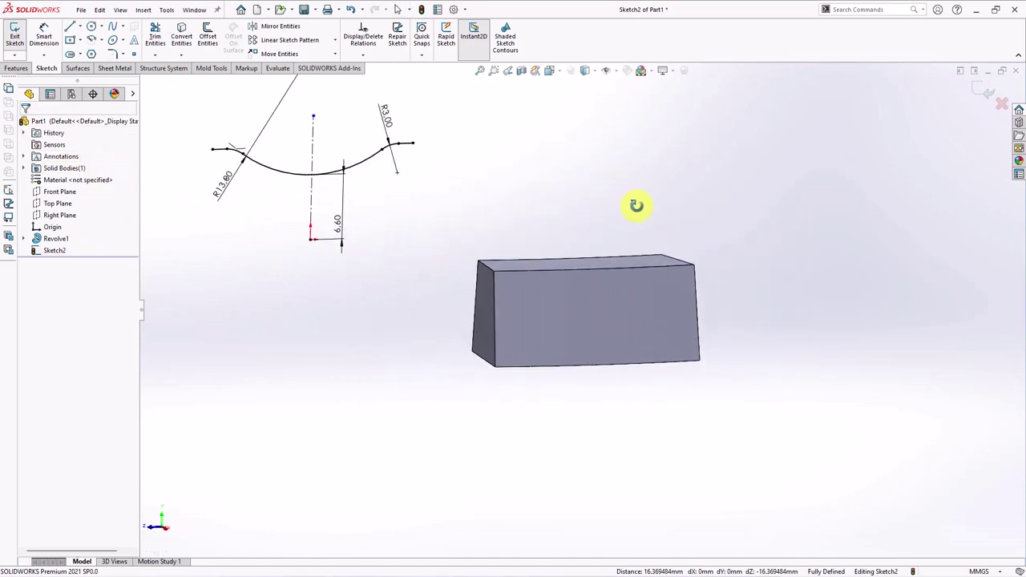
pyautogui.press('Right')
# Split the block along Sketch2 with Cut Part, keeping the lower body
pyautogui.click(16, 68)
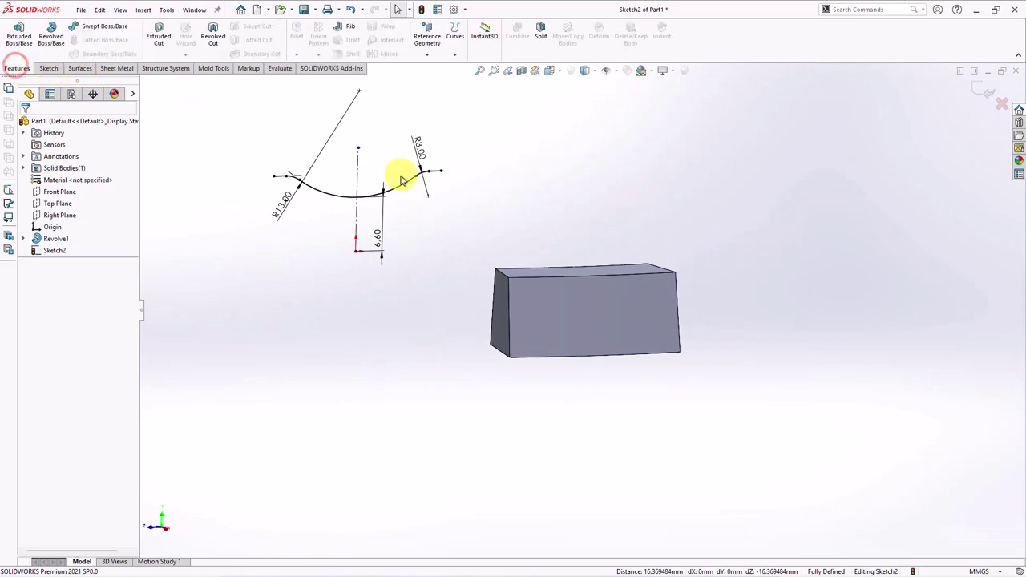
pyautogui.click(543, 44)
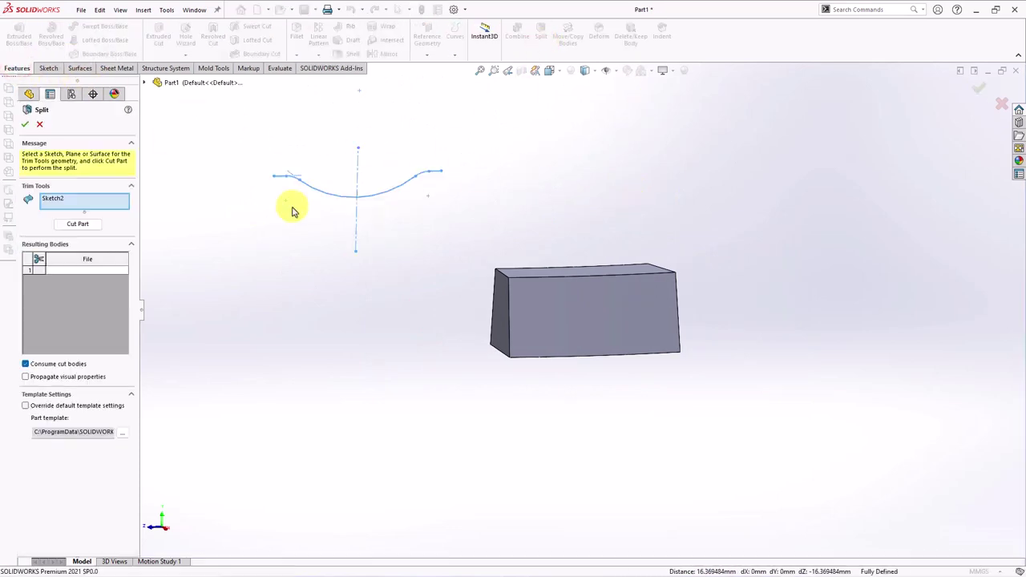
pyautogui.click(80, 225)
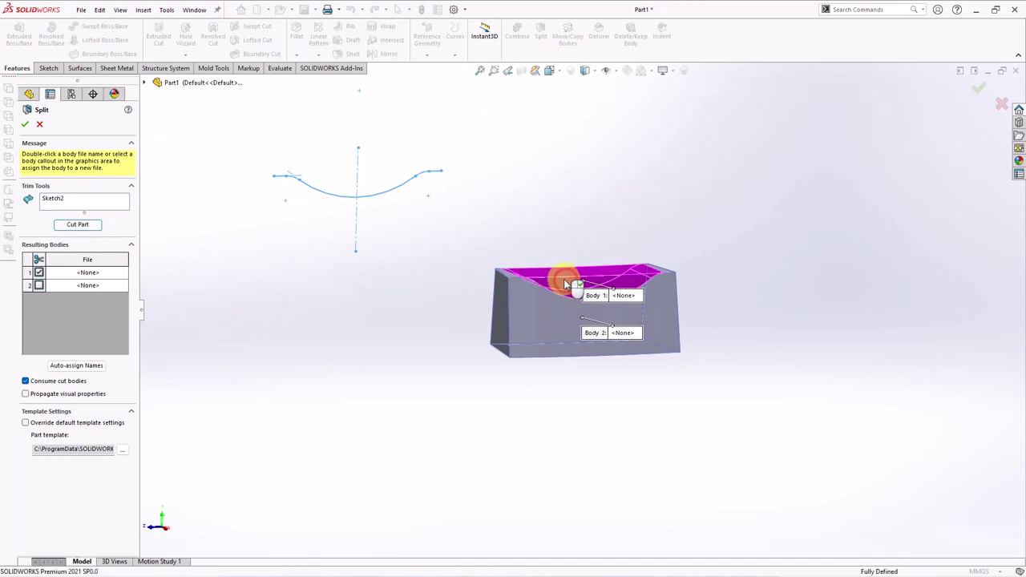
pyautogui.click(24, 126)
pyautogui.moveTo(253, 297)
pyautogui.mouseDown(button='middle')
pyautogui.moveTo(344, 316)
pyautogui.moveTo(396, 307)
pyautogui.mouseUp(button='middle')
# Hide Sketch2 from the model view
pyautogui.click(53, 250)
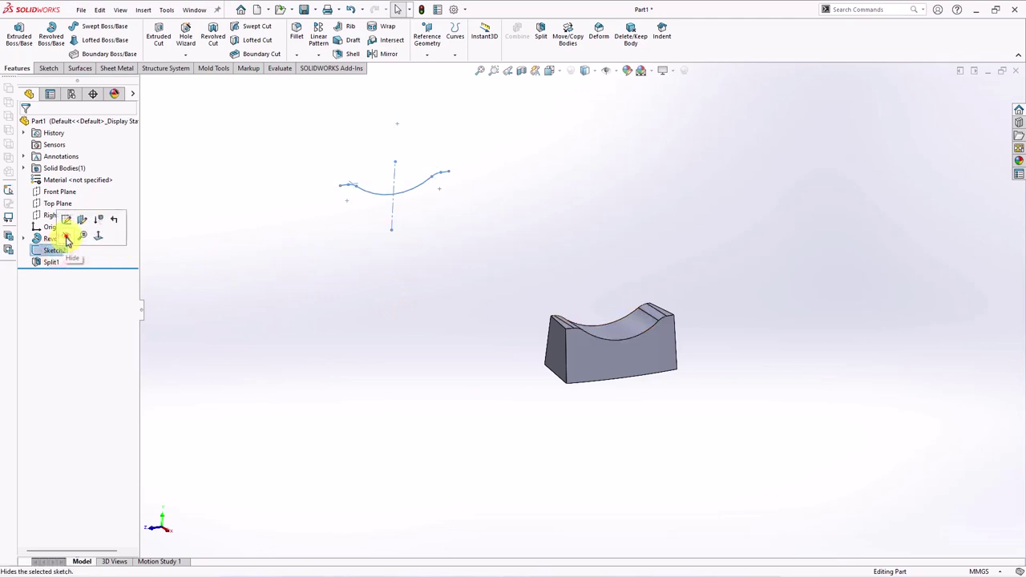
pyautogui.click(67, 221)
pyautogui.click(381, 320)
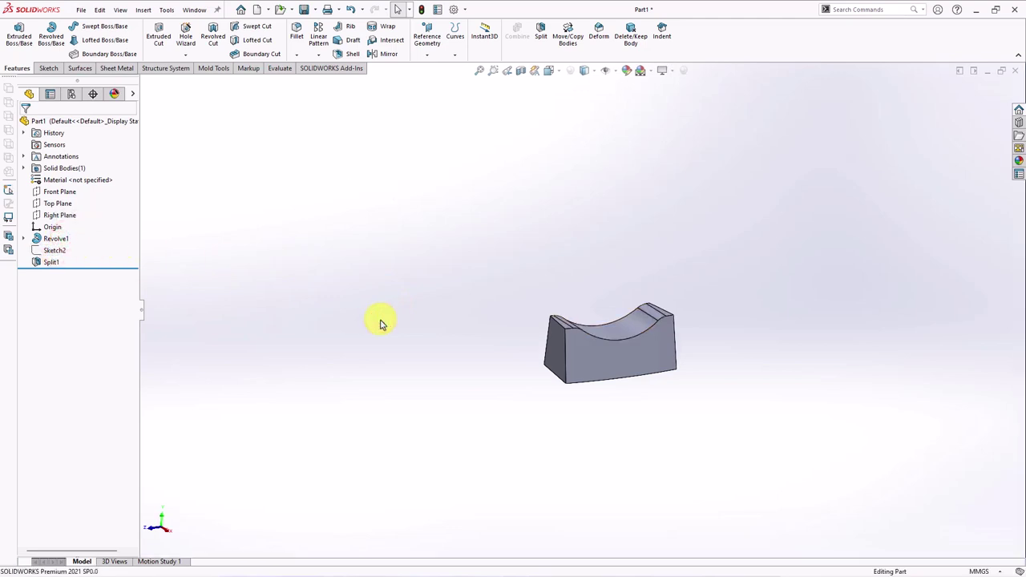
# Apply a 2.5 mm constant-size fillet to the front and back groove edges
pyautogui.click(297, 40)
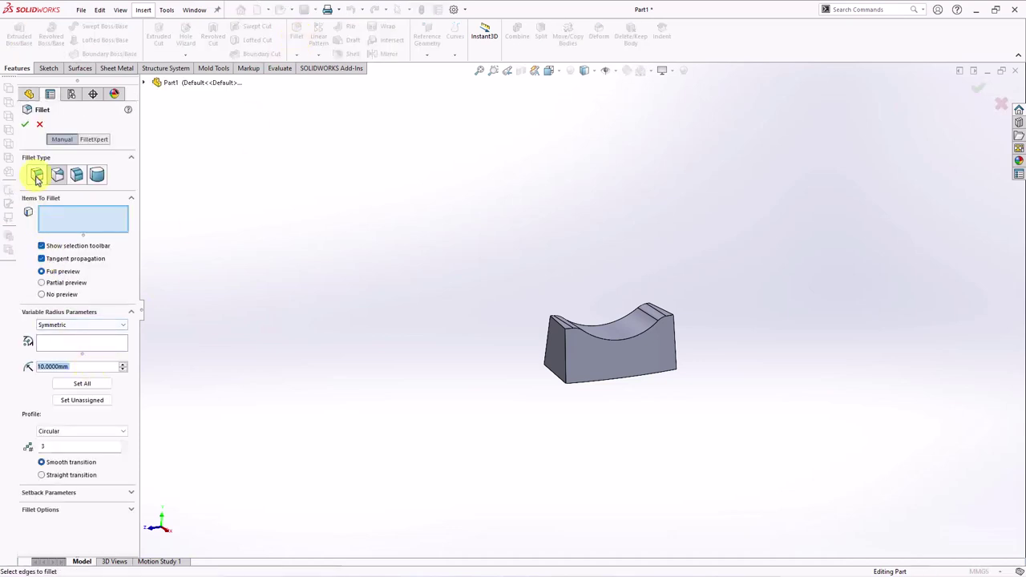
pyautogui.click(37, 176)
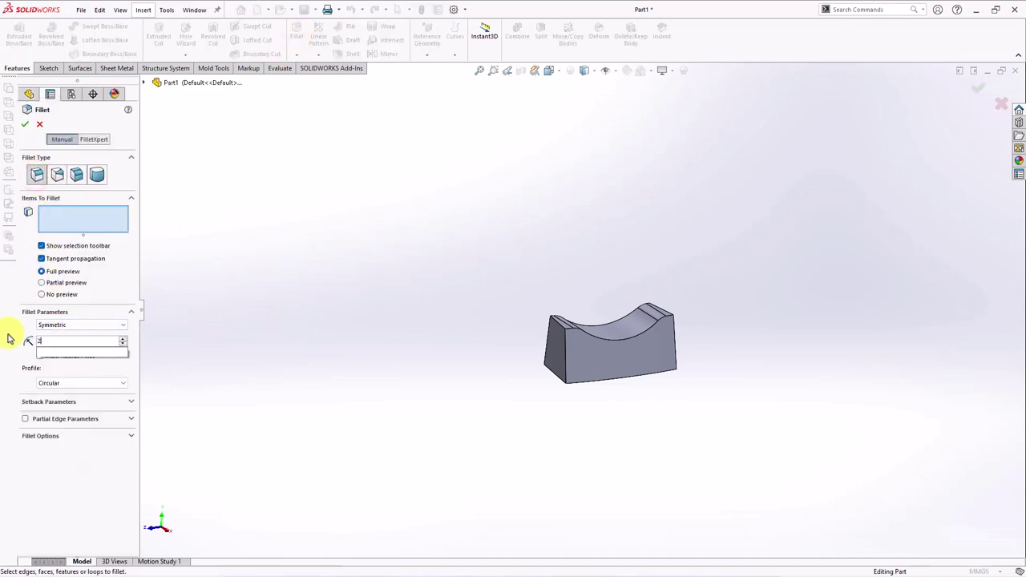
pyautogui.scroll(-3, 566, 297)
pyautogui.moveTo(566, 298); pyautogui.dragTo(600, 374, button='middle')
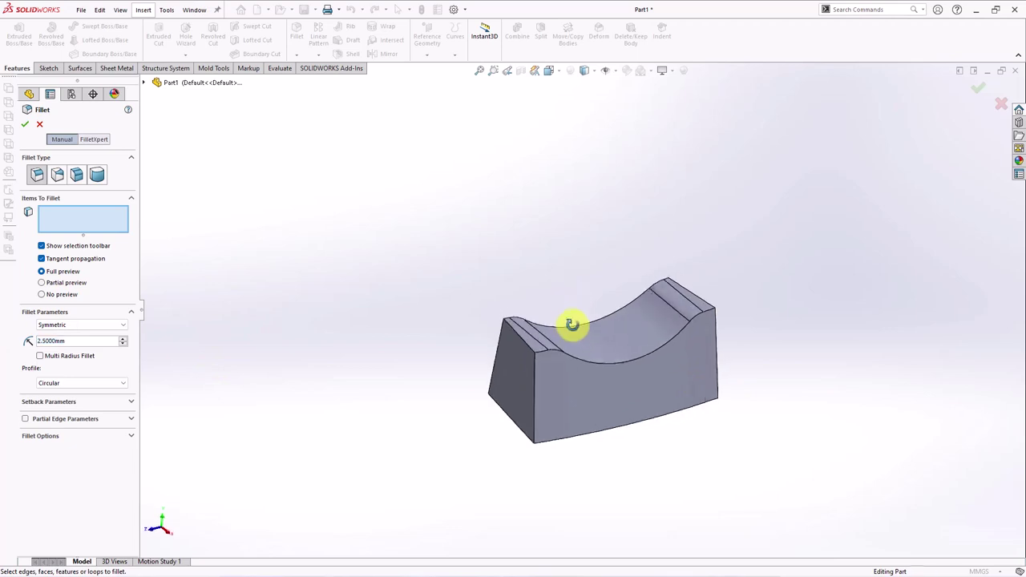
pyautogui.click(604, 374)
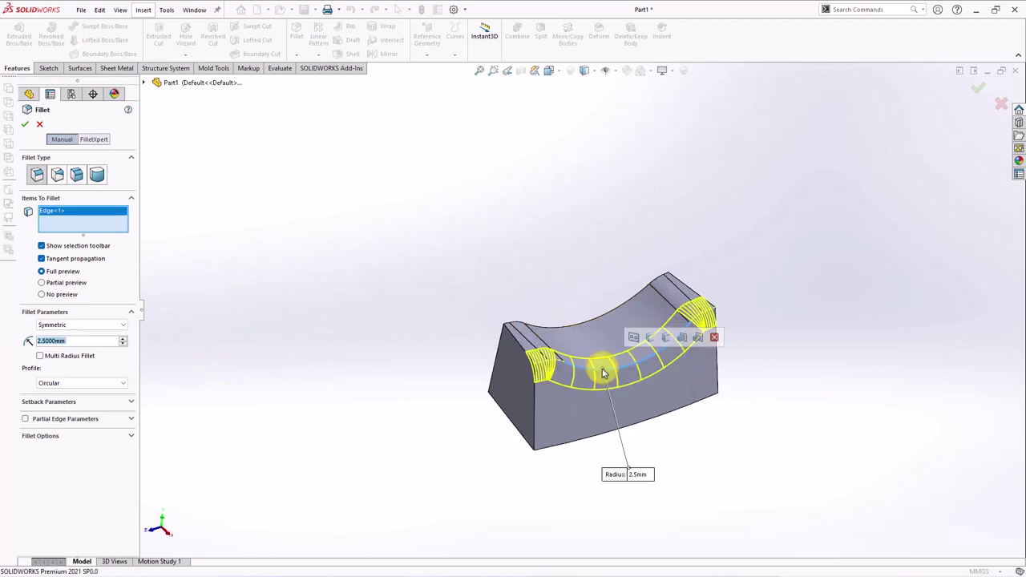
pyautogui.click(591, 322)
pyautogui.moveTo(590, 321); pyautogui.dragTo(596, 359, button='middle')
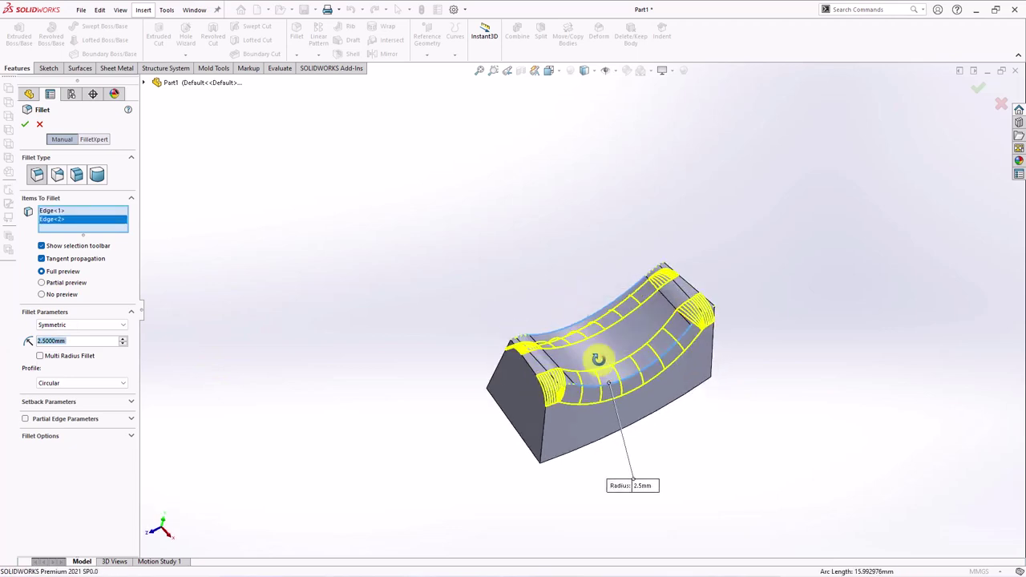
pyautogui.click(26, 126)
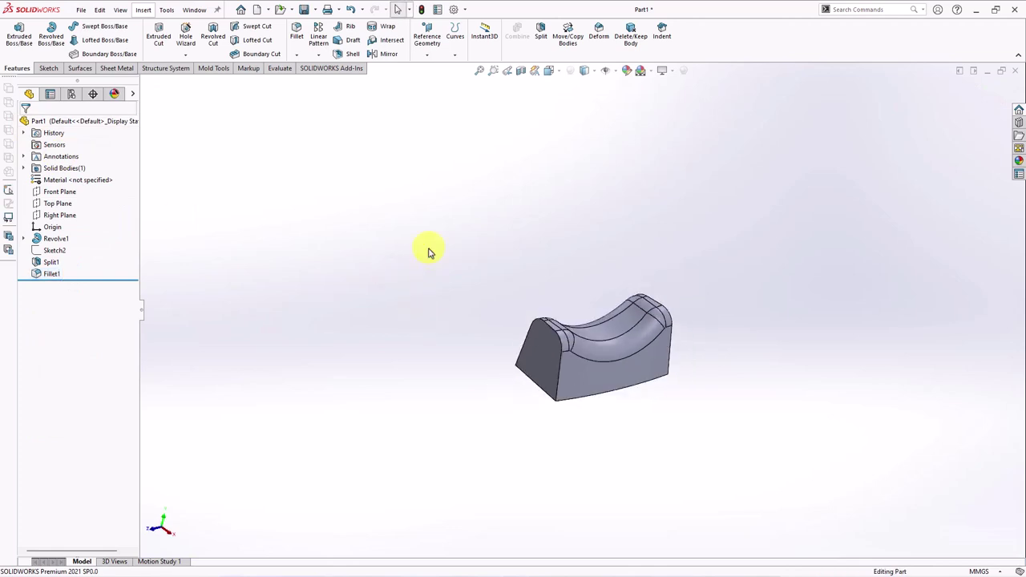
# Shell the block to 0.85 mm walls, removing two faces and the end face
pyautogui.click(346, 54)
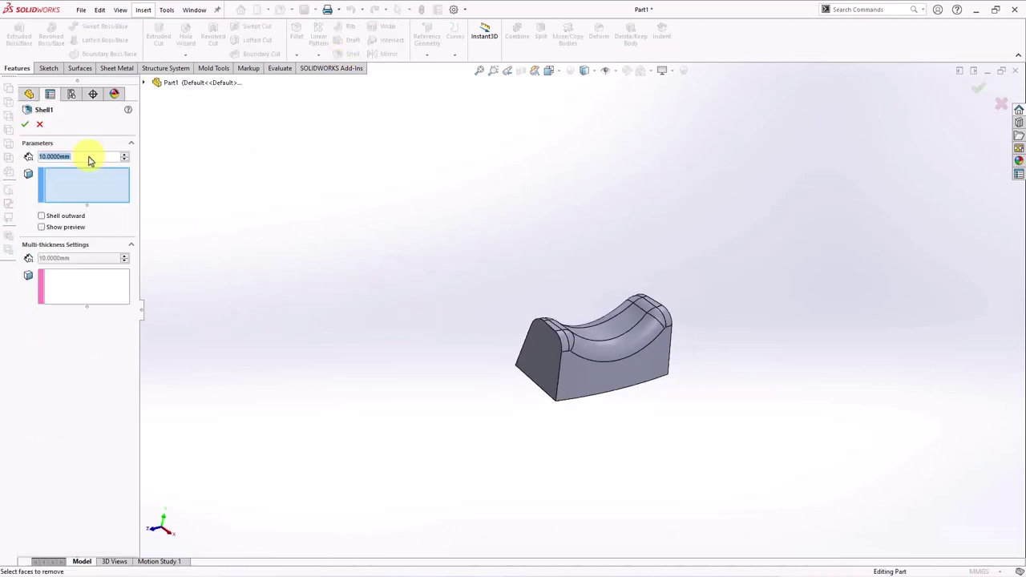
pyautogui.write('0.85')
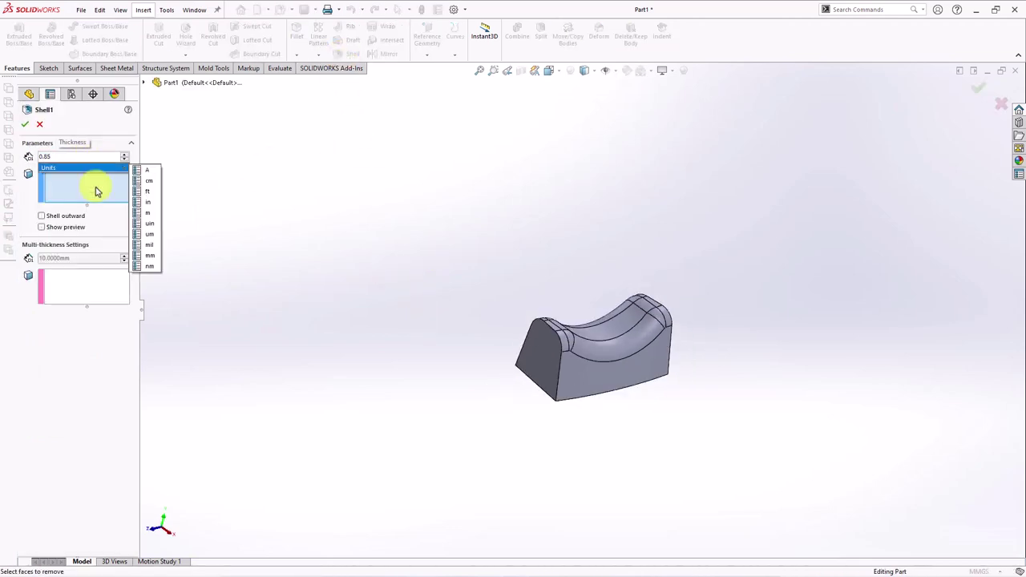
pyautogui.click(95, 186)
pyautogui.click(541, 370)
pyautogui.moveTo(540, 371)
pyautogui.mouseDown(button='middle')
pyautogui.moveTo(593, 347)
pyautogui.moveTo(557, 366)
pyautogui.moveTo(529, 346)
pyautogui.mouseUp(button='middle')
pyautogui.click(593, 346)
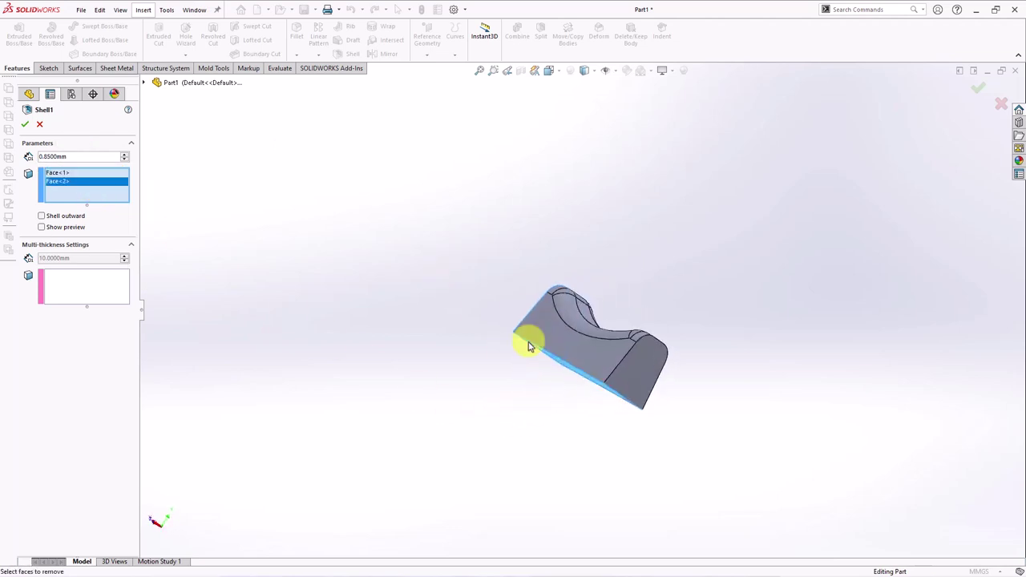
pyautogui.click(640, 371)
pyautogui.click(46, 228)
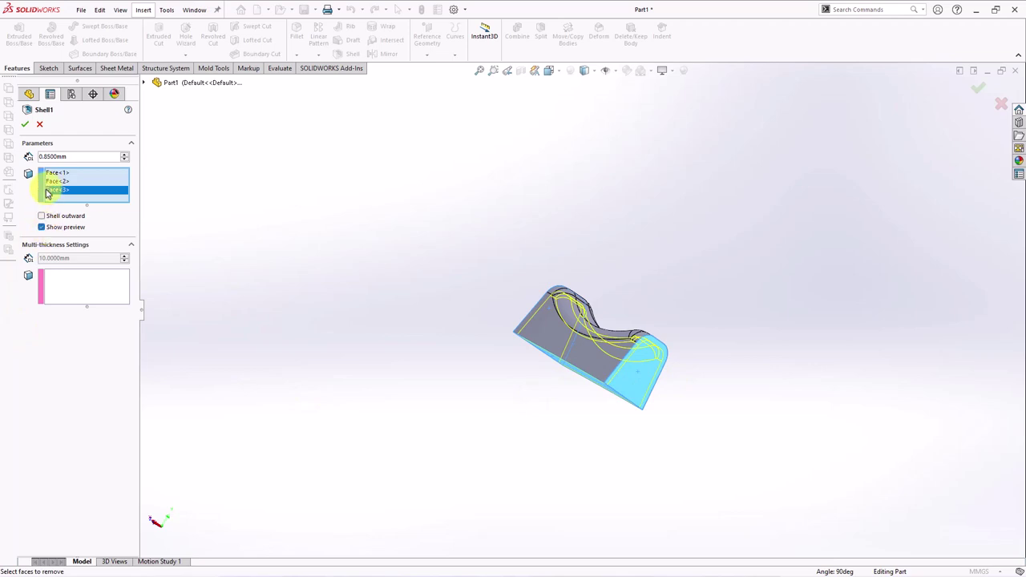
pyautogui.click(22, 126)
pyautogui.moveTo(518, 414)
pyautogui.mouseDown(button='middle')
pyautogui.moveTo(530, 327)
pyautogui.moveTo(465, 336)
pyautogui.moveTo(520, 393)
pyautogui.moveTo(504, 385)
pyautogui.mouseUp(button='middle')
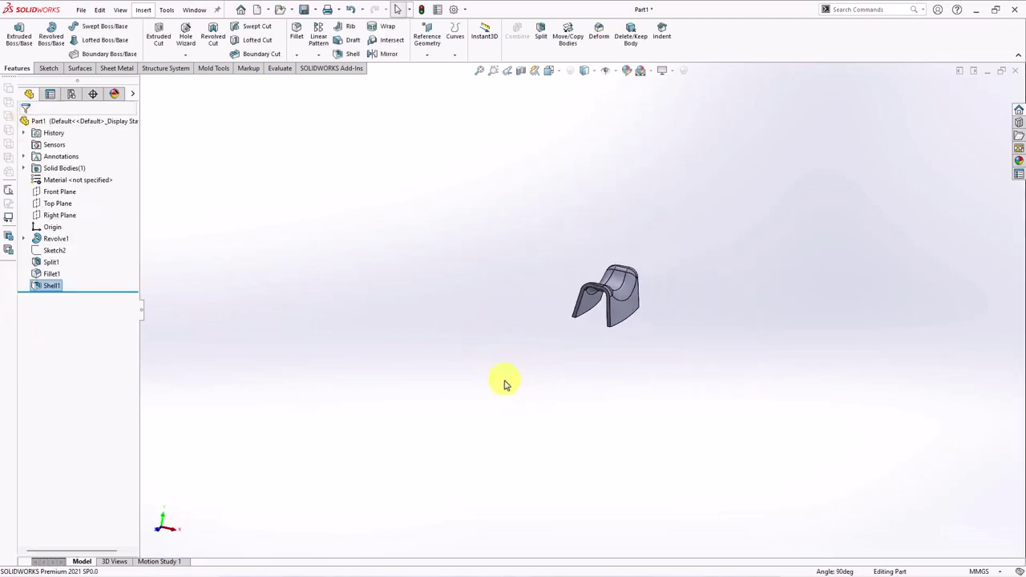
# Create reference axis Axis1 at the intersection of the Front Plane and Right Plane
pyautogui.click(427, 48)
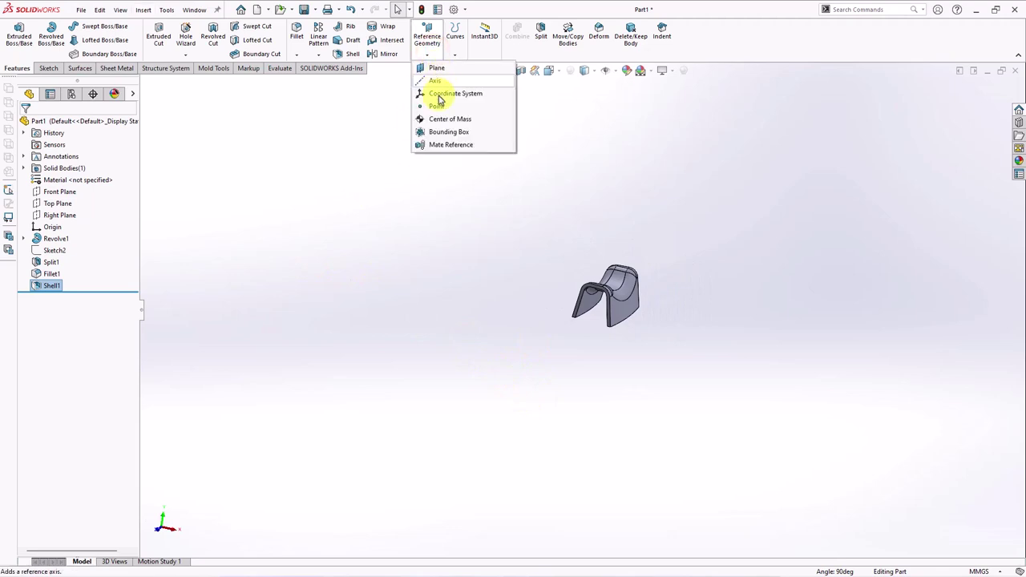
pyautogui.click(435, 81)
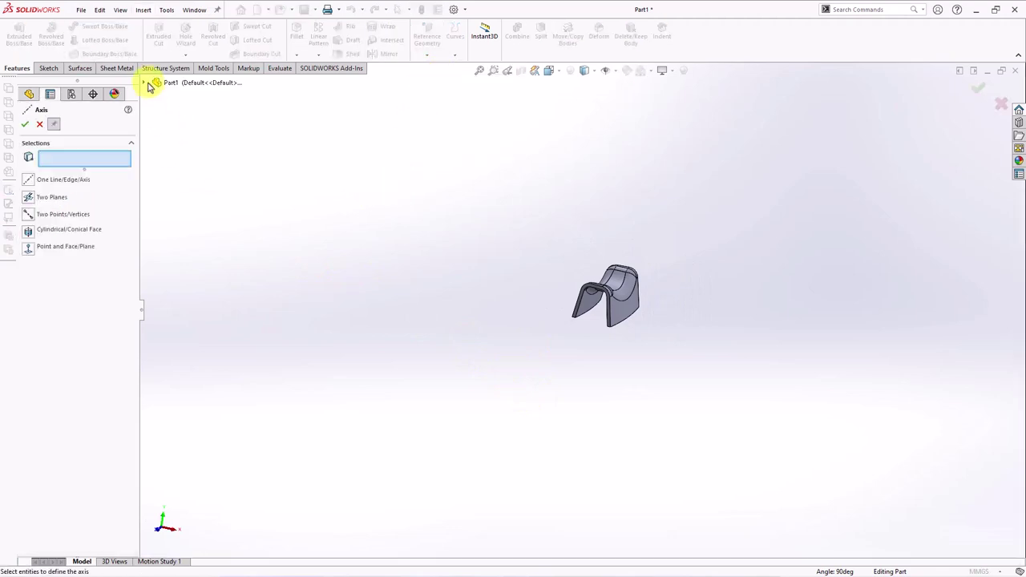
pyautogui.click(146, 83)
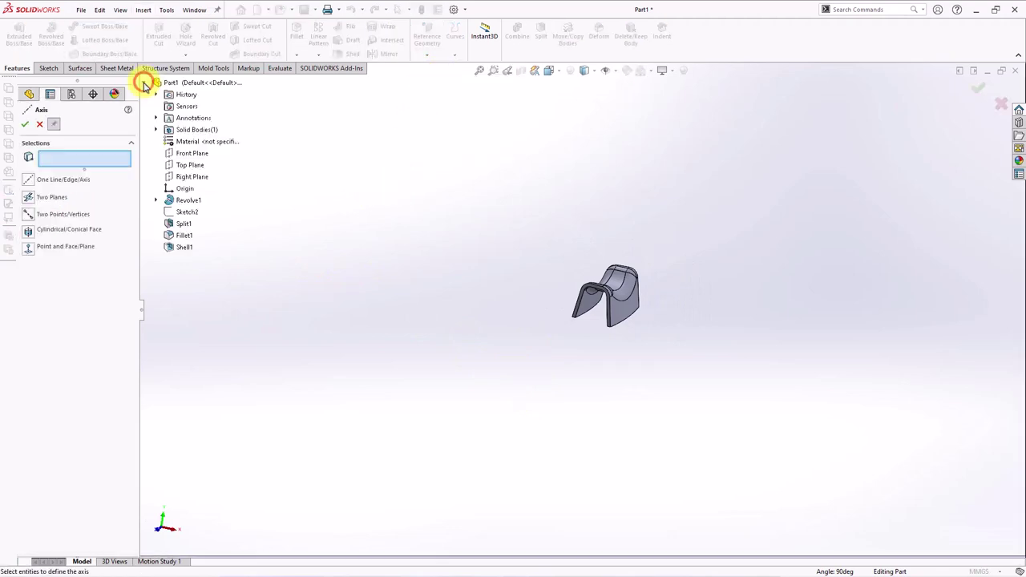
pyautogui.click(190, 153)
pyautogui.click(183, 178)
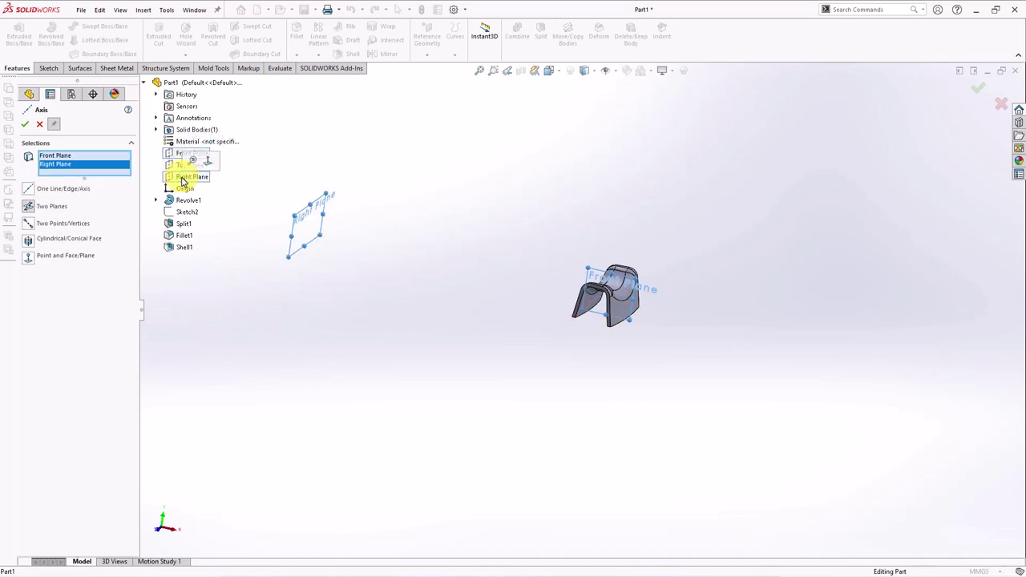
pyautogui.click(25, 124)
pyautogui.moveTo(373, 272); pyautogui.dragTo(342, 273, button='middle')
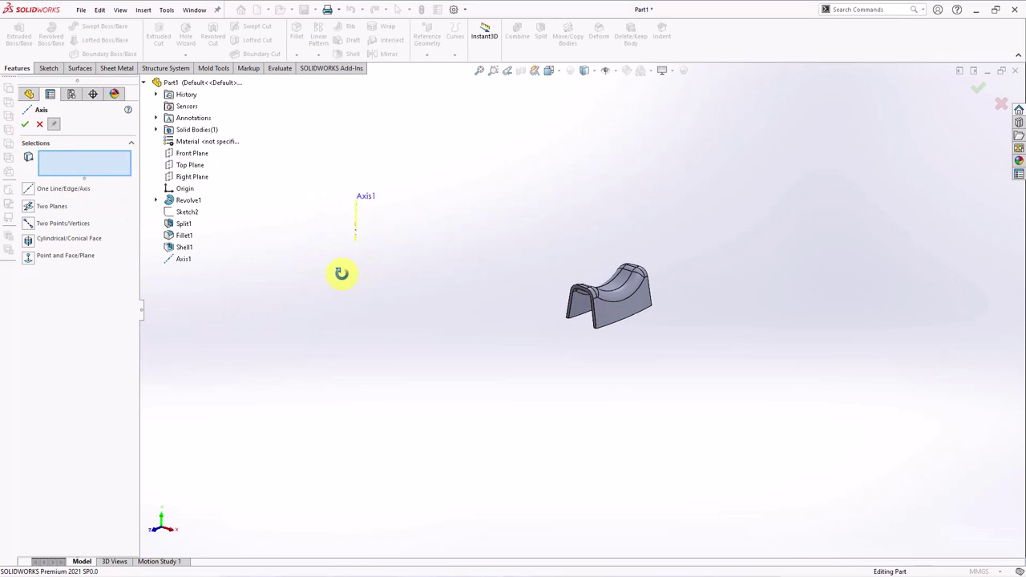
pyautogui.click(40, 125)
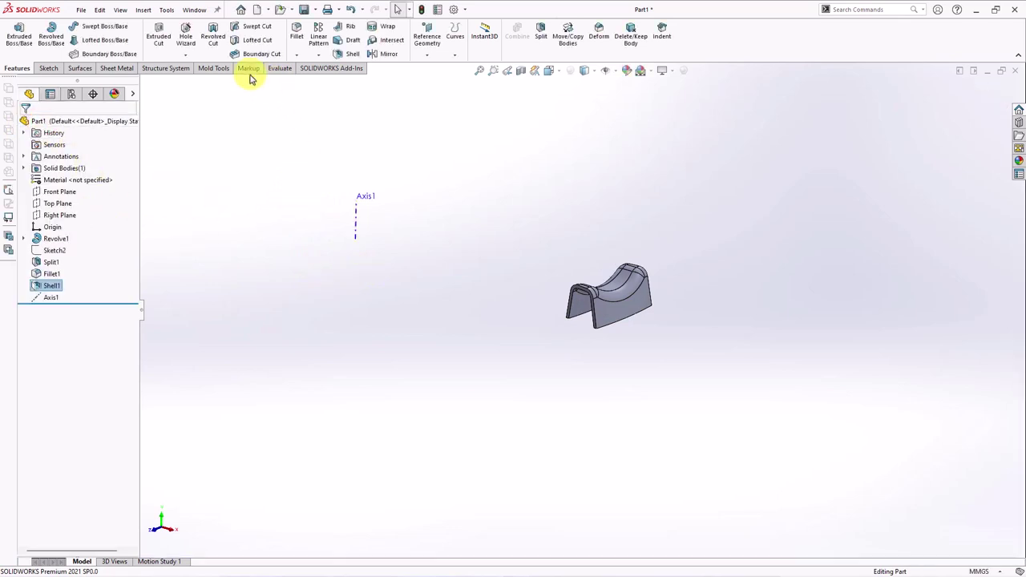
# Circular-pattern the Shell1 body 24 times evenly over 360° around Axis1, then start a Front Plane sketch
pyautogui.click(318, 48)
pyautogui.click(328, 80)
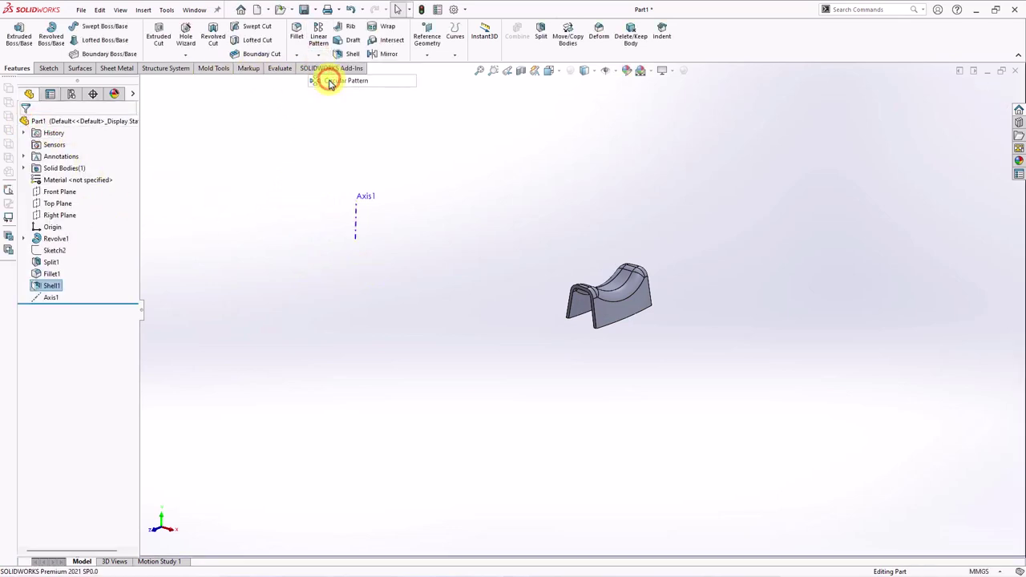
pyautogui.click(357, 218)
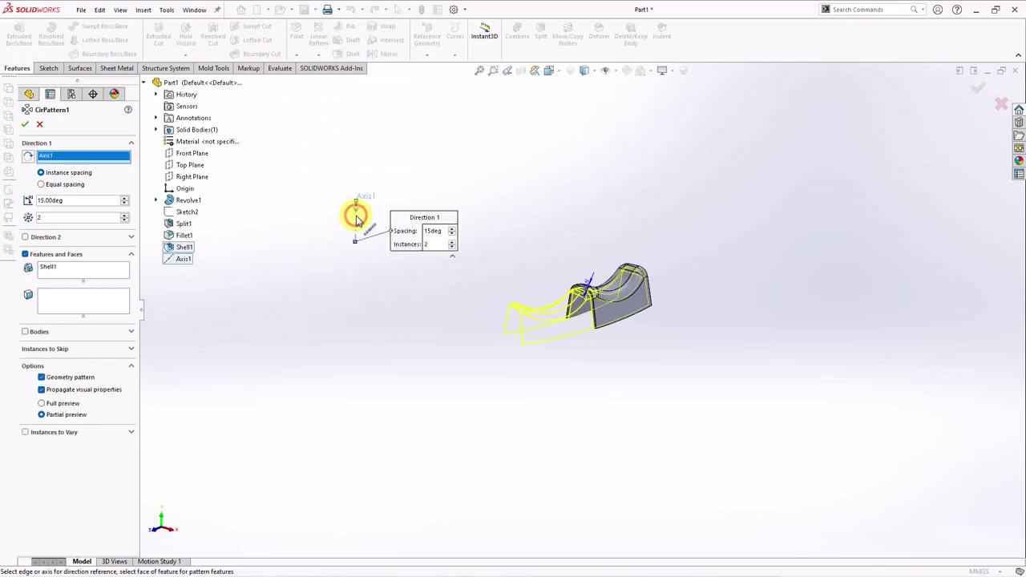
pyautogui.click(39, 185)
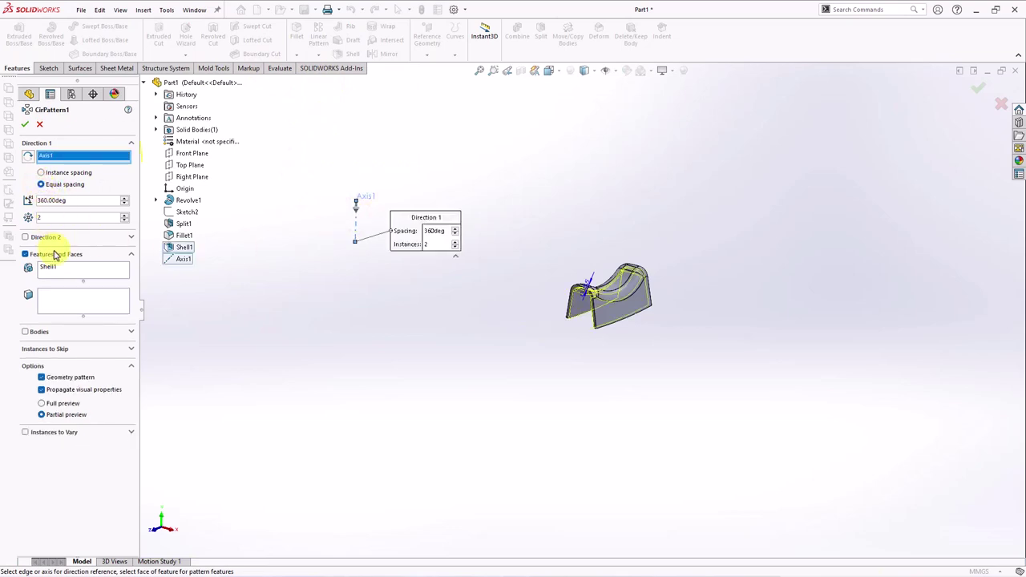
pyautogui.click(25, 331)
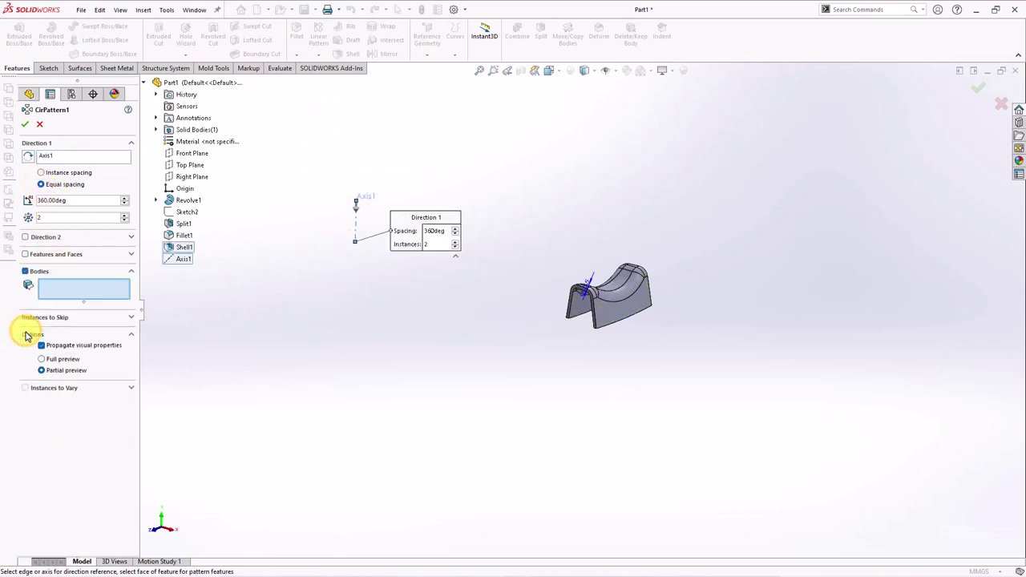
pyautogui.click(605, 315)
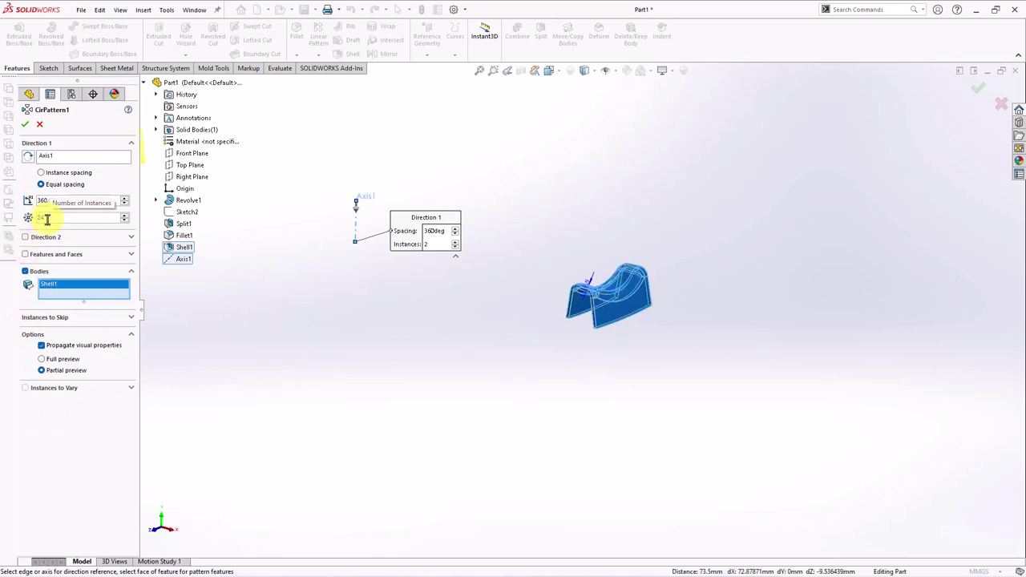
pyautogui.press('Tab')
pyautogui.scroll(2, 563, 405)
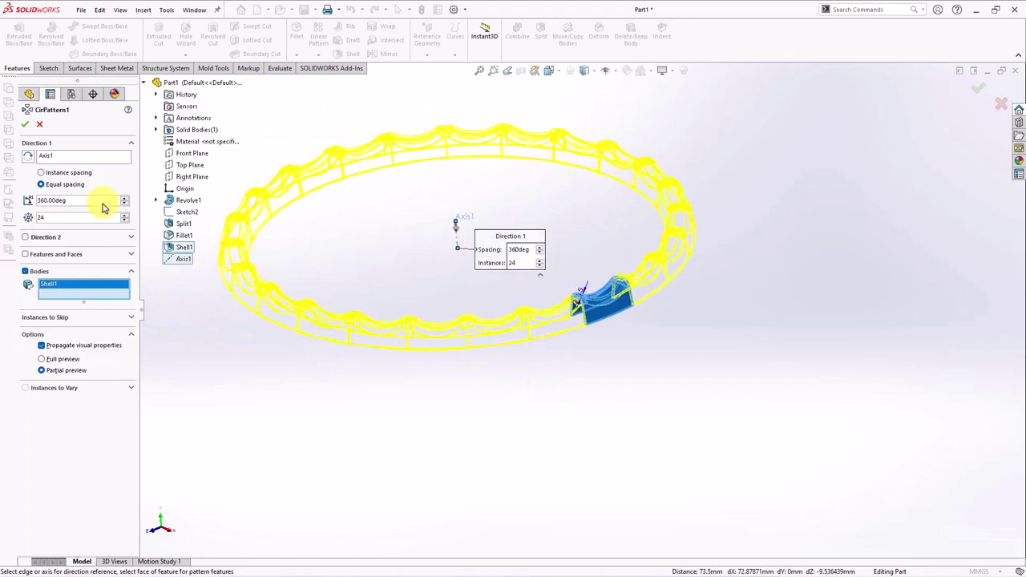
pyautogui.click(27, 125)
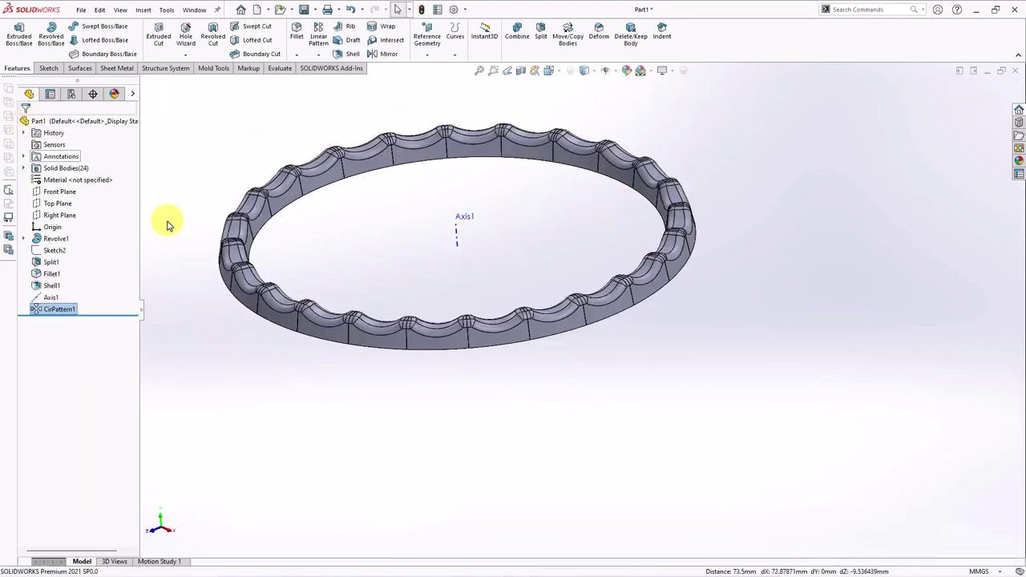
pyautogui.click(59, 192)
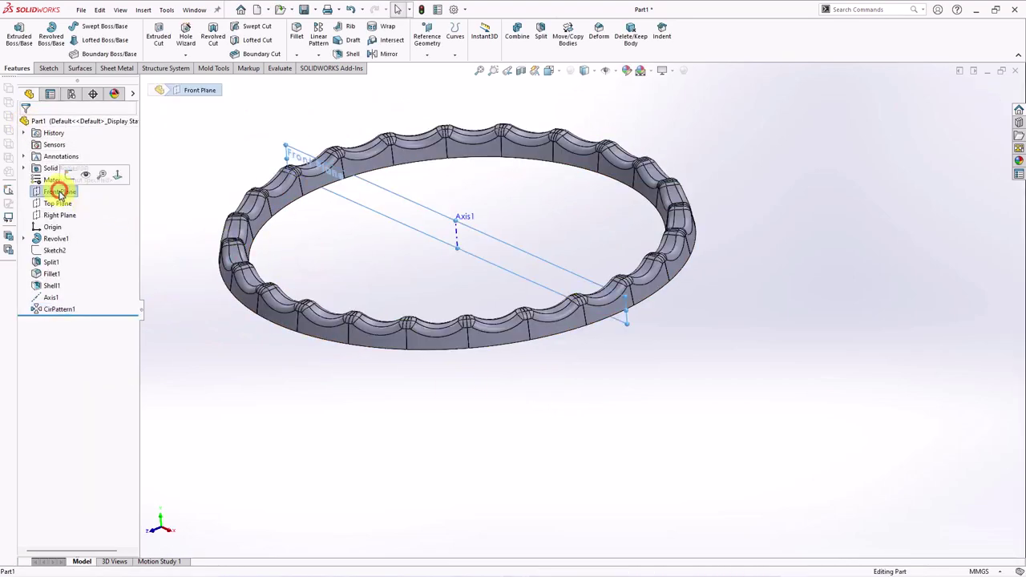
pyautogui.click(68, 172)
# Sketch a closed four-sided line profile at the bowl's bottom outer corner
pyautogui.scroll(-3, 850, 326)
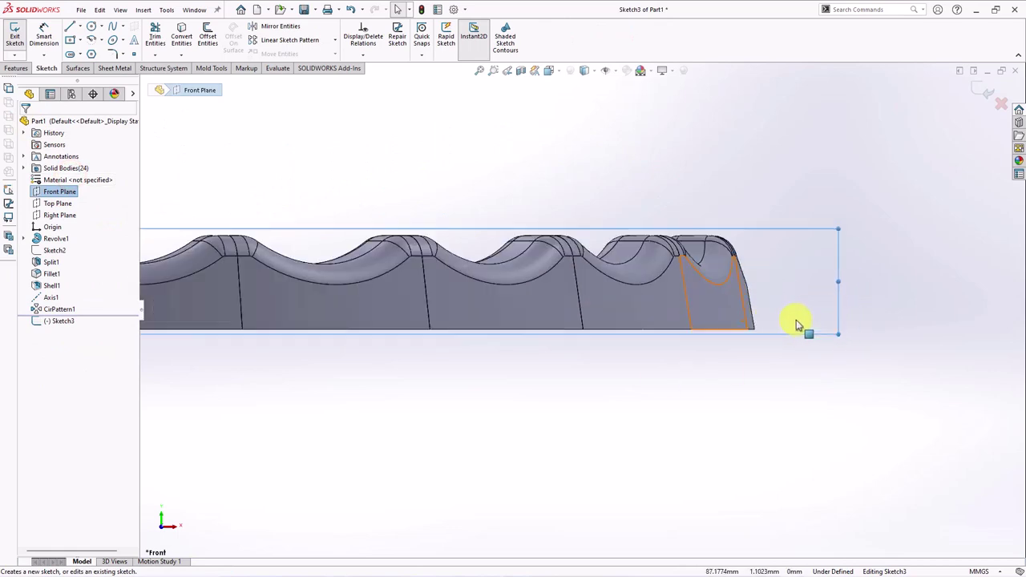
pyautogui.scroll(-3, 796, 319)
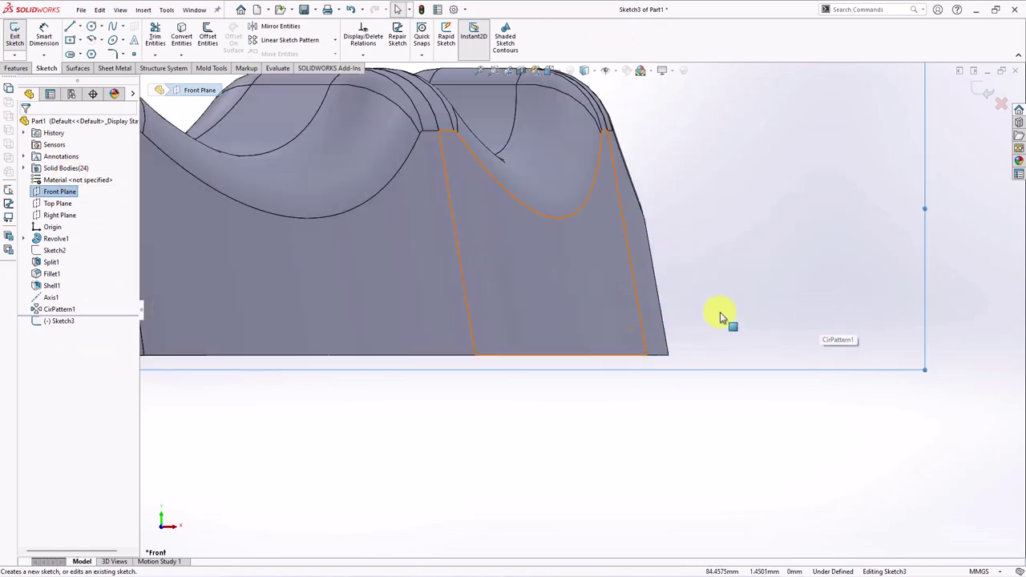
pyautogui.click(70, 26)
pyautogui.scroll(-2, 694, 341)
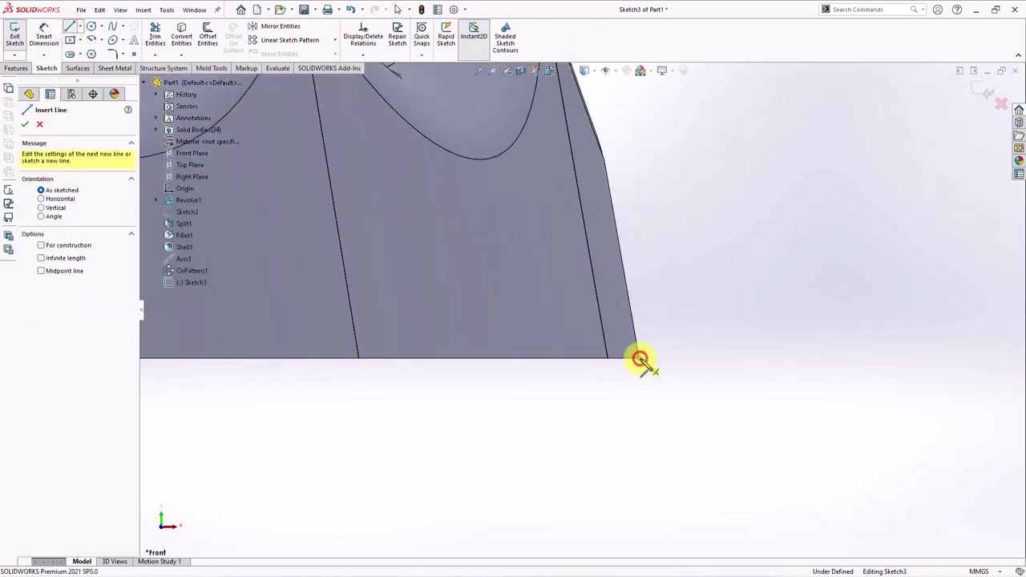
pyautogui.click(640, 359)
pyautogui.click(670, 357)
pyautogui.click(665, 324)
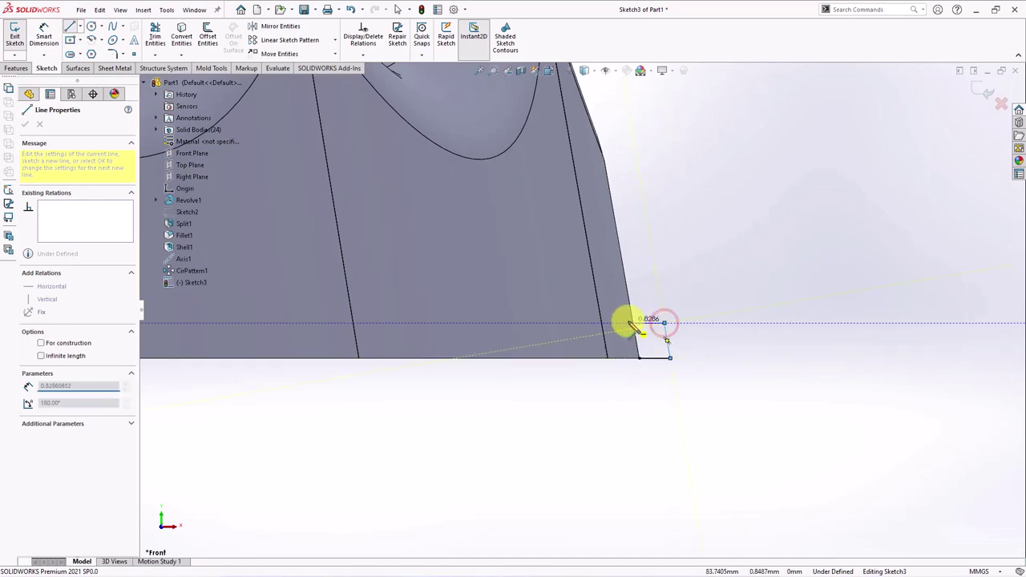
pyautogui.click(633, 323)
pyautogui.click(639, 358)
pyautogui.rightClick(634, 350)
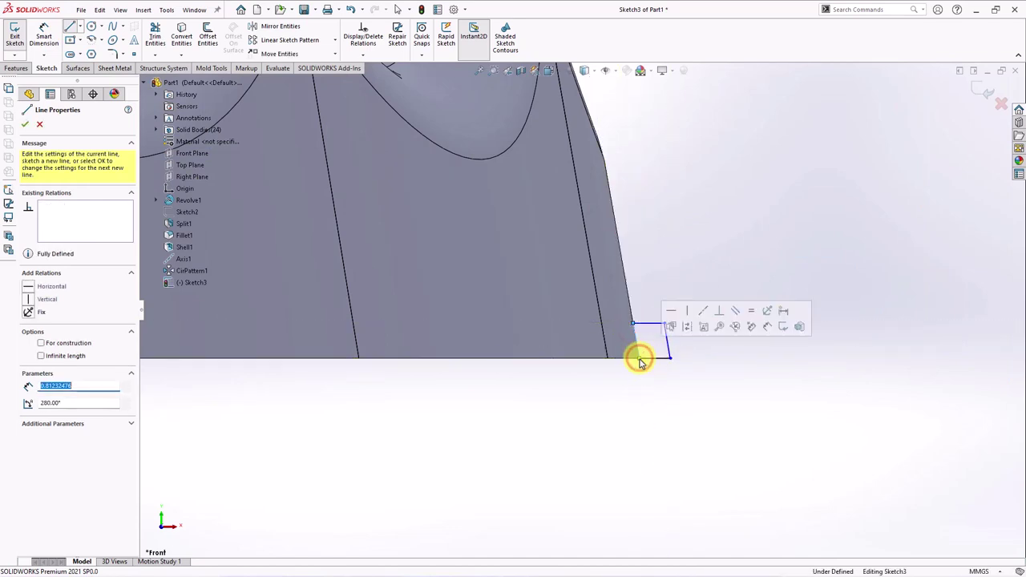
pyautogui.click(673, 365)
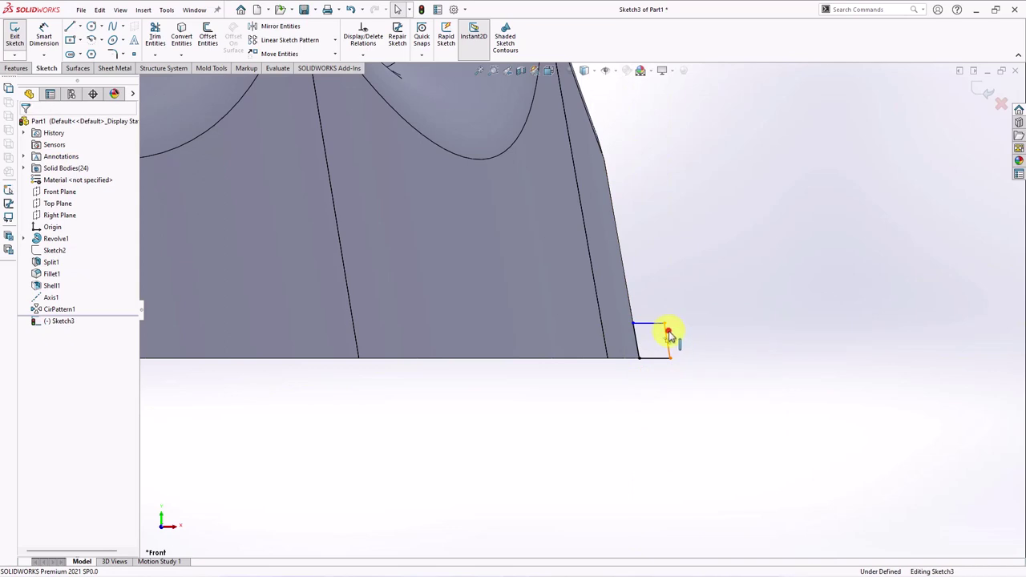
# Make the slanted and right sides parallel and dimension their spacing 0.70 mm
pyautogui.click(668, 334)
pyautogui.keyDown('ctrl'); pyautogui.click(634, 336); pyautogui.keyUp('ctrl')
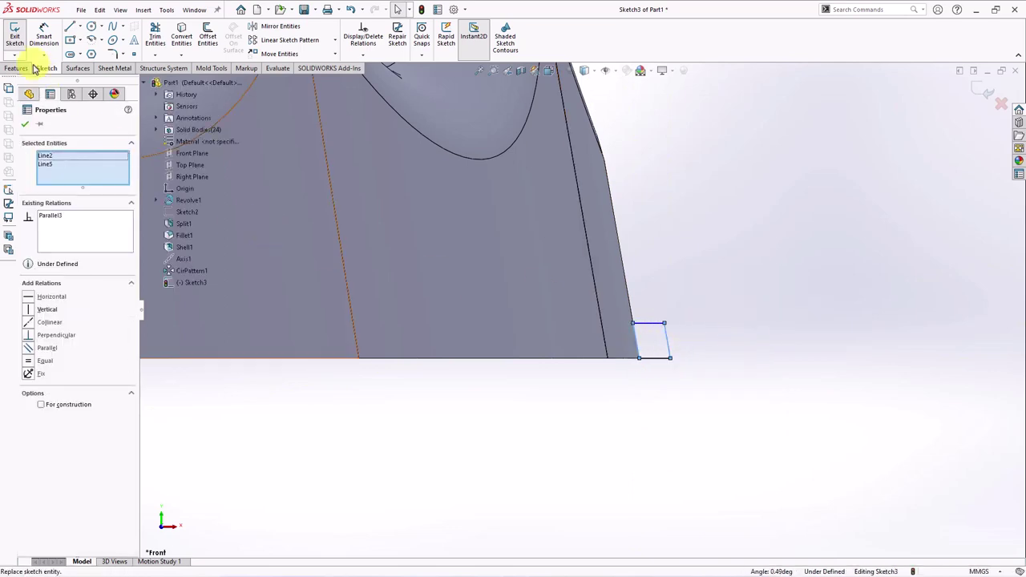
pyautogui.click(43, 36)
pyautogui.click(639, 349)
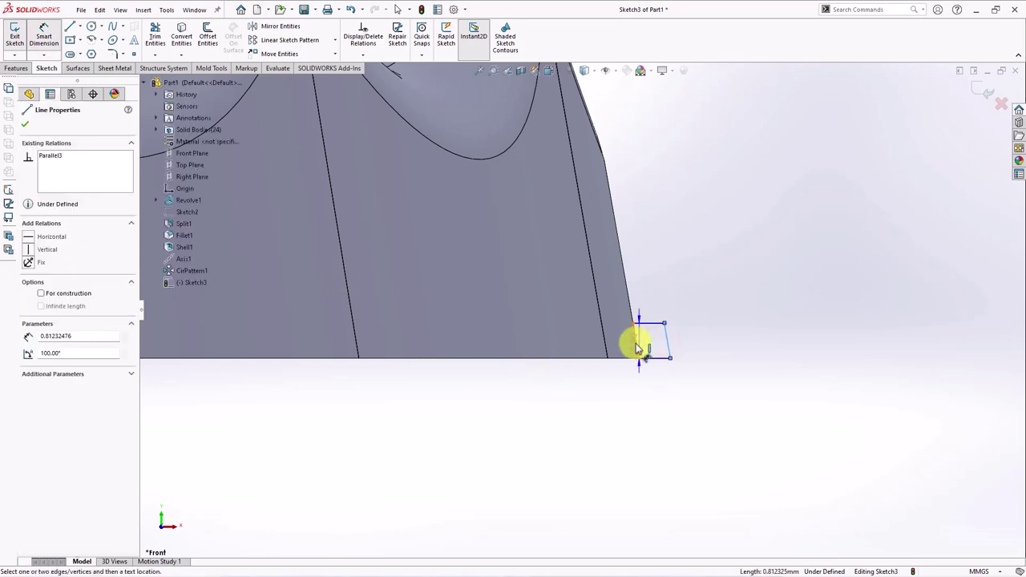
pyautogui.click(667, 341)
pyautogui.click(667, 396)
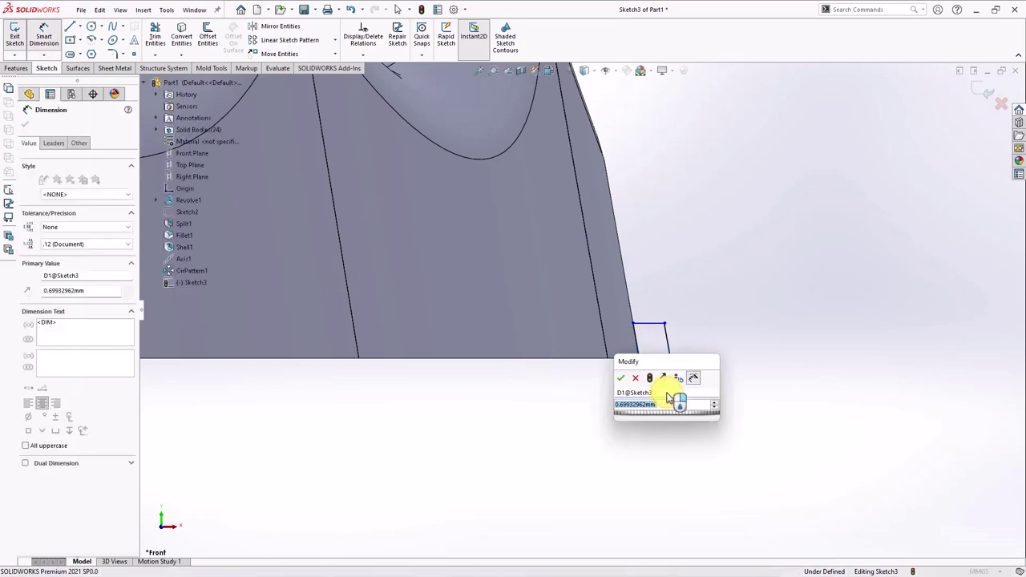
pyautogui.write('0')
pyautogui.press('Return')
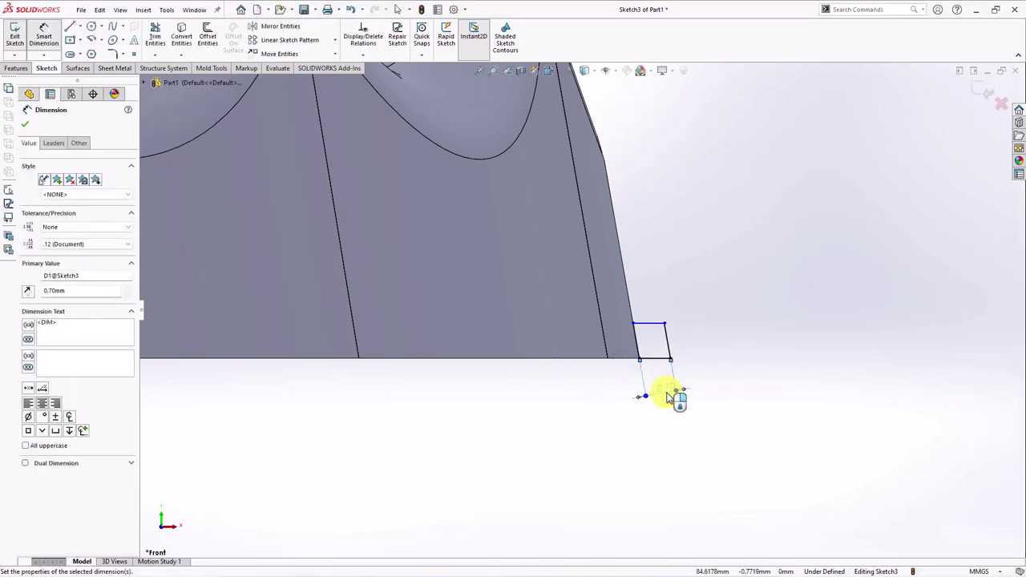
# Dimension the profile's height as 0.9 mm to fully define the sketch
pyautogui.click(659, 323)
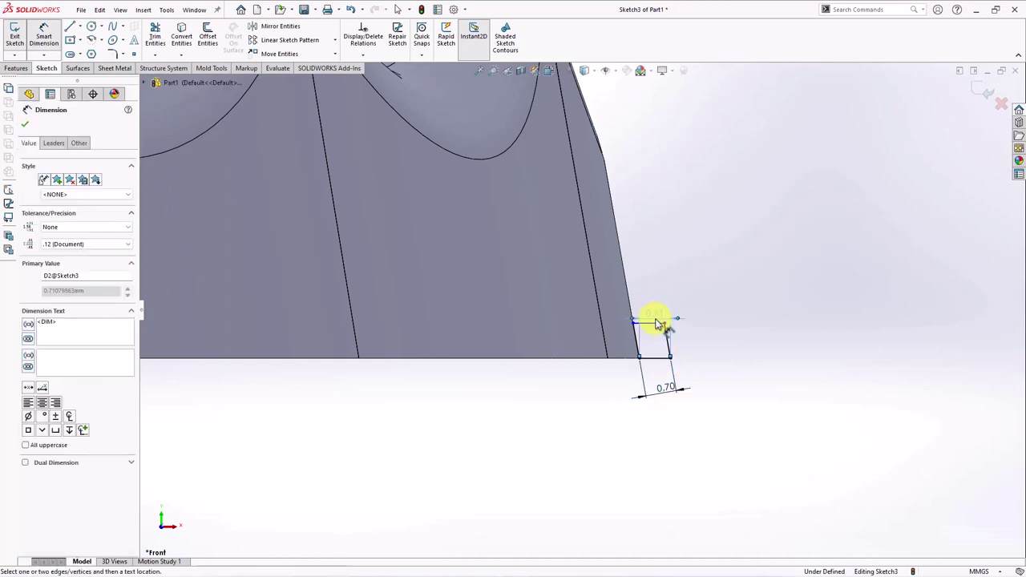
pyautogui.press('Escape')
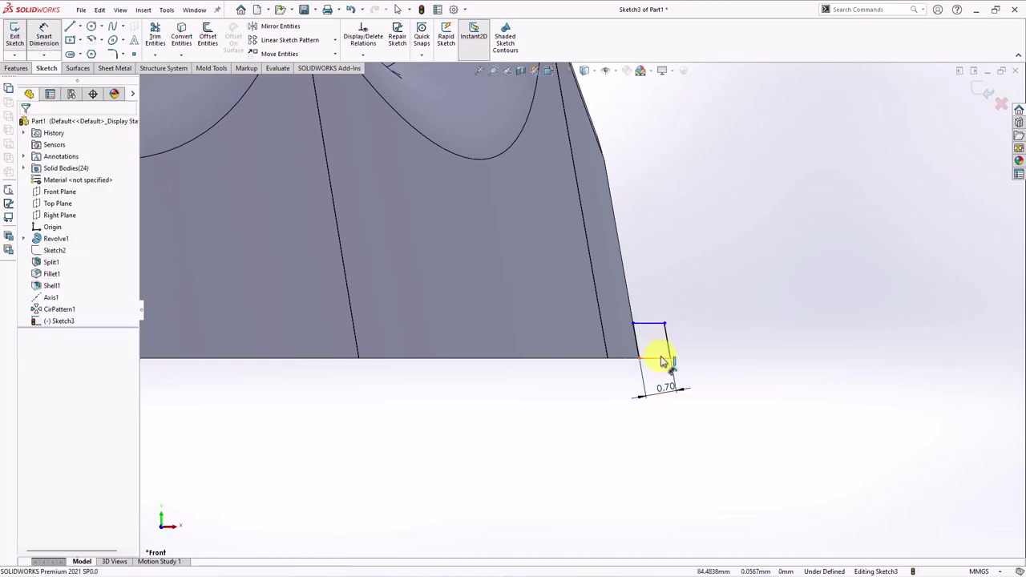
pyautogui.click(662, 361)
pyautogui.click(703, 341)
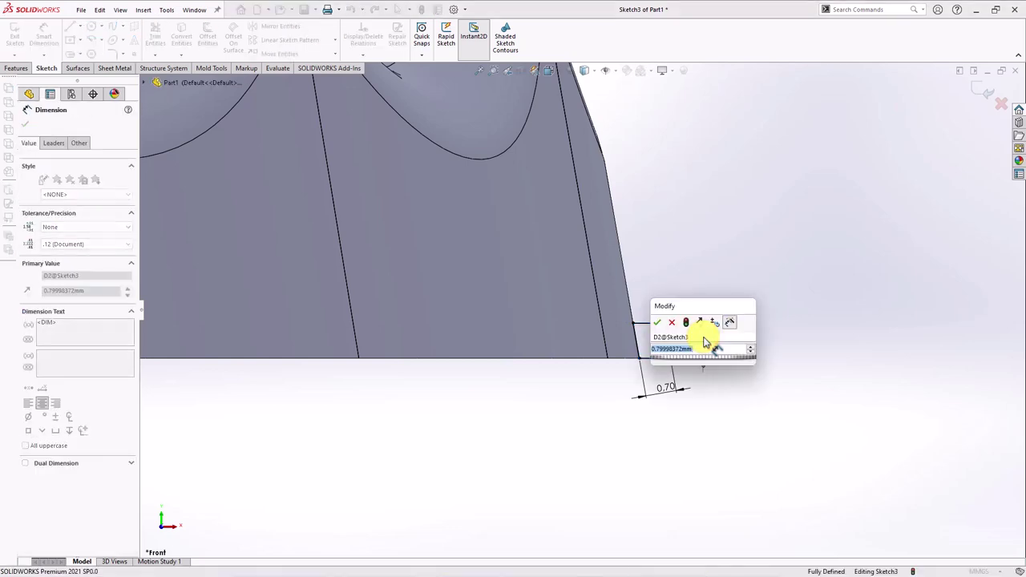
pyautogui.write('0.9')
pyautogui.click(658, 323)
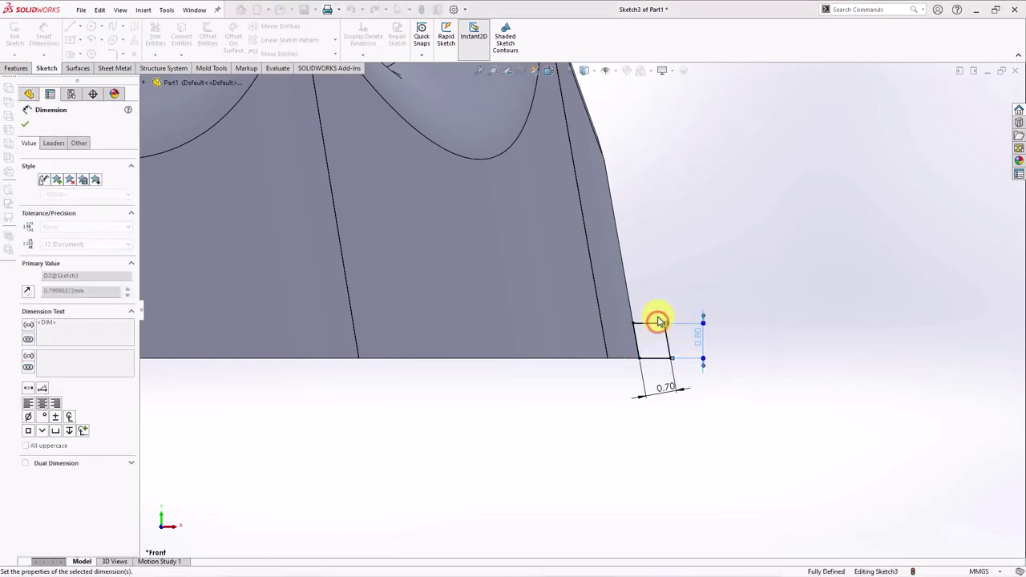
pyautogui.press('Escape')
pyautogui.scroll(5, 664, 291)
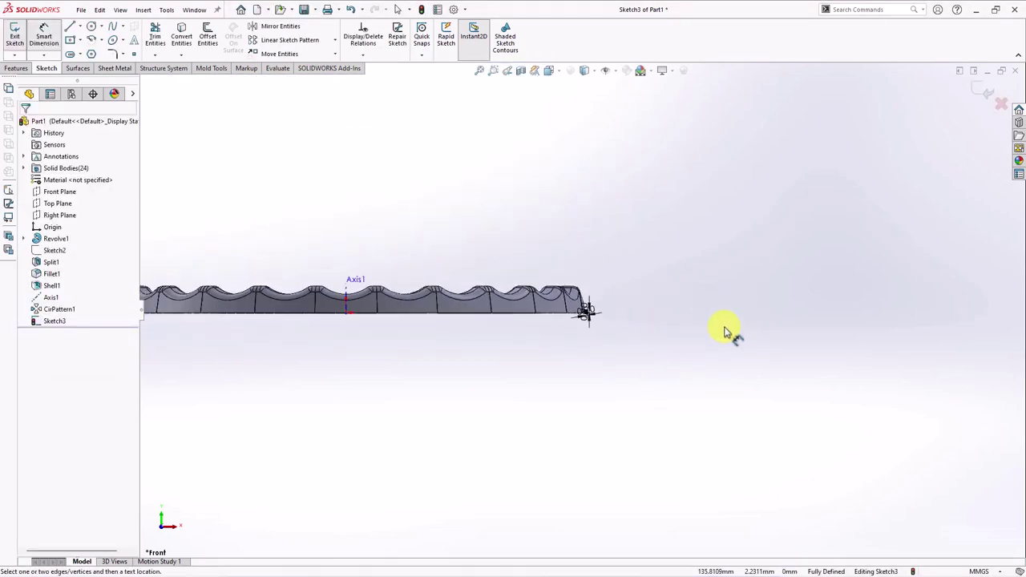
pyautogui.moveTo(726, 332); pyautogui.dragTo(714, 344, button='middle')
# Revolve Sketch3 360° about Axis1 into a cradle ring merged with the bowl, then sketch on Front Plane
pyautogui.click(19, 69)
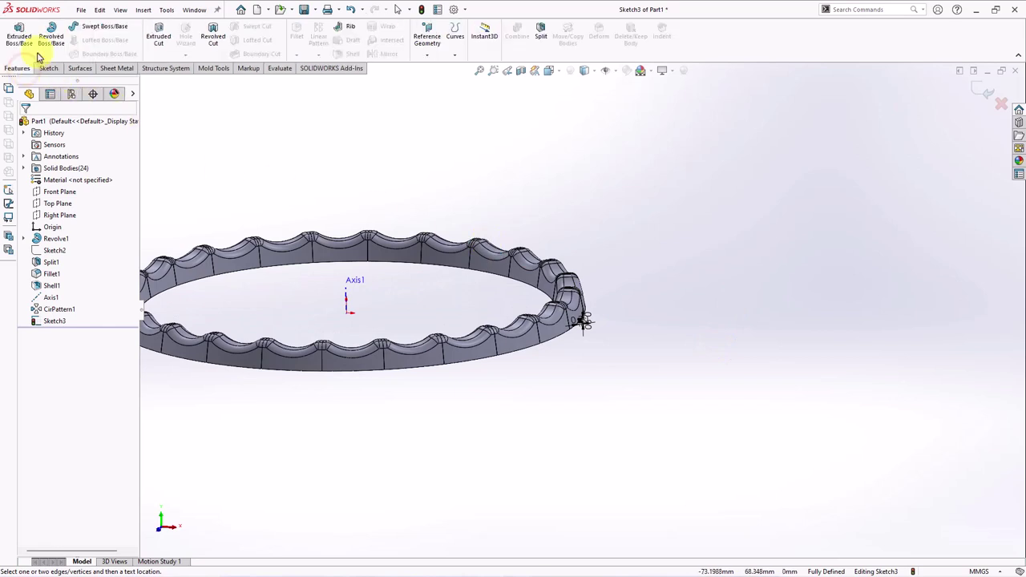
pyautogui.click(48, 38)
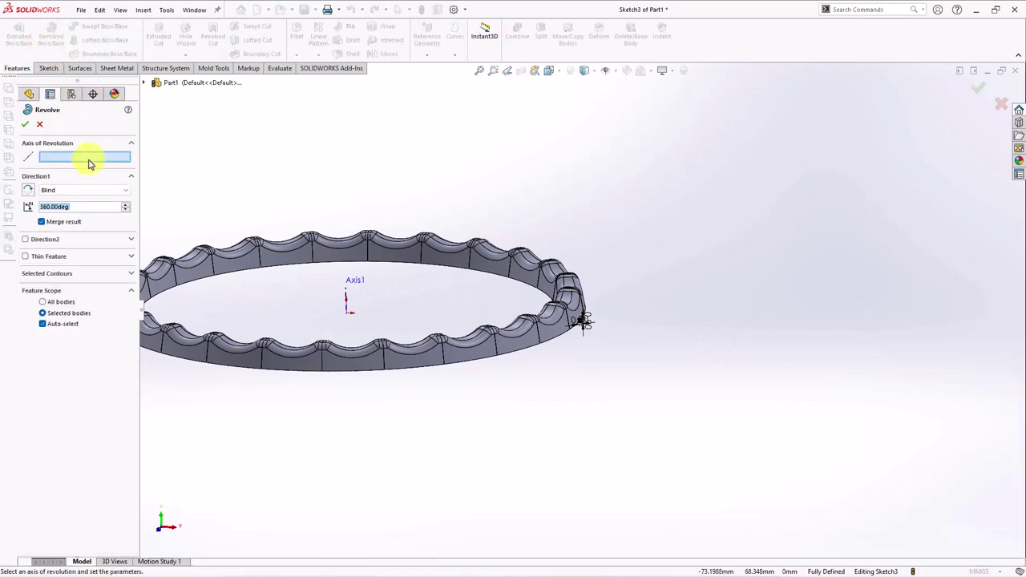
pyautogui.click(342, 293)
pyautogui.scroll(2, 349, 298)
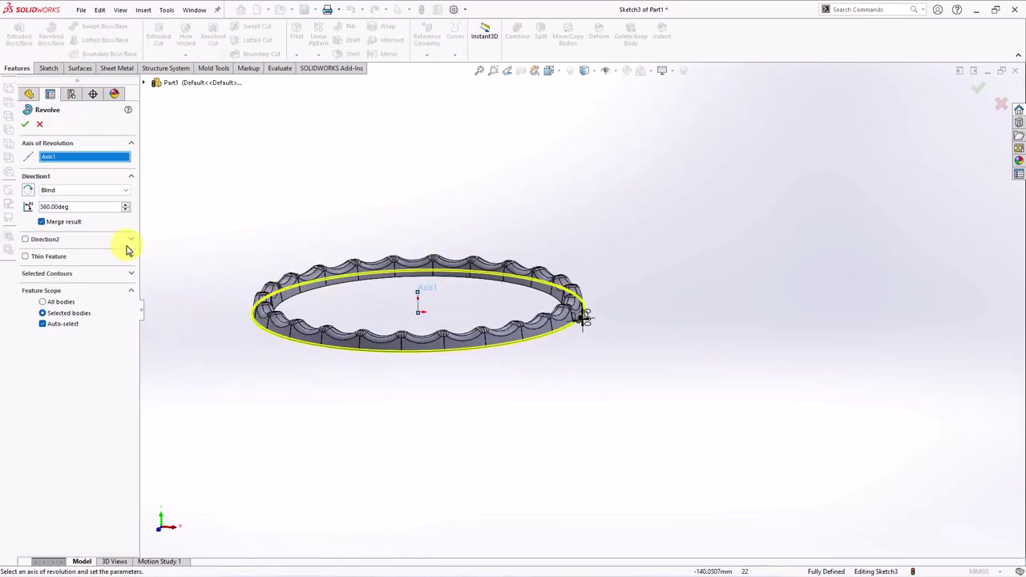
pyautogui.click(23, 125)
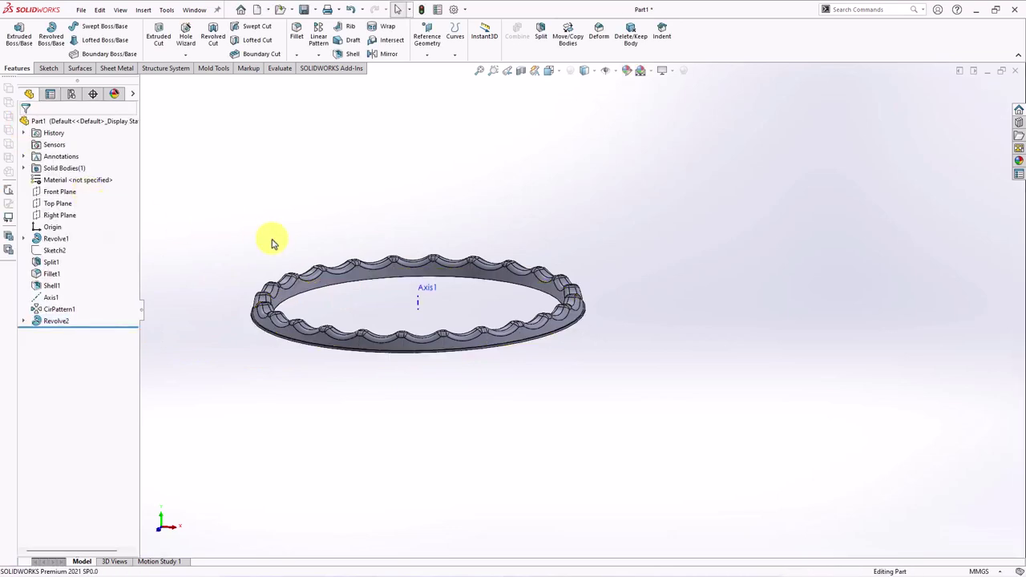
pyautogui.click(65, 193)
pyautogui.click(73, 171)
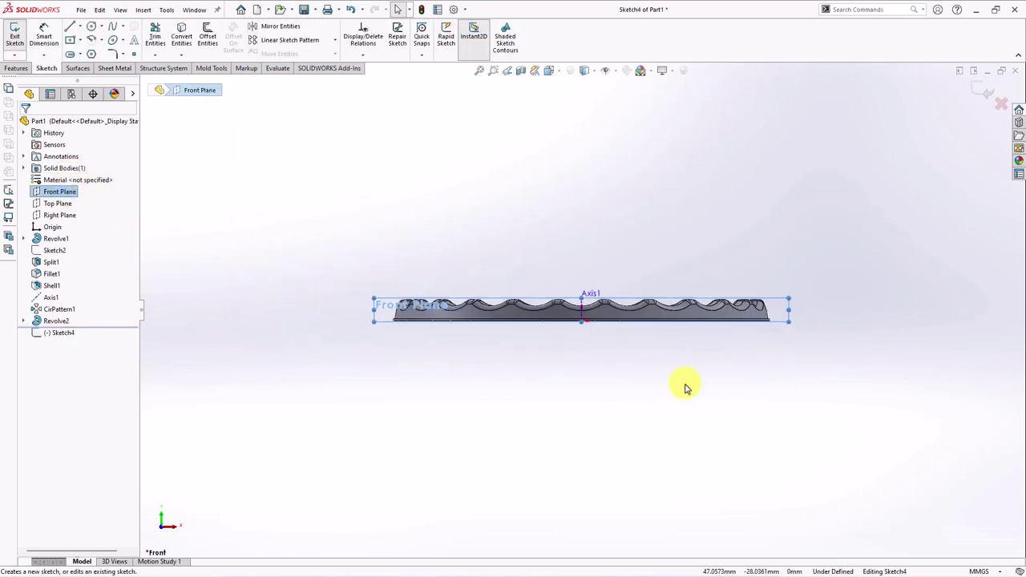
# Draw a vertical centerline from the origin down to well below the part
pyautogui.click(81, 28)
pyautogui.click(100, 63)
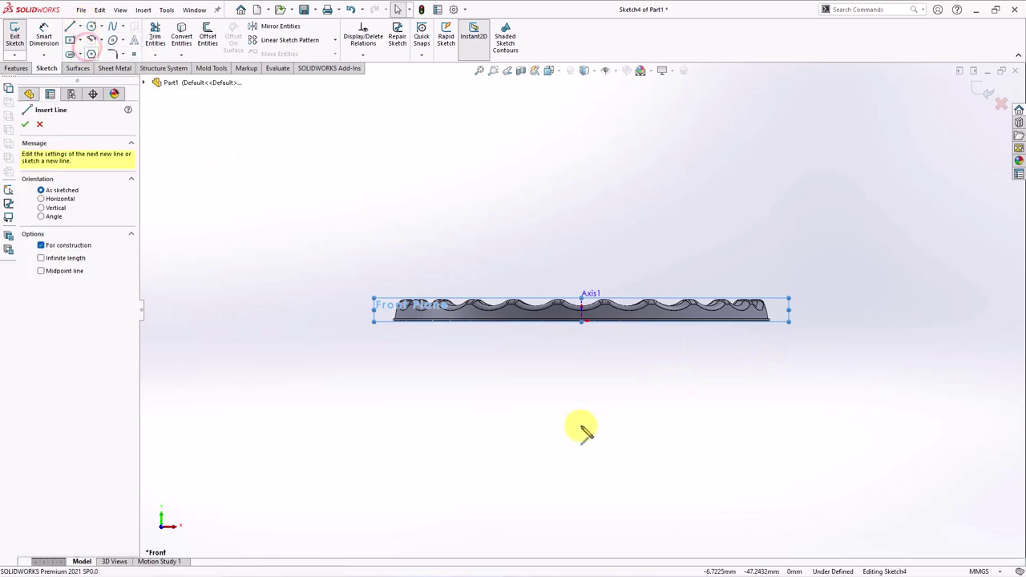
pyautogui.scroll(-3, 584, 368)
pyautogui.click(578, 266)
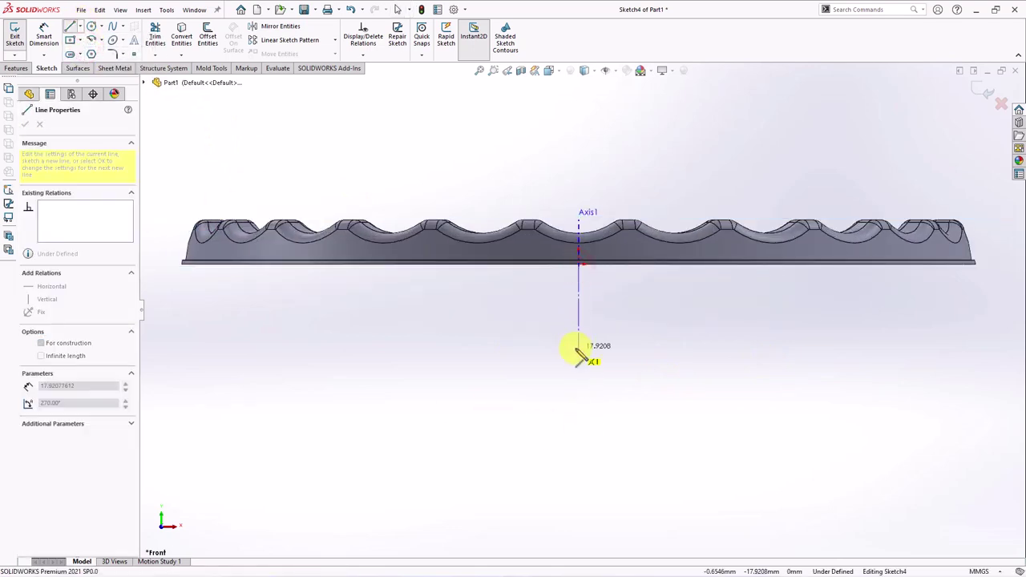
pyautogui.scroll(3, 572, 343)
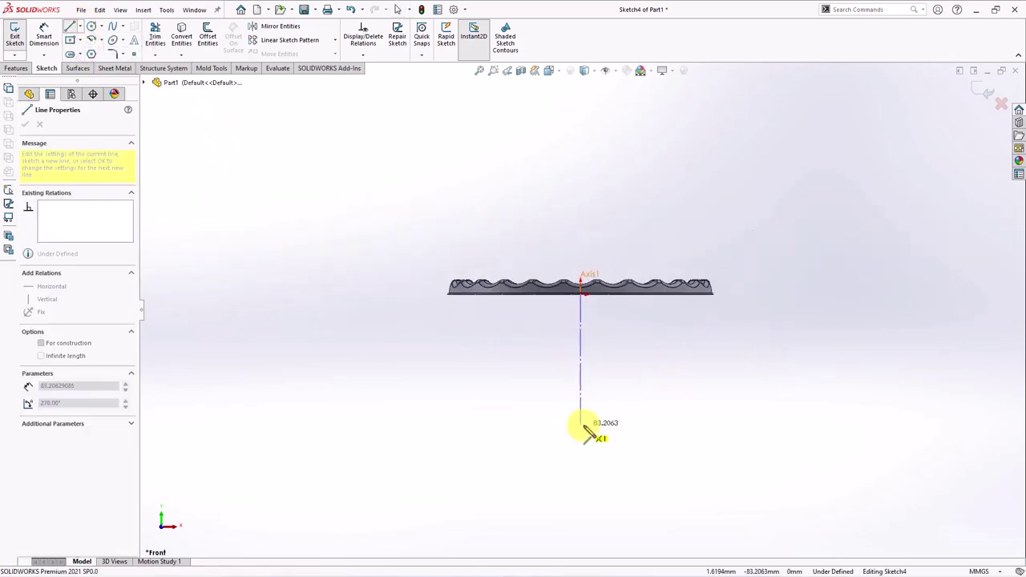
pyautogui.click(581, 420)
pyautogui.rightClick(582, 419)
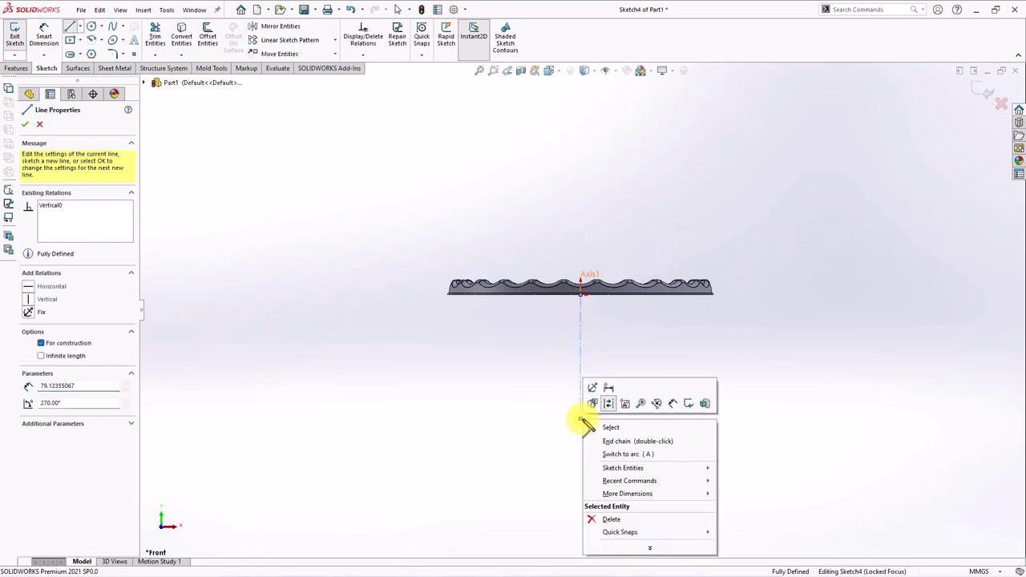
pyautogui.click(600, 425)
pyautogui.scroll(-3, 749, 308)
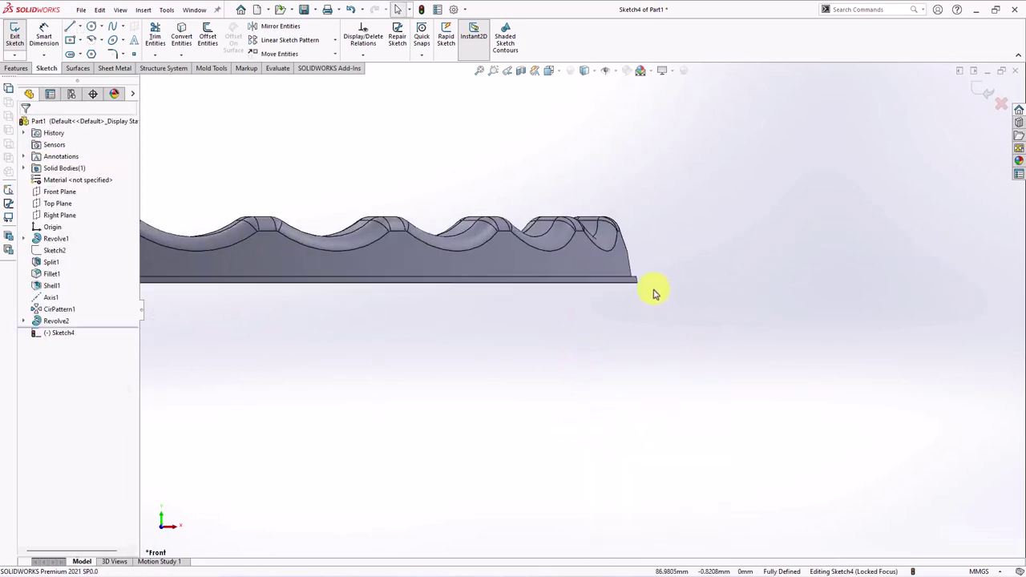
# Switch the display to wireframe and project the cradle ring's edge into the sketch with Convert Entities
pyautogui.click(584, 70)
pyautogui.click(583, 150)
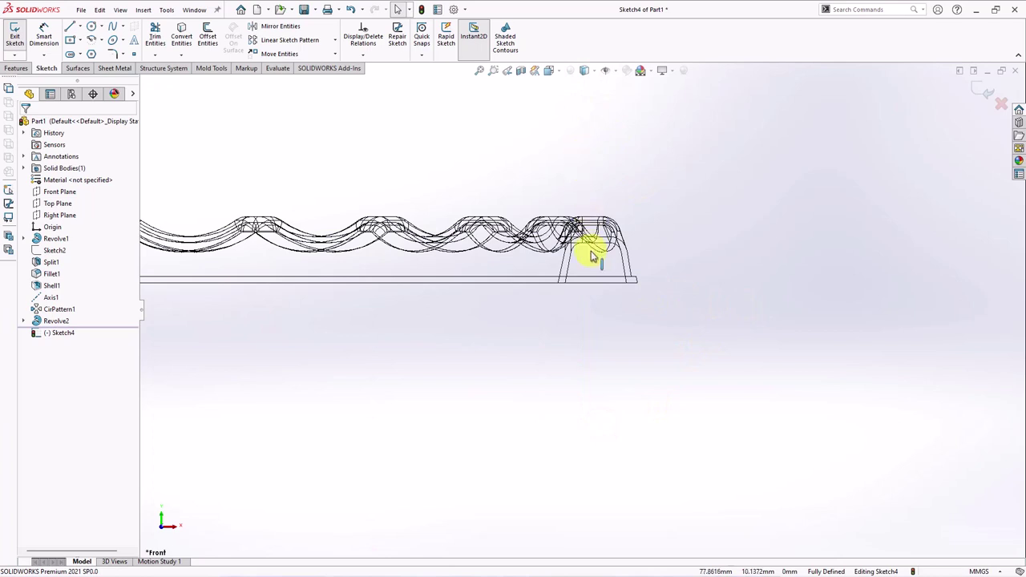
pyautogui.click(567, 269)
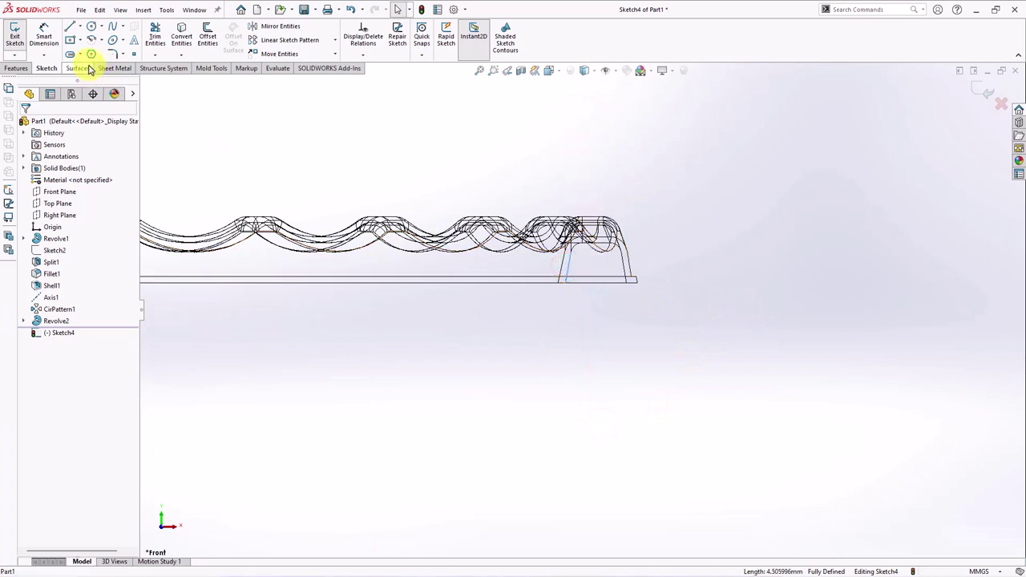
pyautogui.click(184, 38)
pyautogui.click(569, 259)
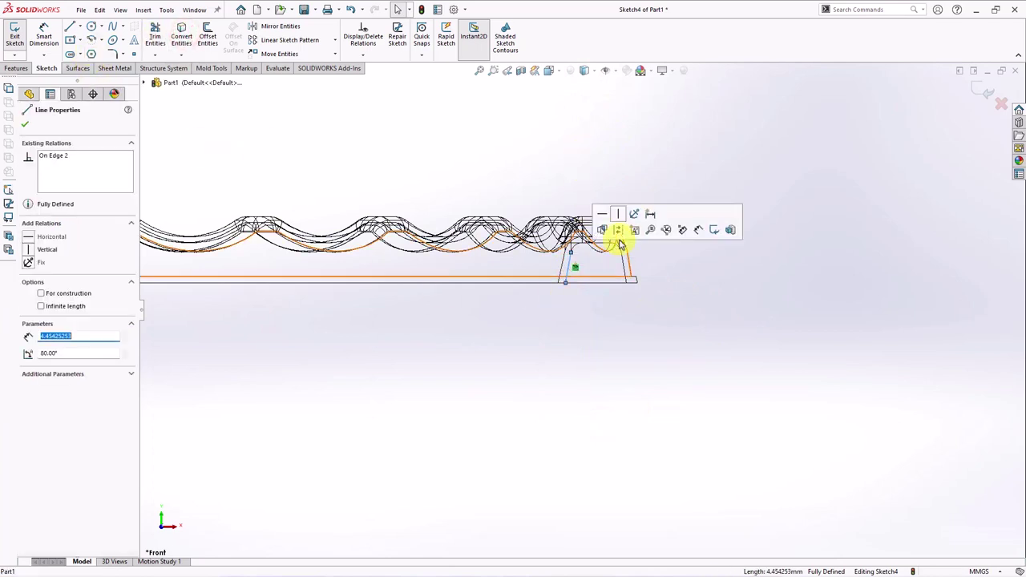
pyautogui.press('Escape')
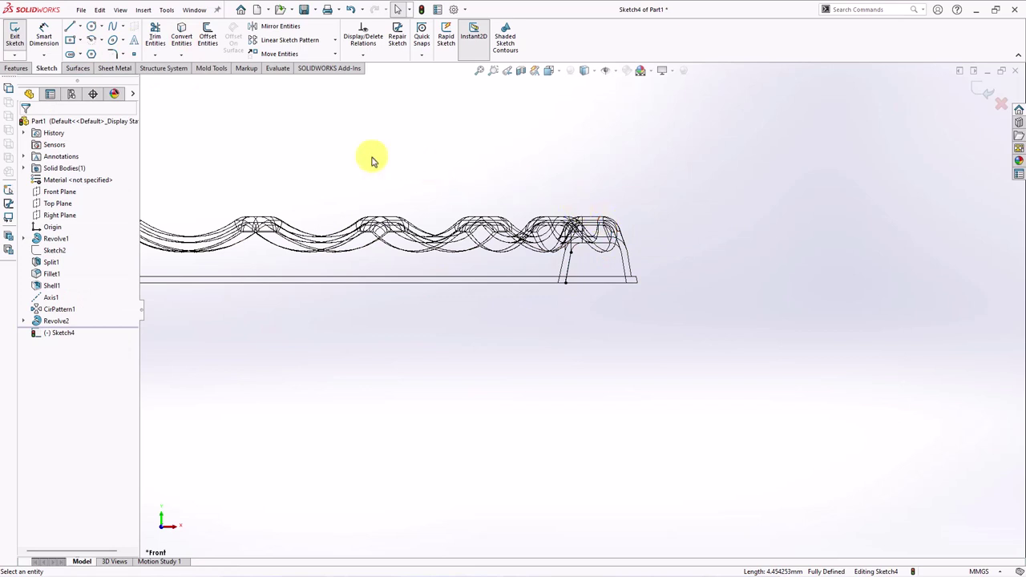
pyautogui.click(102, 41)
# Sketch two connected three-point arcs forming the bowl wall from the rim toward the axis
pyautogui.click(112, 77)
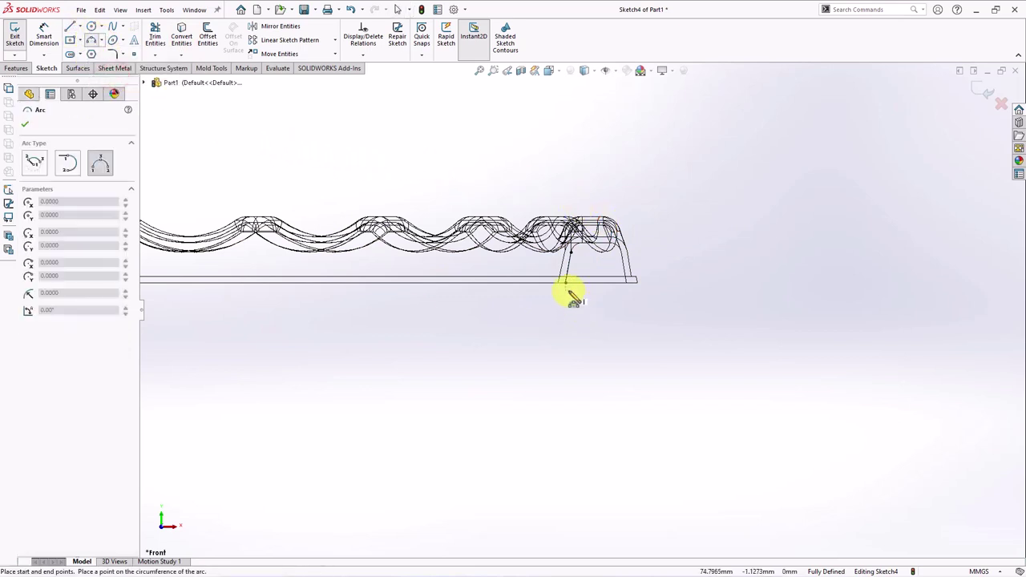
pyautogui.scroll(3, 565, 286)
pyautogui.scroll(-3, 561, 381)
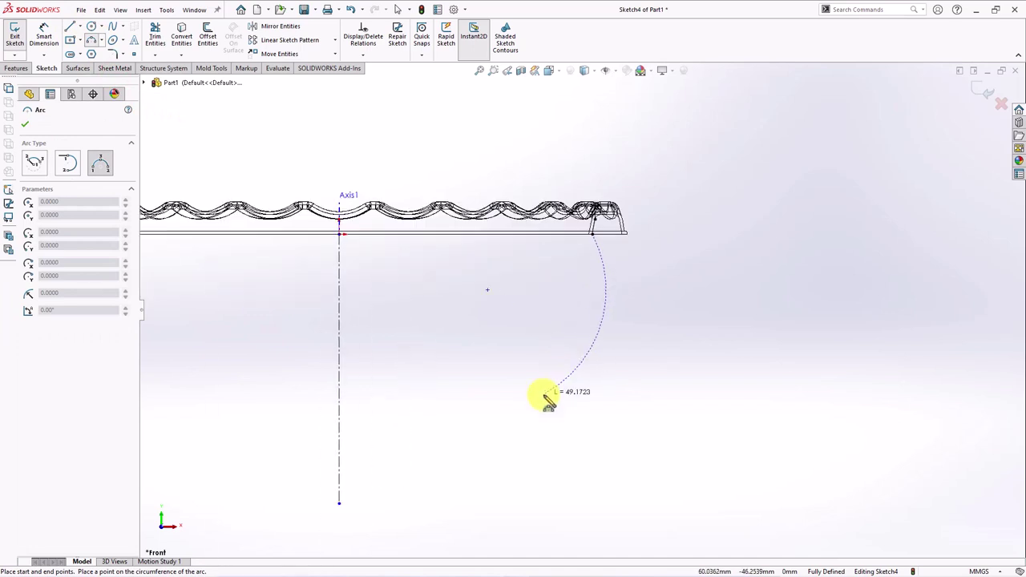
pyautogui.click(546, 400)
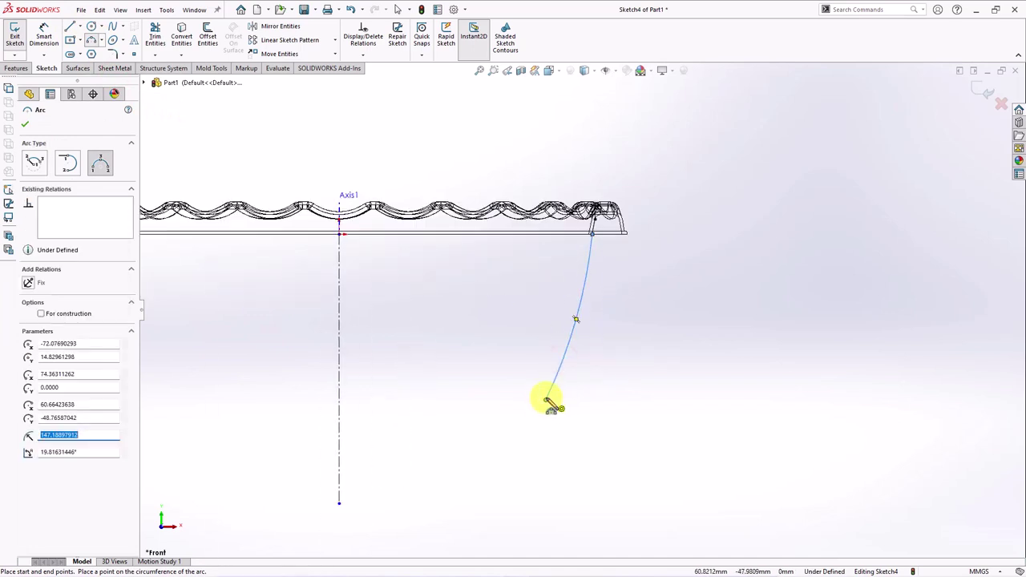
pyautogui.click(546, 399)
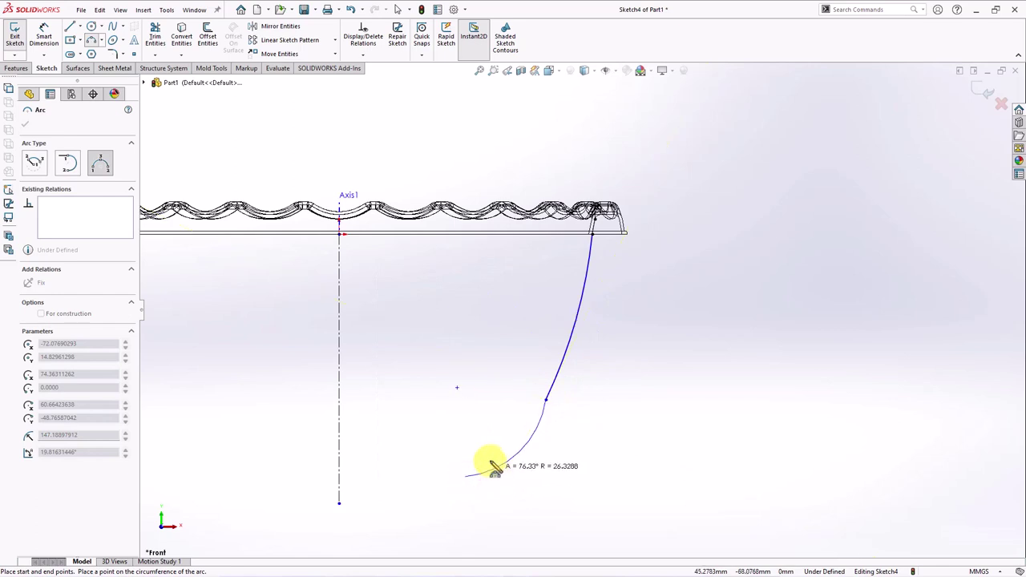
pyautogui.click(465, 475)
pyautogui.scroll(-2, 471, 476)
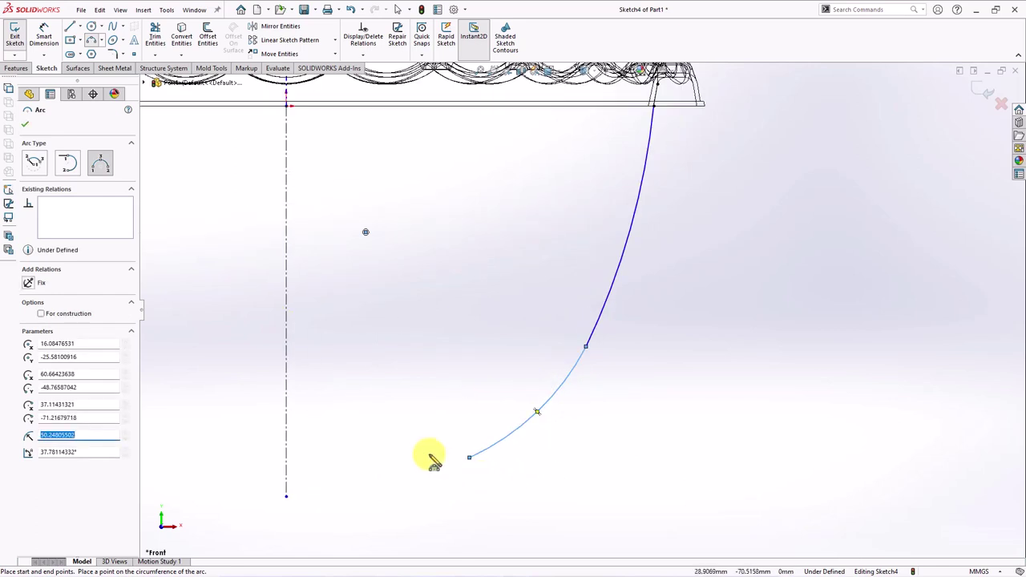
# Draw a short angled segment and a flat base to the centerline, then shorten the centerline to the base
pyautogui.click(70, 28)
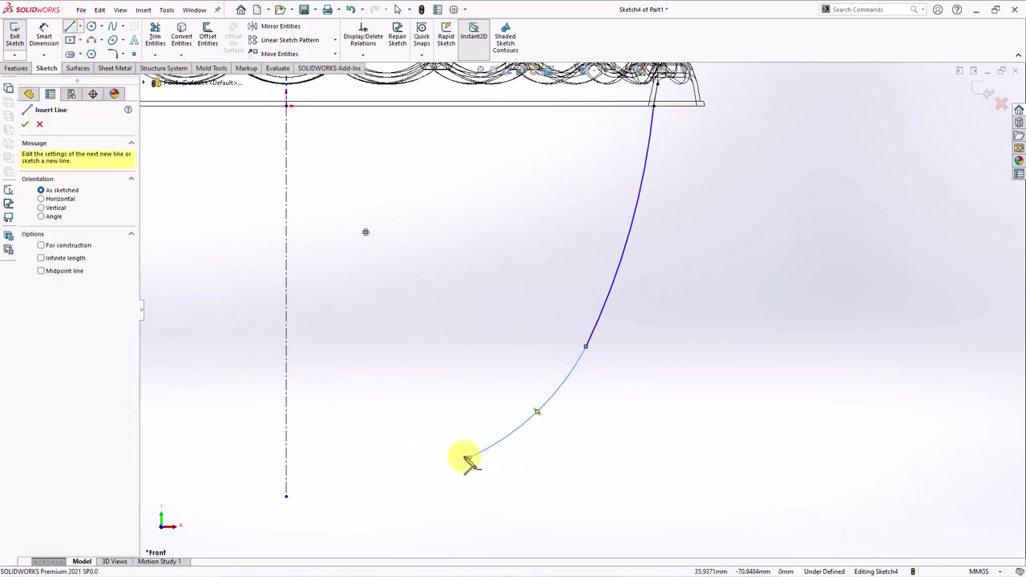
pyautogui.click(470, 459)
pyautogui.click(432, 443)
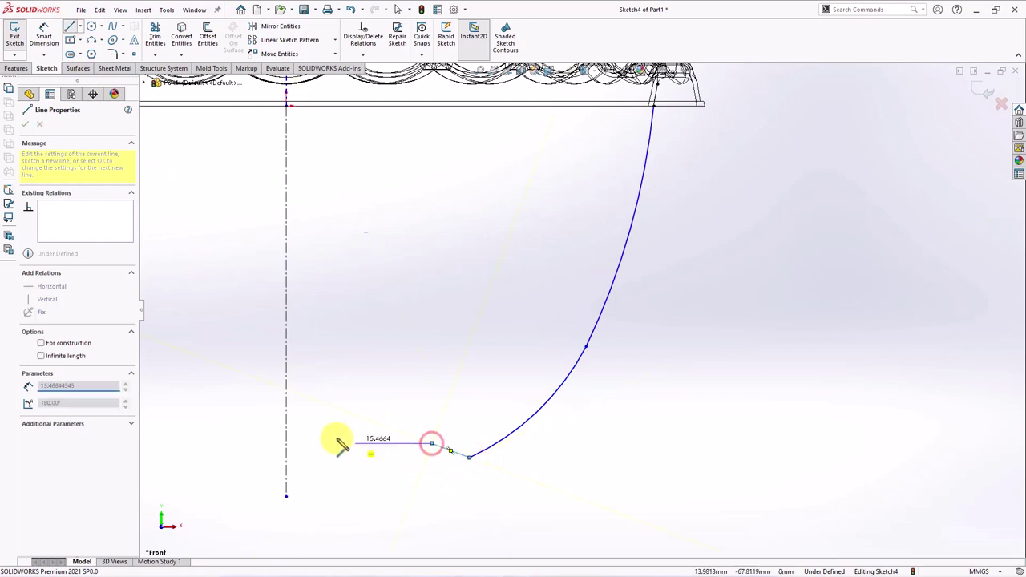
pyautogui.click(287, 443)
pyautogui.press('Escape')
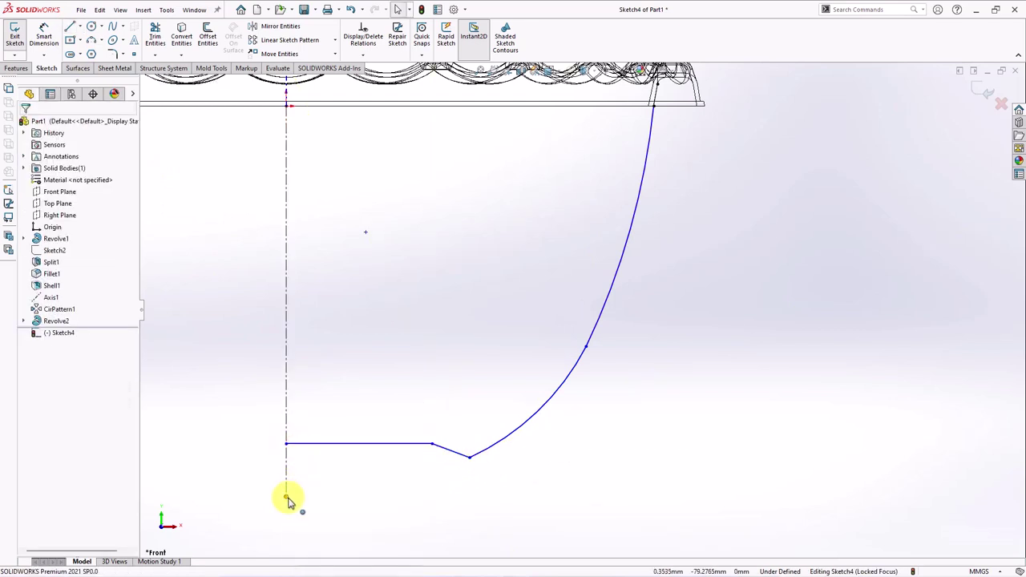
pyautogui.moveTo(286, 496); pyautogui.dragTo(287, 444)
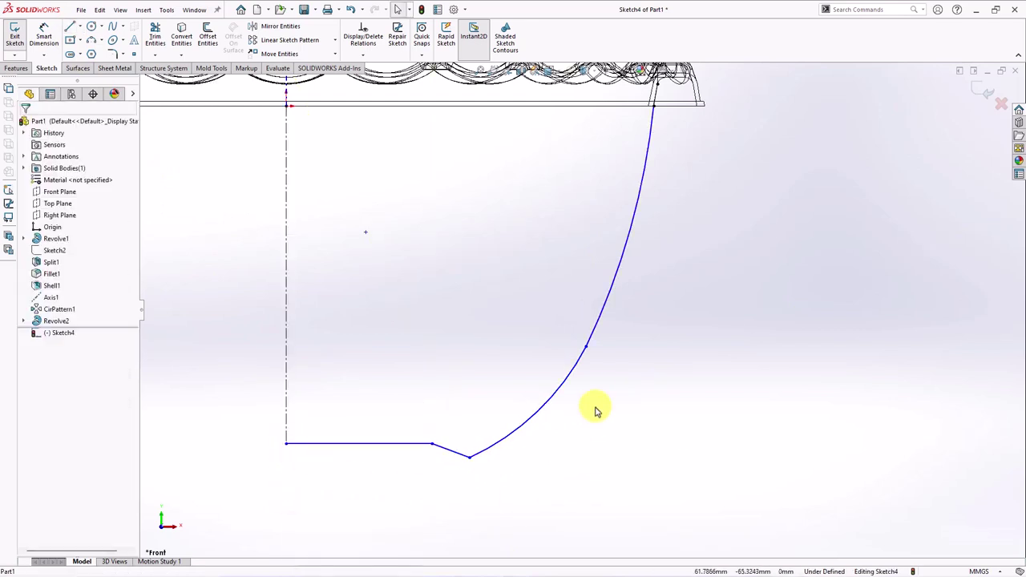
# Make the lower and upper arcs tangent to each other
pyautogui.click(583, 362)
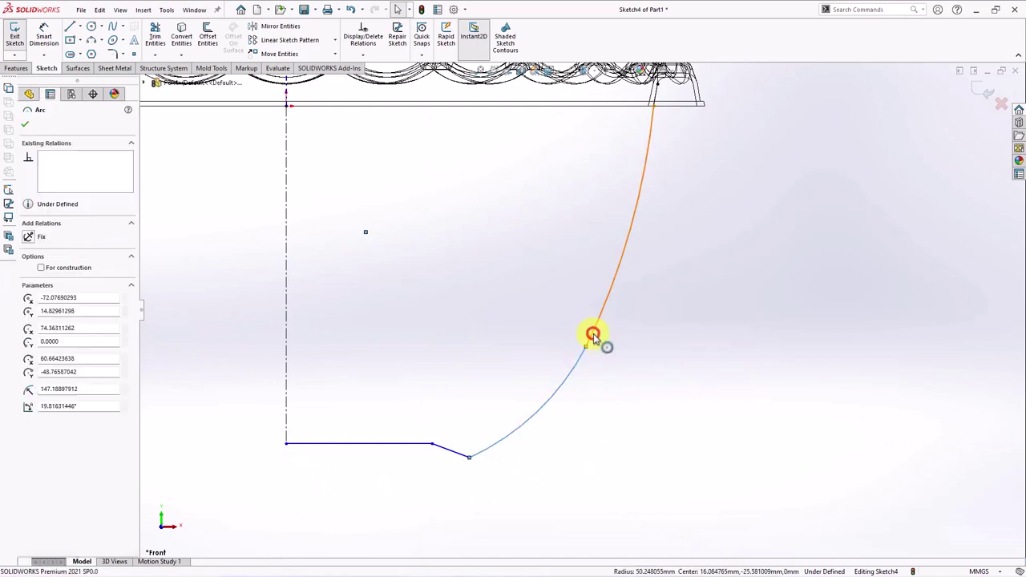
pyautogui.keyDown('ctrl'); pyautogui.click(594, 335); pyautogui.keyUp('ctrl')
pyautogui.click(640, 286)
pyautogui.click(633, 360)
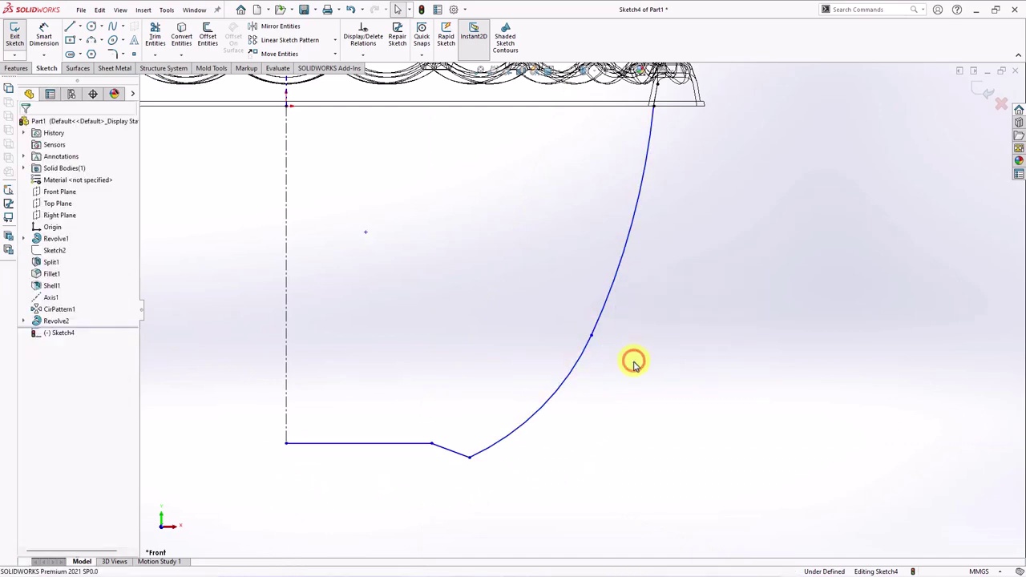
pyautogui.scroll(2, 633, 364)
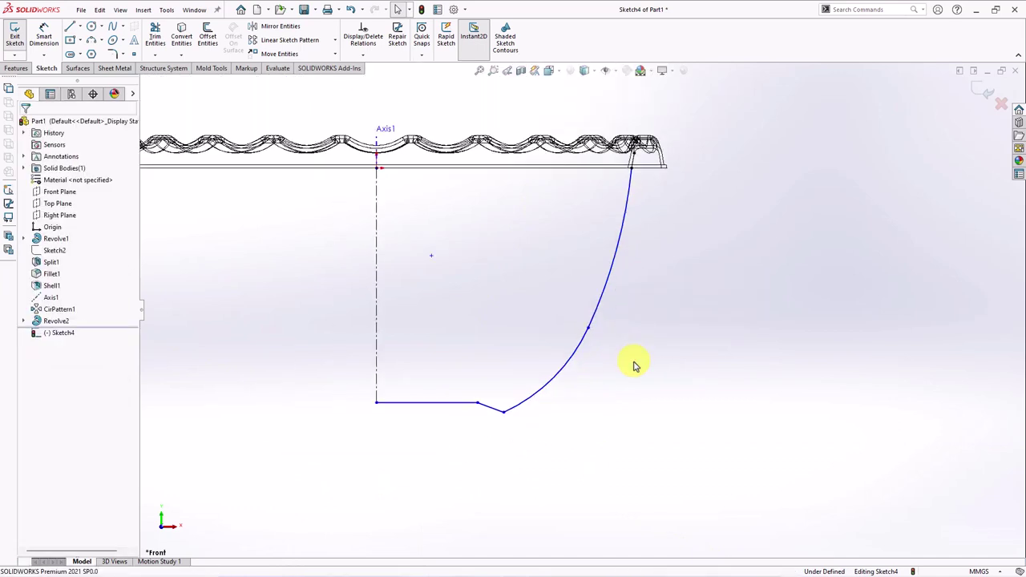
# Dimension the base angle to 20° and the lower arc radius to R40
pyautogui.click(44, 38)
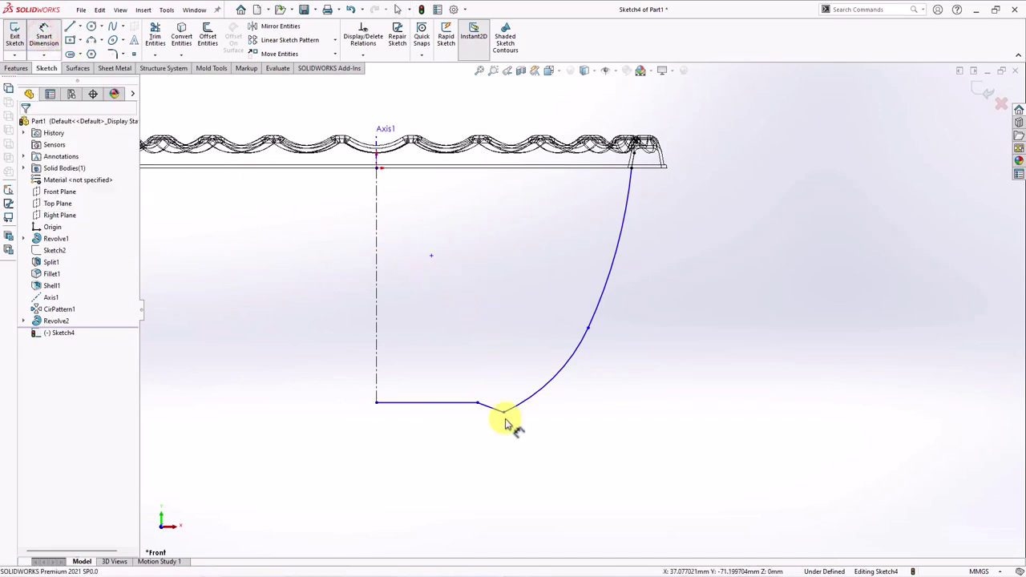
pyautogui.scroll(-2, 505, 423)
pyautogui.click(499, 394)
pyautogui.click(448, 383)
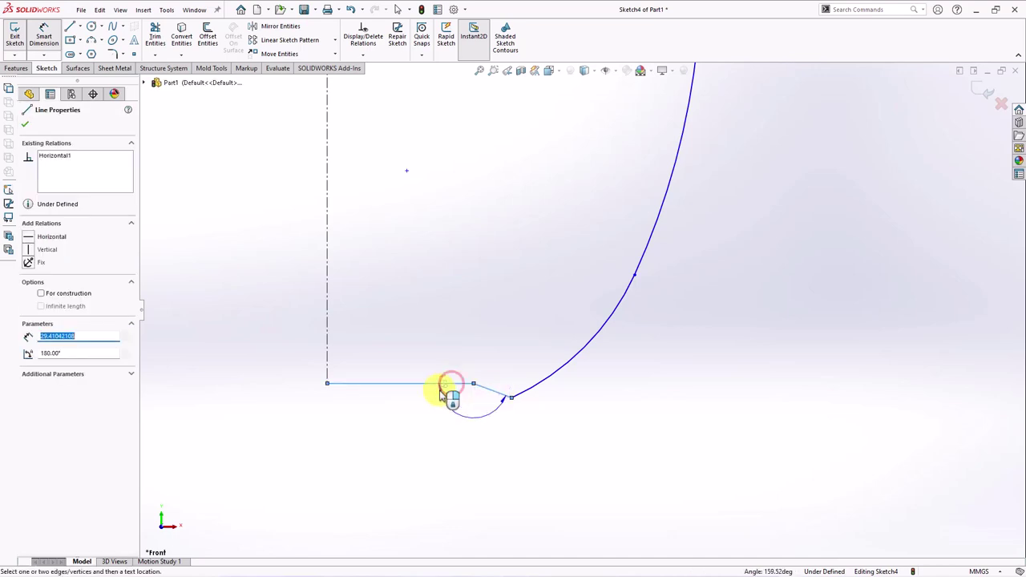
pyautogui.click(387, 369)
pyautogui.write('20')
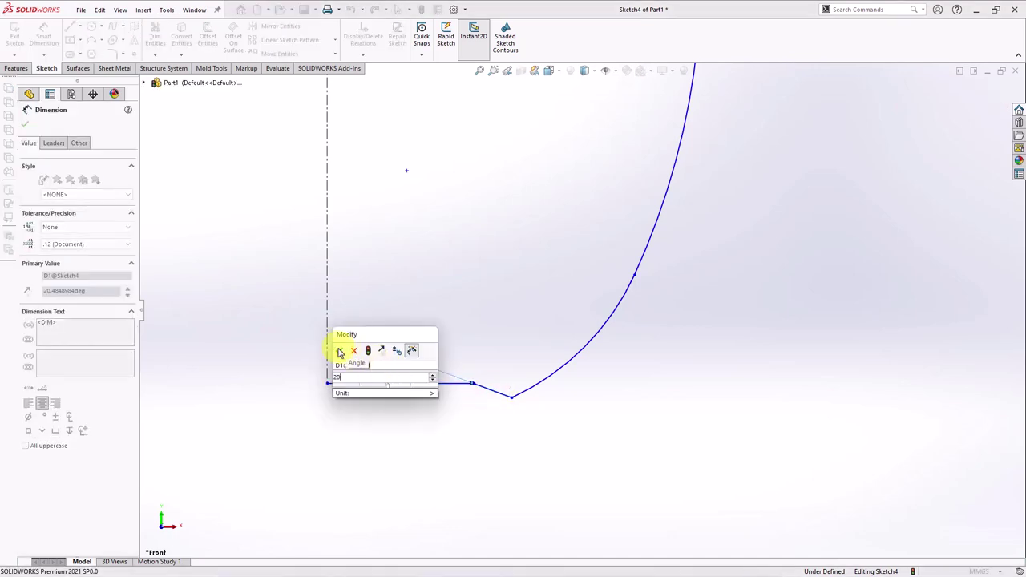
pyautogui.click(340, 352)
pyautogui.click(495, 328)
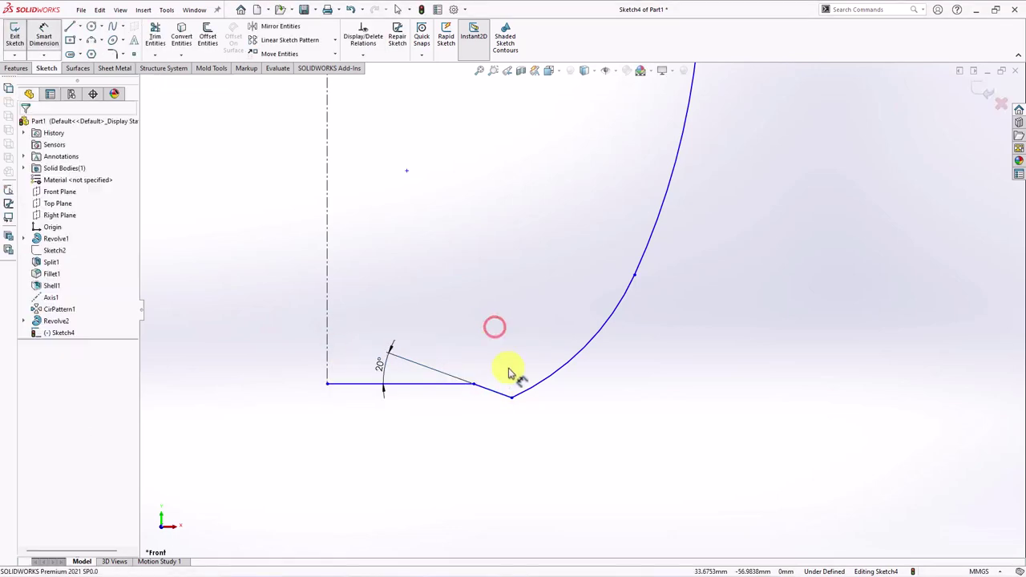
pyautogui.click(592, 367)
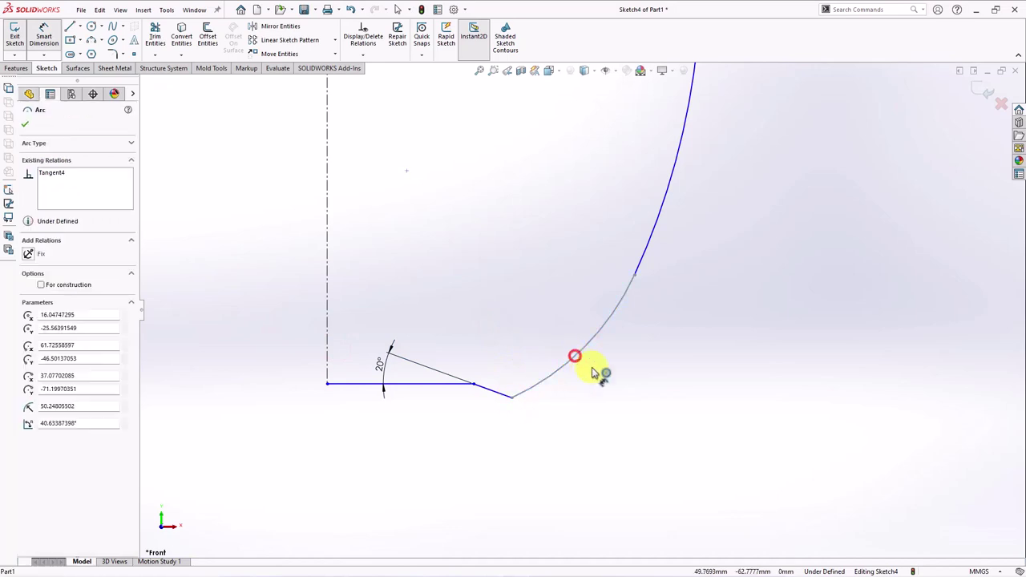
pyautogui.click(620, 387)
pyautogui.write('40')
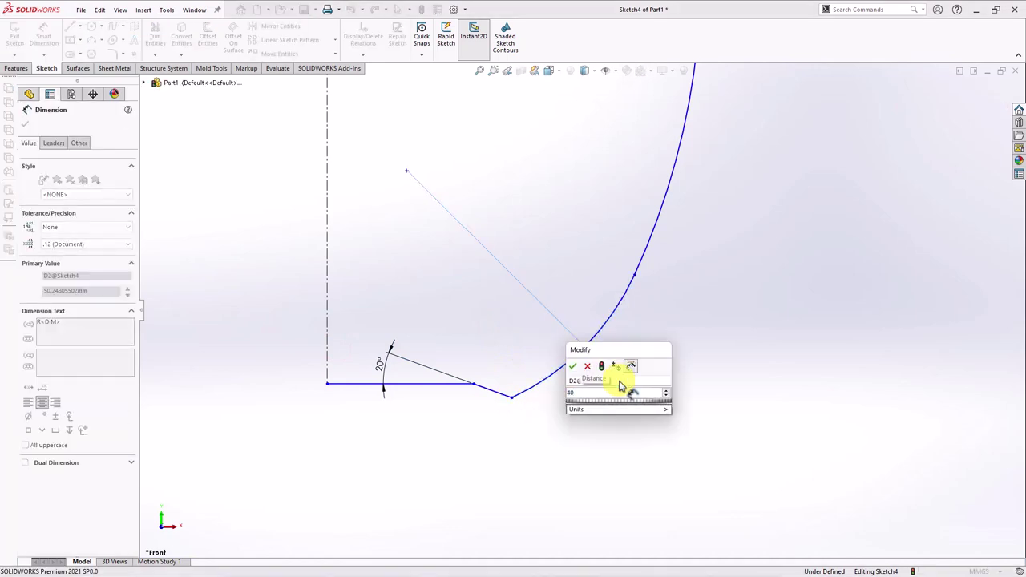
pyautogui.click(572, 367)
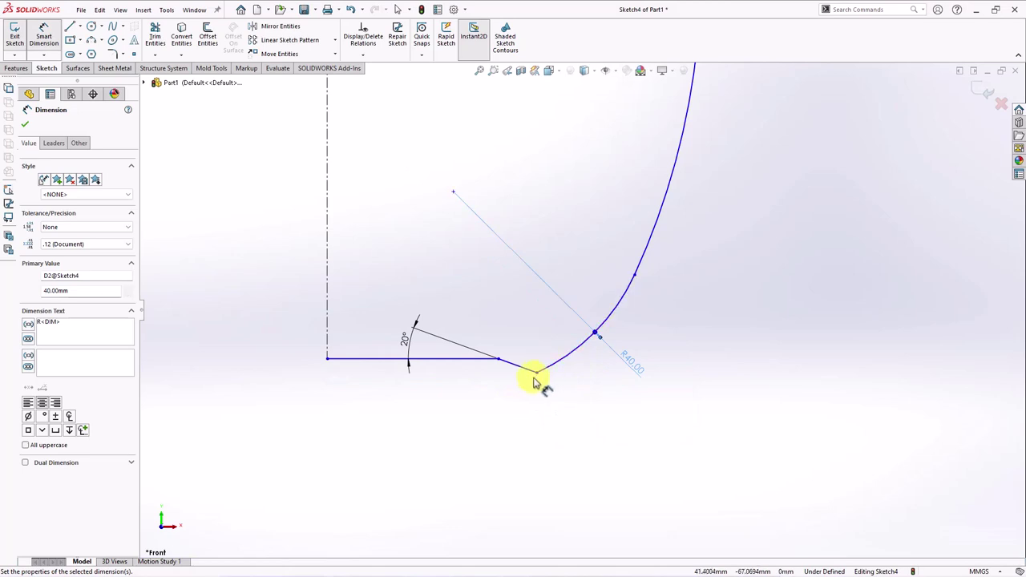
# Set the profile's overall height to 62 mm
pyautogui.click(534, 382)
pyautogui.scroll(5, 537, 389)
pyautogui.scroll(-3, 657, 195)
pyautogui.scroll(-2, 653, 200)
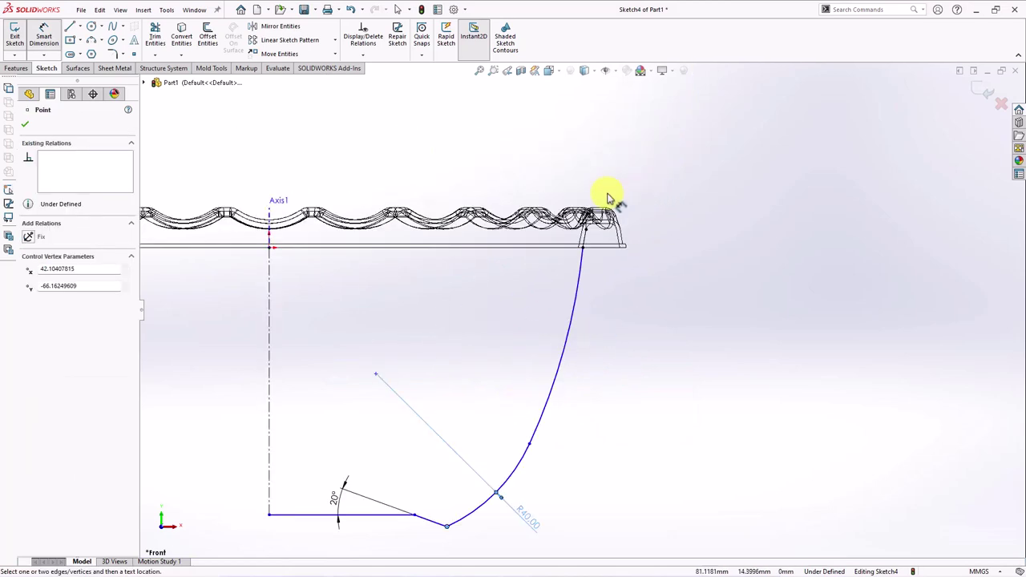
pyautogui.click(605, 211)
pyautogui.click(657, 389)
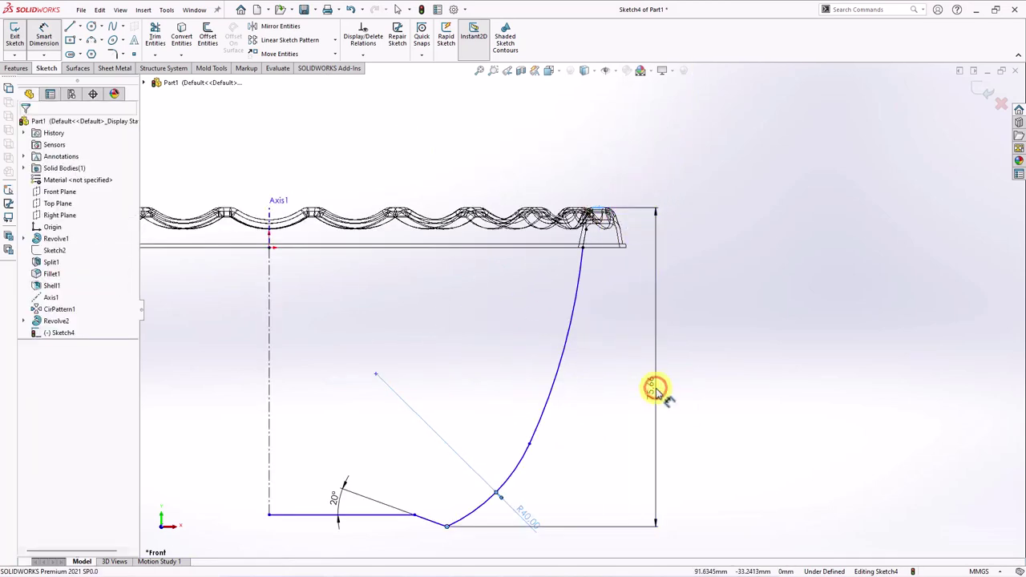
pyautogui.write('62')
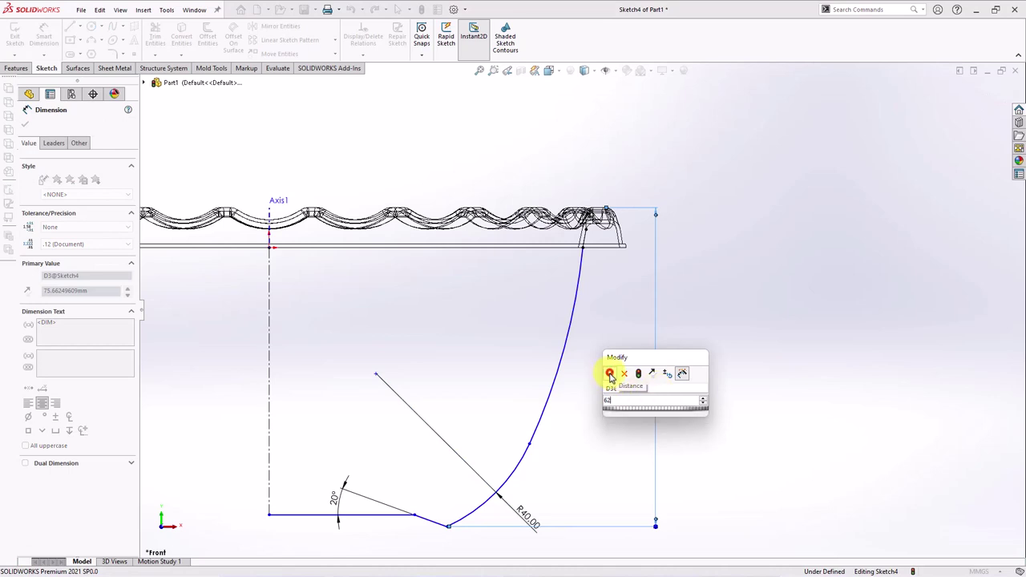
pyautogui.click(609, 373)
pyautogui.click(580, 418)
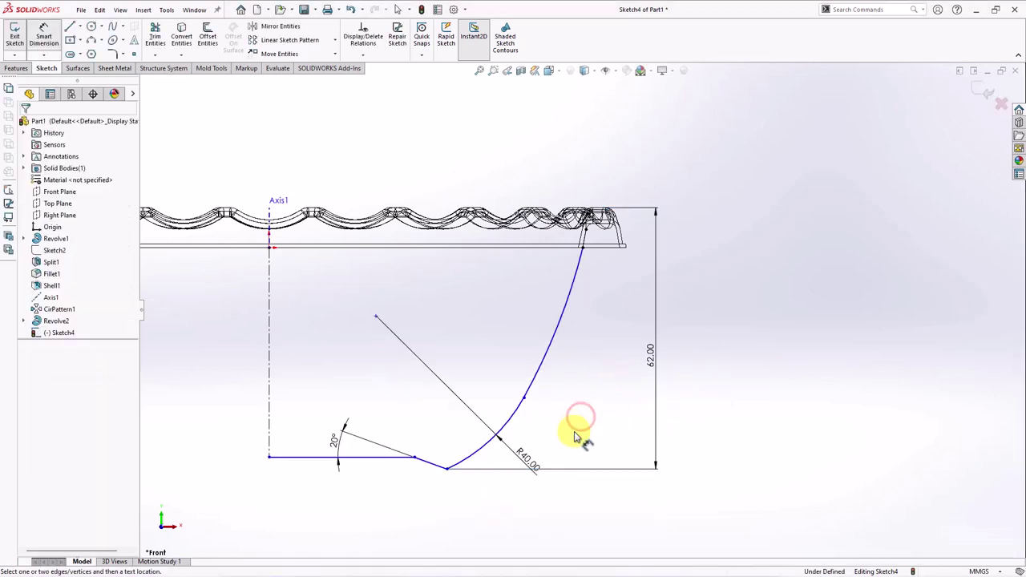
# Dimension the lower arc end 93 mm and the arcs' junction 135 mm from the centerline
pyautogui.click(451, 473)
pyautogui.click(270, 435)
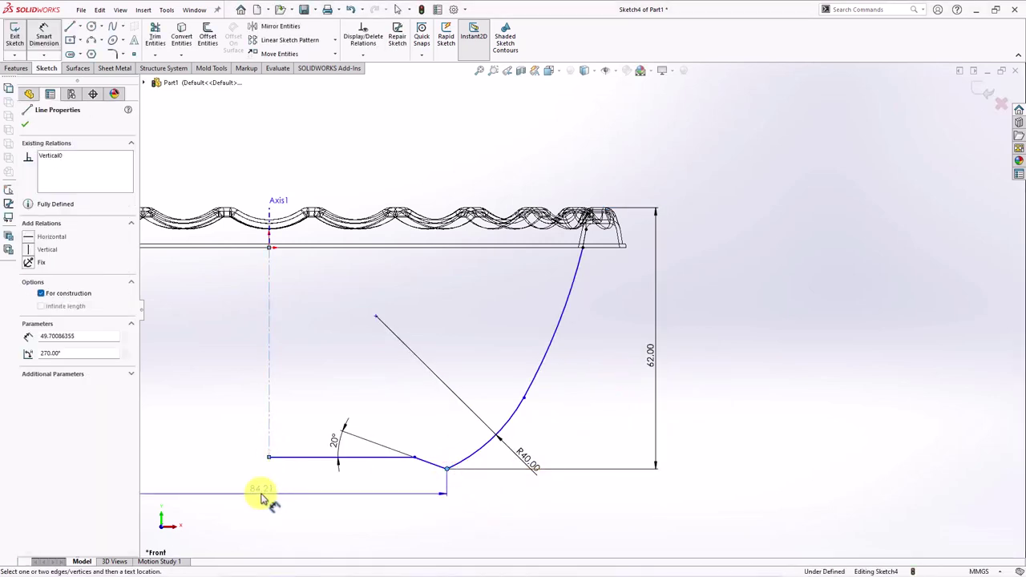
pyautogui.click(262, 494)
pyautogui.write('93')
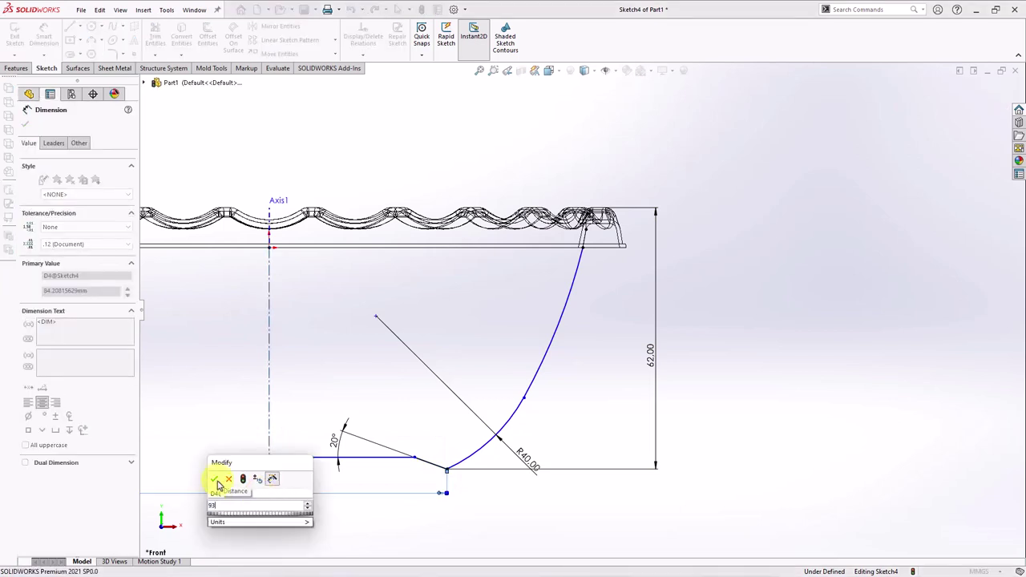
pyautogui.click(216, 479)
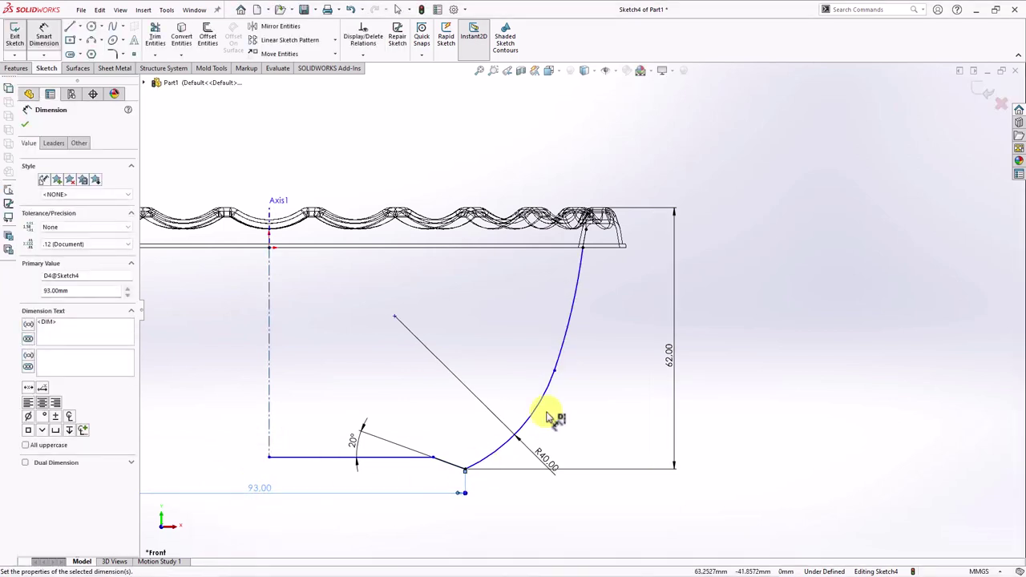
pyautogui.click(557, 375)
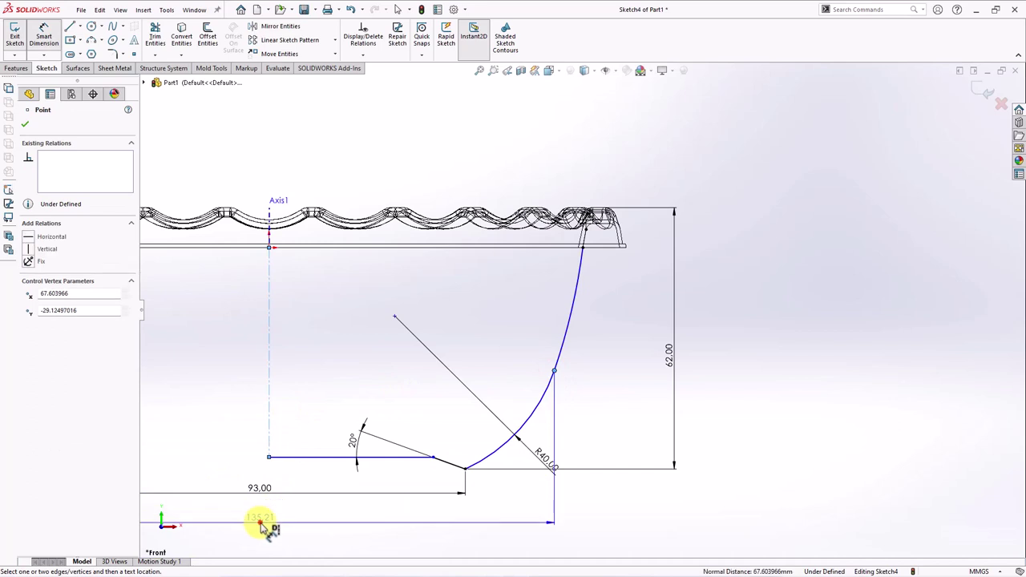
pyautogui.click(272, 524)
pyautogui.write('135')
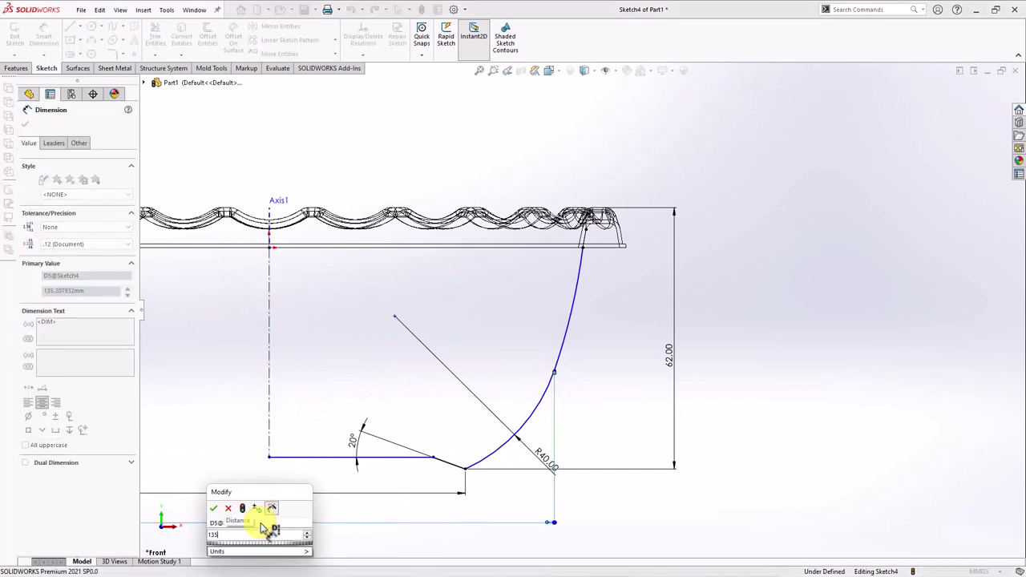
pyautogui.click(215, 509)
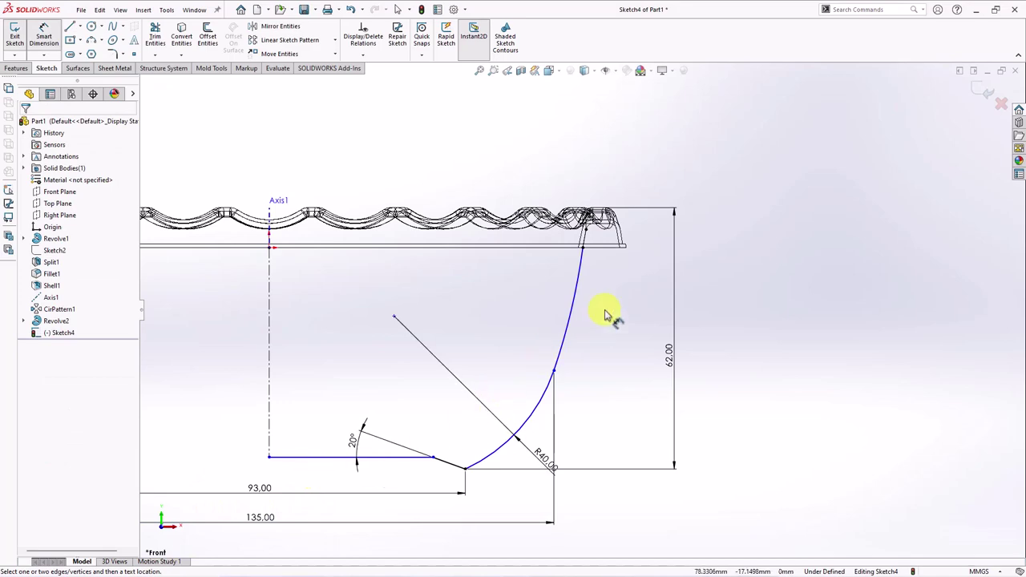
# Make the upper arc tangent to the rim line
pyautogui.scroll(-3, 597, 268)
pyautogui.rightClick(410, 301)
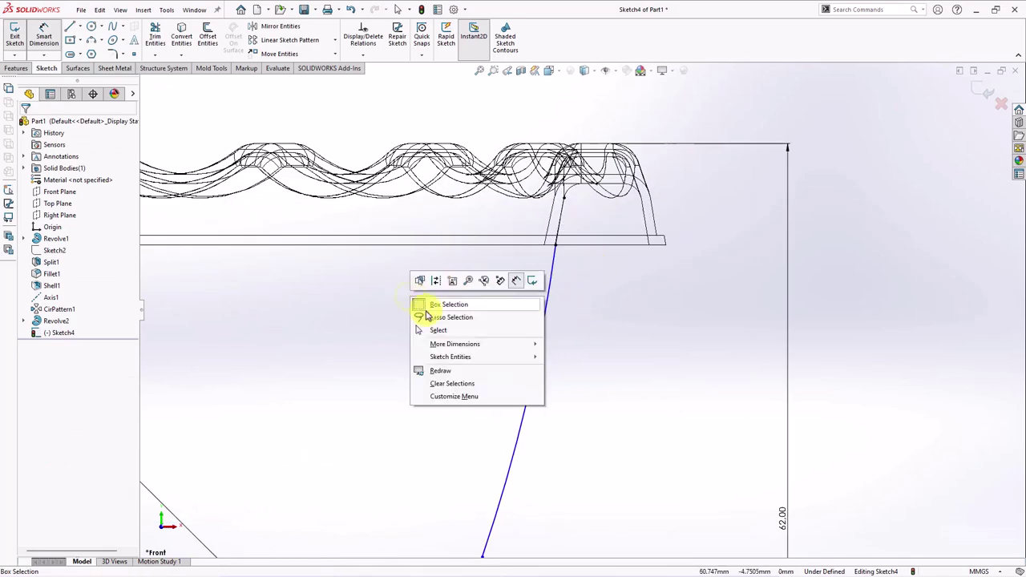
pyautogui.click(433, 329)
pyautogui.click(554, 261)
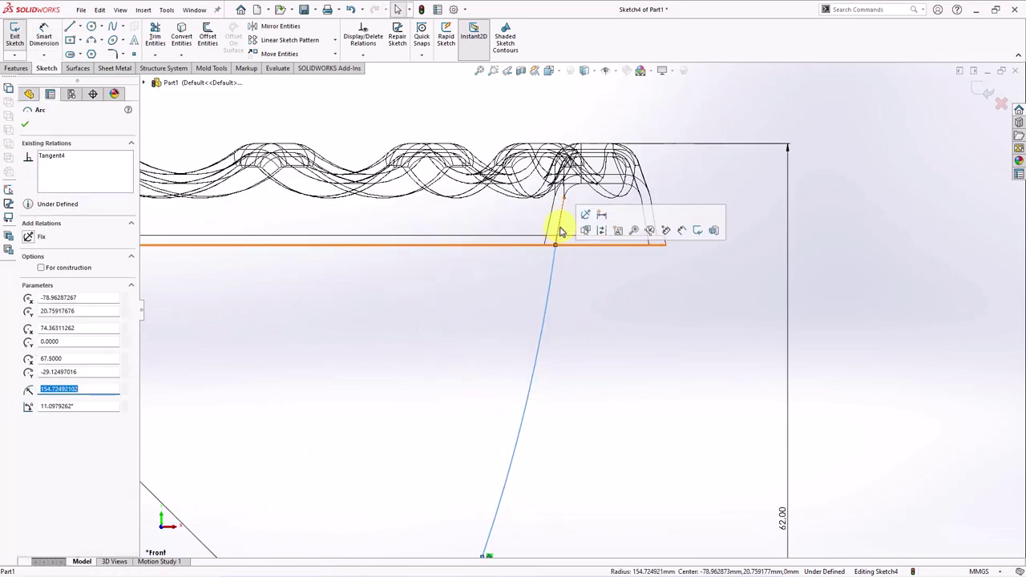
pyautogui.keyDown('ctrl'); pyautogui.click(561, 227); pyautogui.keyUp('ctrl')
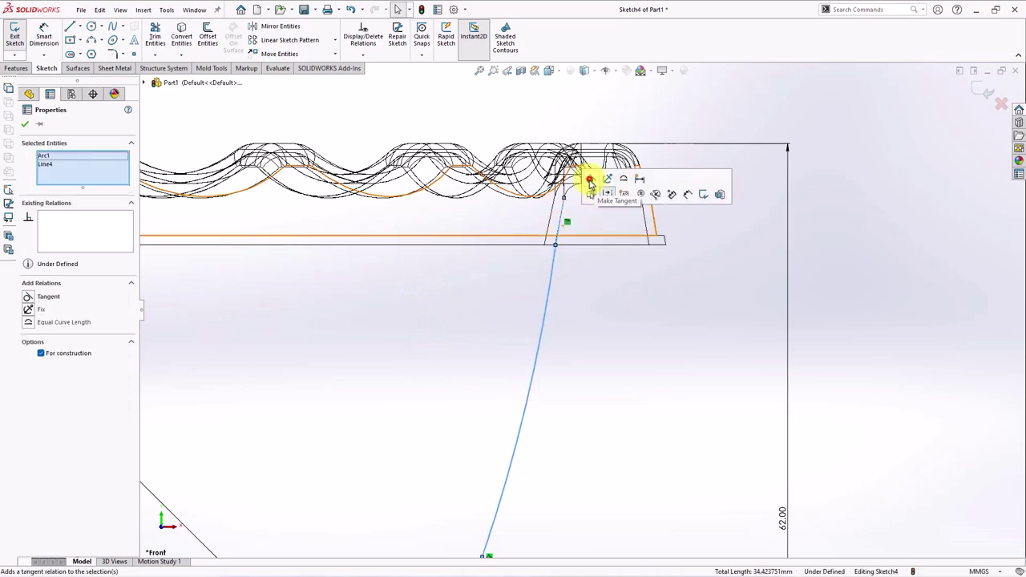
pyautogui.click(590, 182)
pyautogui.press('Escape')
pyautogui.scroll(2, 602, 300)
pyautogui.scroll(2, 561, 301)
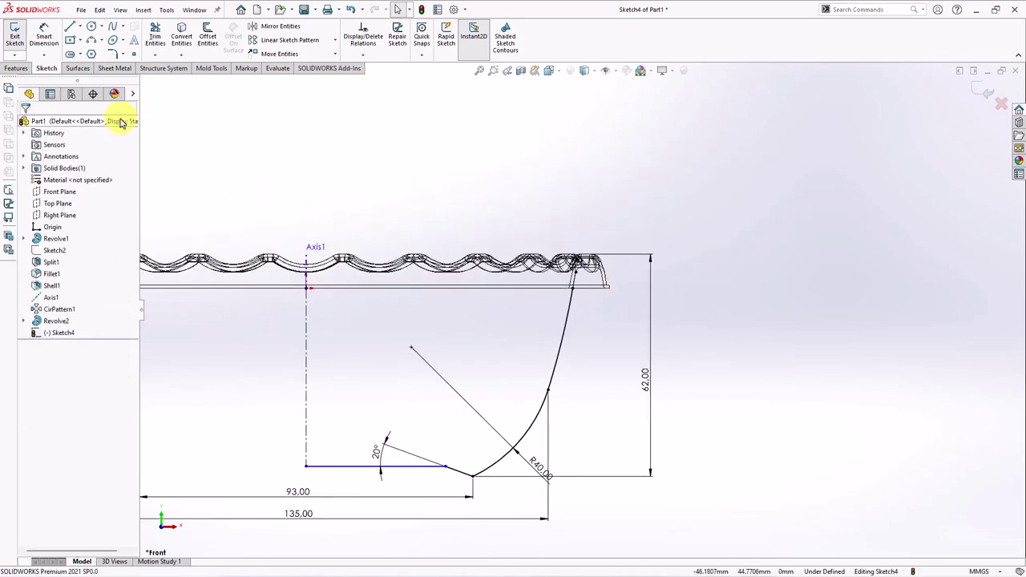
# Dimension the flat base end to the centerline as 81.50
pyautogui.click(44, 37)
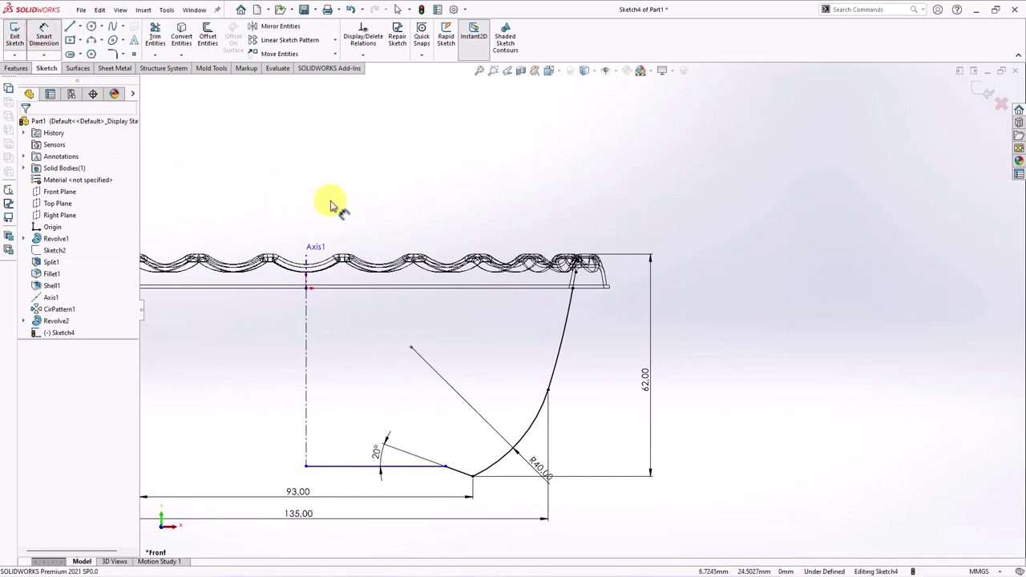
pyautogui.scroll(-2, 417, 491)
pyautogui.click(465, 441)
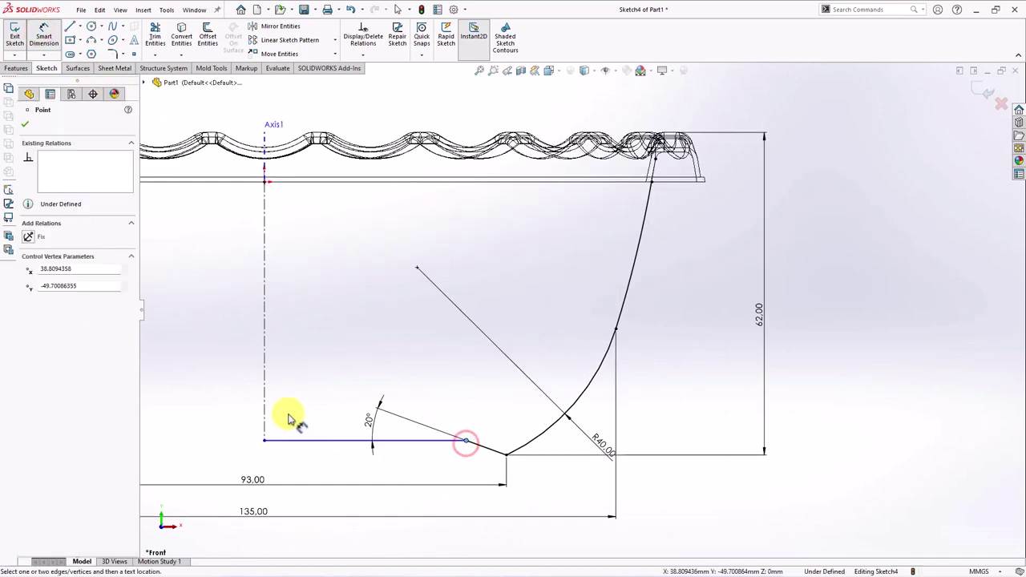
pyautogui.click(265, 408)
pyautogui.click(247, 472)
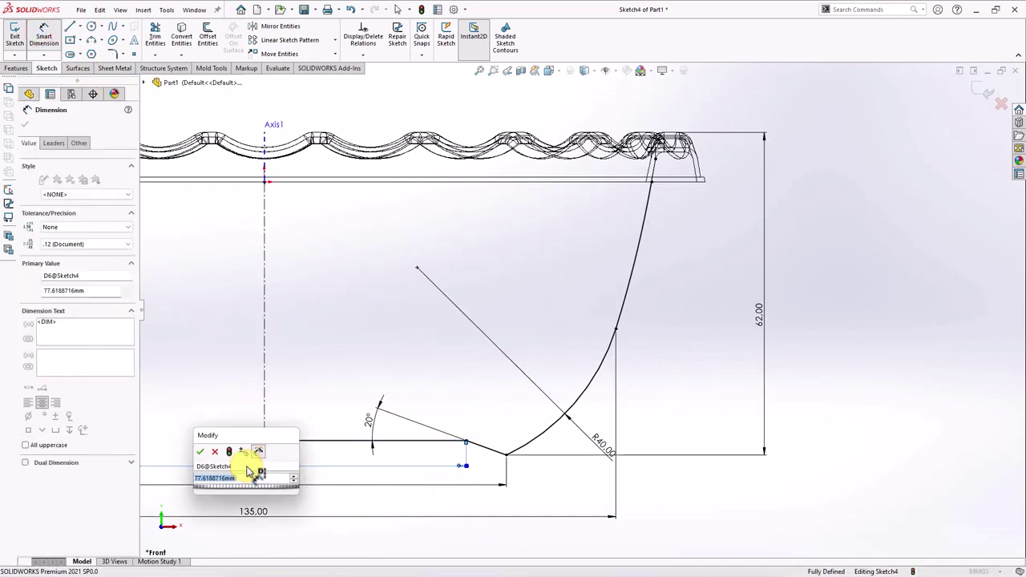
pyautogui.write('81.5')
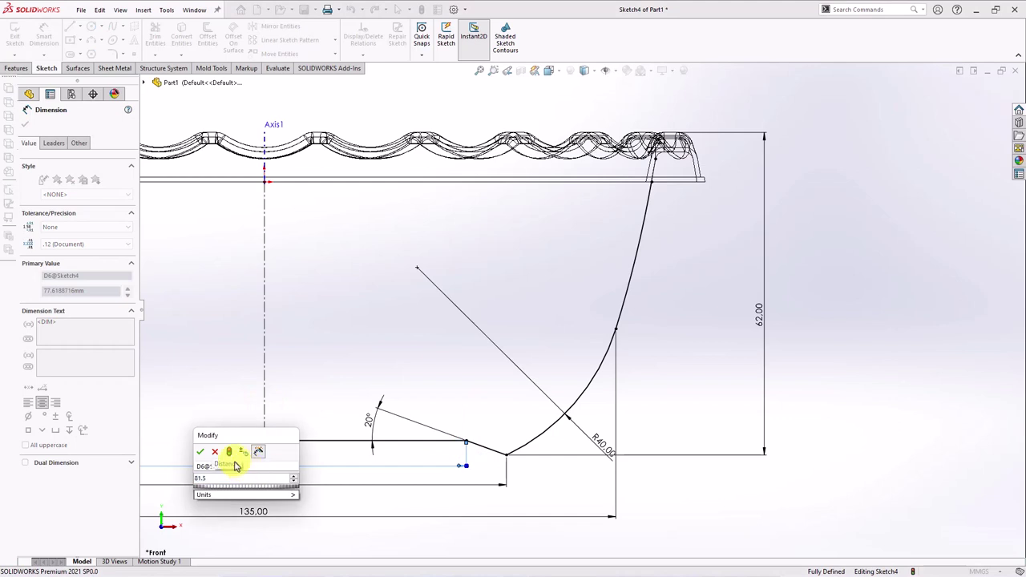
pyautogui.click(205, 455)
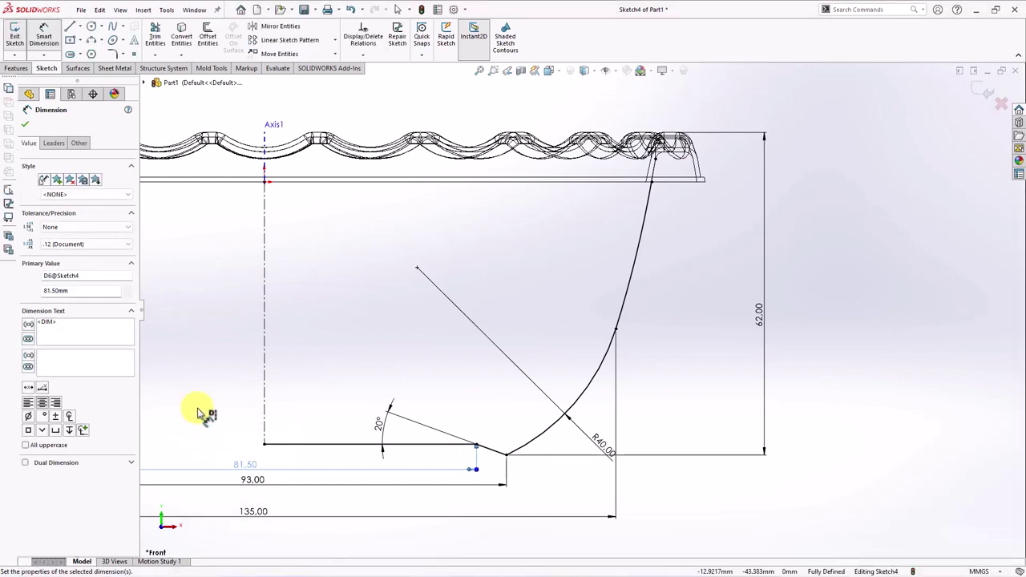
pyautogui.press('Escape')
# Close the top with a horizontal line from the rim to the axis
pyautogui.click(70, 26)
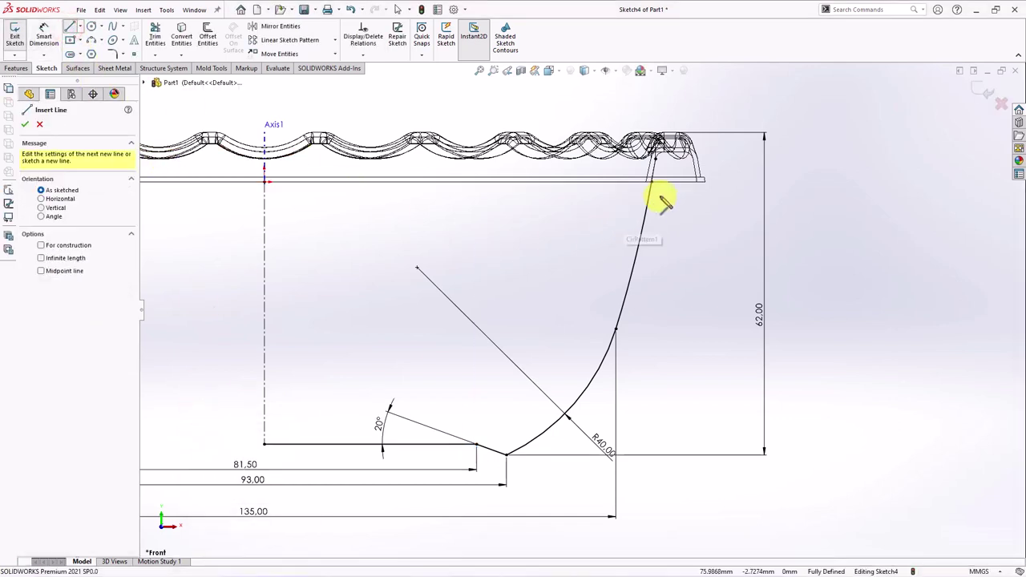
pyautogui.click(651, 182)
pyautogui.click(267, 183)
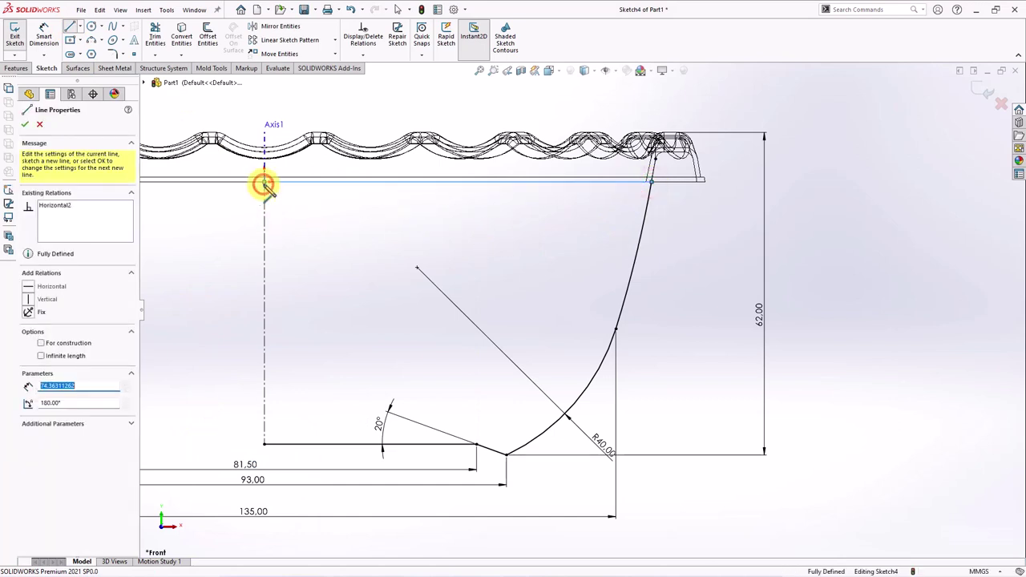
pyautogui.rightClick(267, 184)
pyautogui.click(290, 195)
pyautogui.scroll(3, 328, 224)
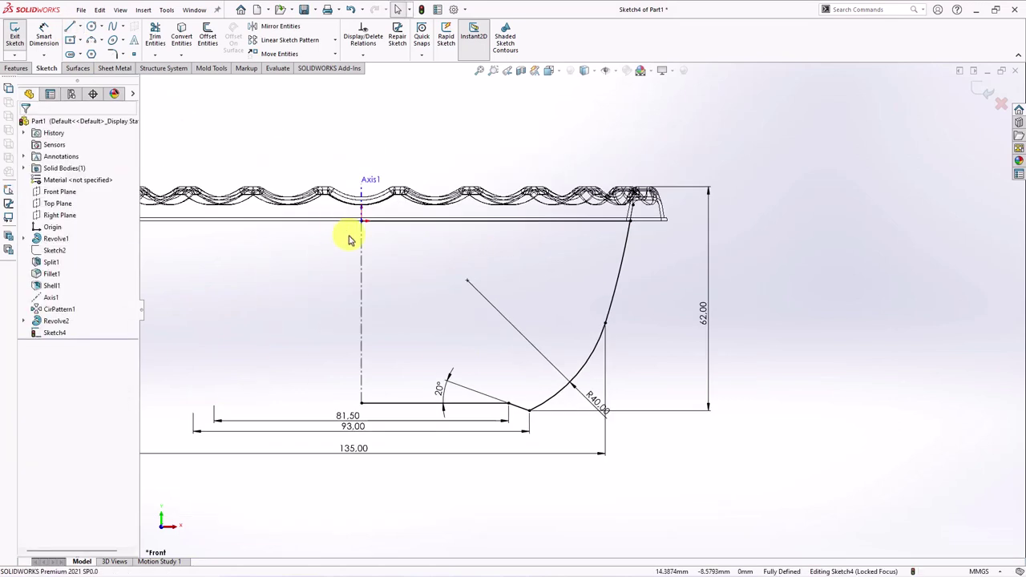
# Revolve the closed Sketch4 profile 360° about the centerline into a solid bowl, shown shaded with edges
pyautogui.click(14, 69)
pyautogui.click(49, 39)
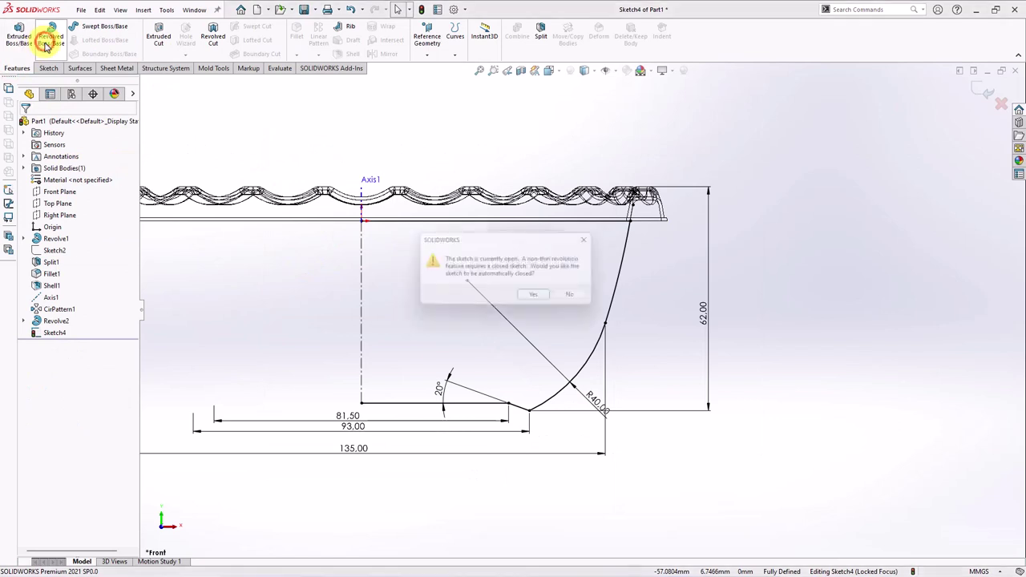
pyautogui.click(536, 299)
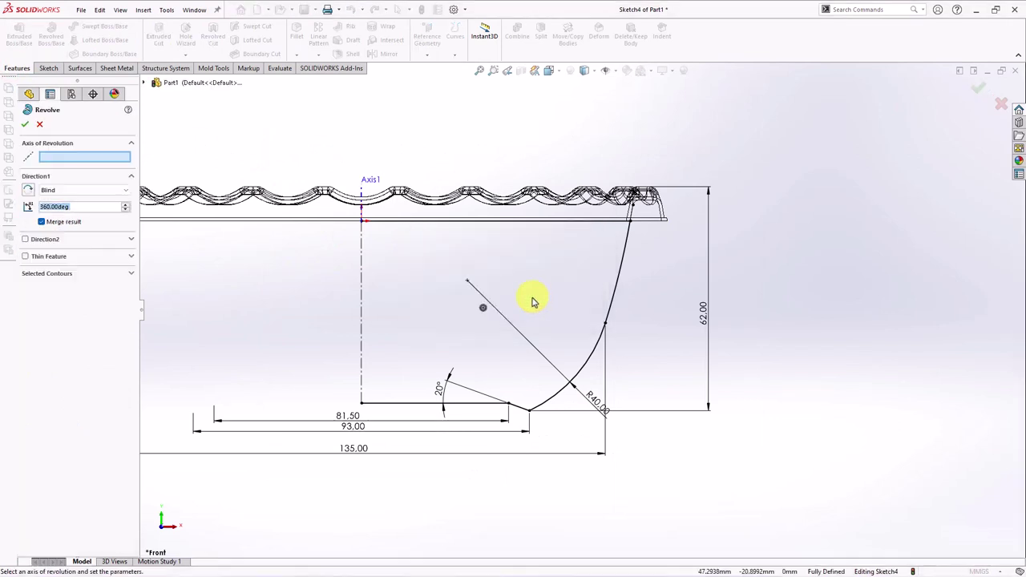
pyautogui.click(363, 295)
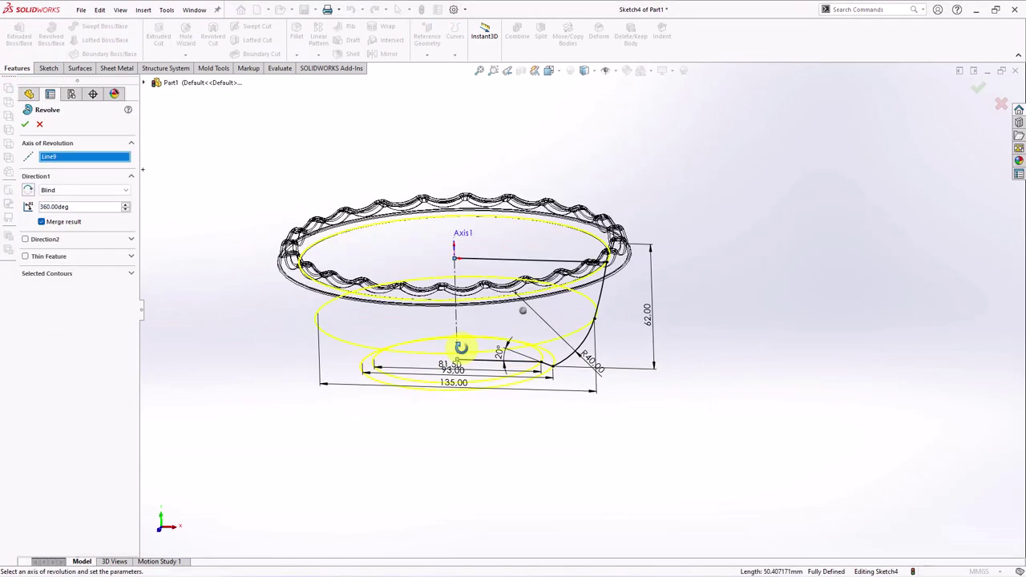
pyautogui.click(585, 71)
pyautogui.click(586, 92)
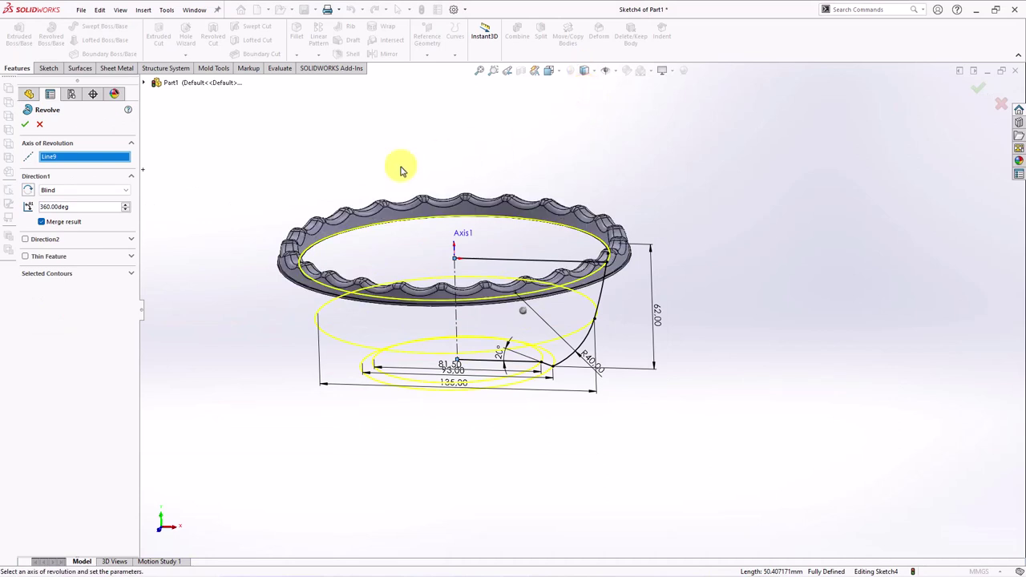
pyautogui.click(24, 125)
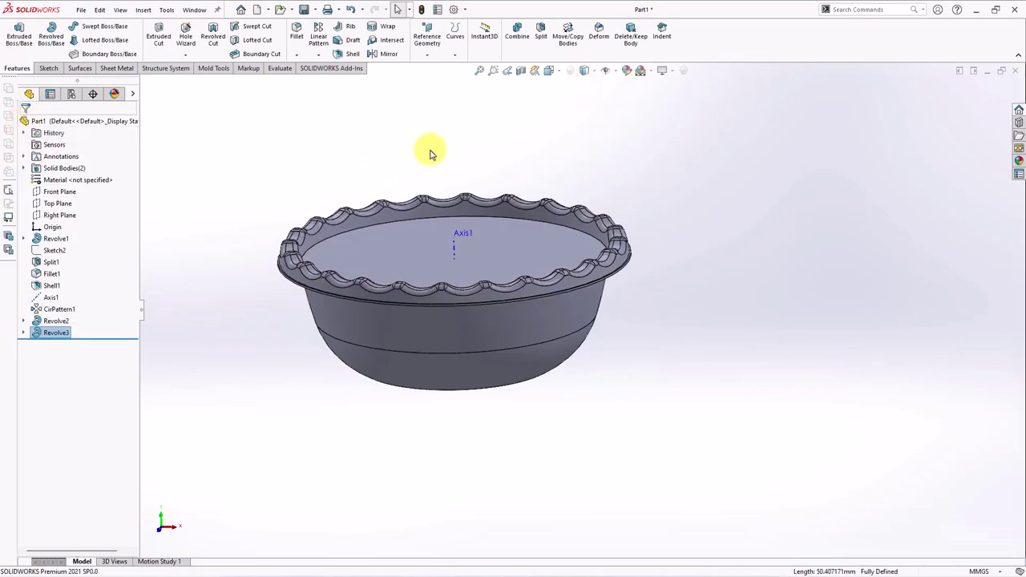
# Show the bowl cut in half with a Section View along the Front Plane
pyautogui.moveTo(430, 152); pyautogui.dragTo(448, 150, button='middle')
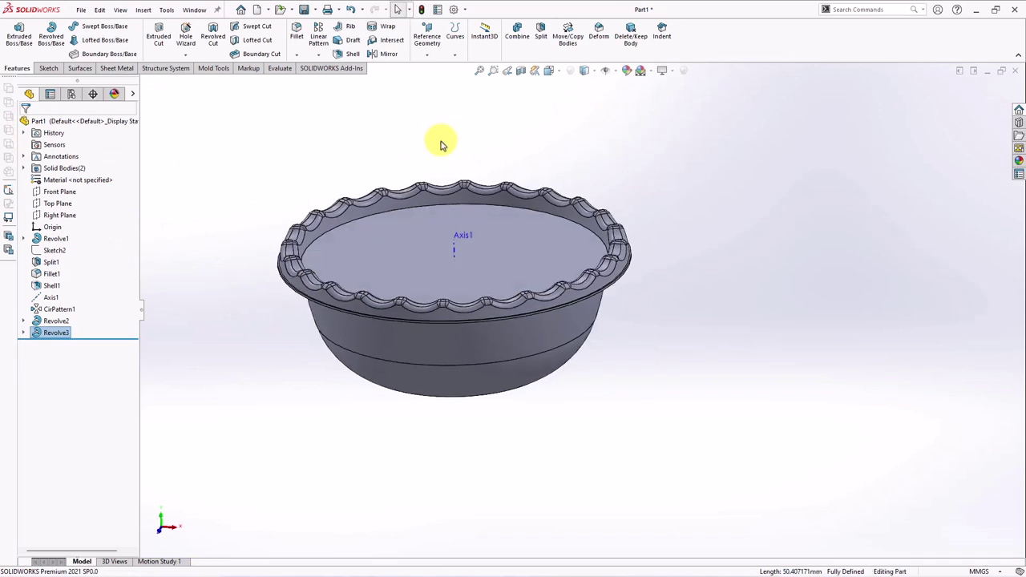
pyautogui.click(521, 71)
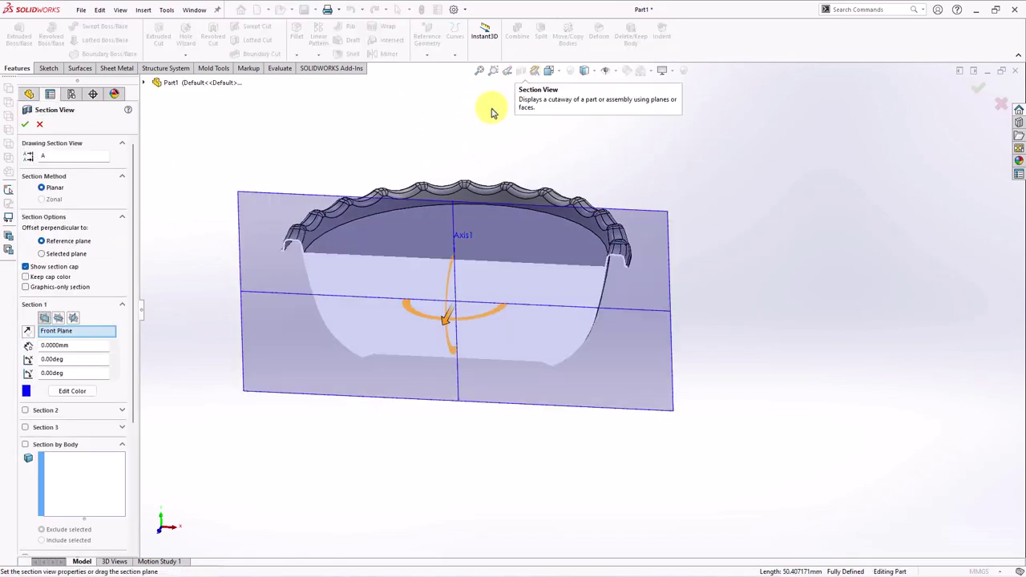
pyautogui.click(25, 124)
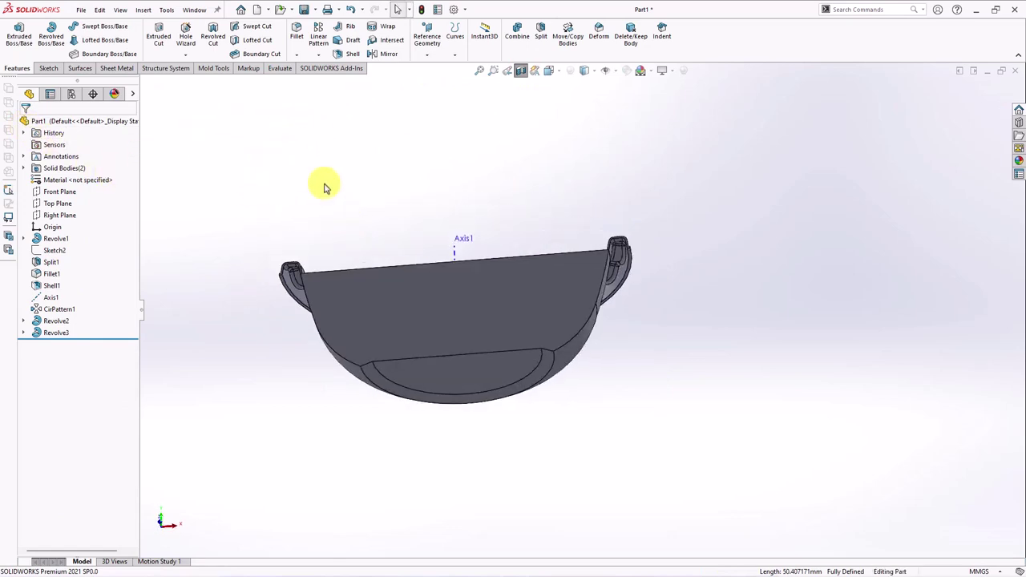
# Round the ring edge on the bowl's underside with a 1 mm fillet
pyautogui.click(295, 38)
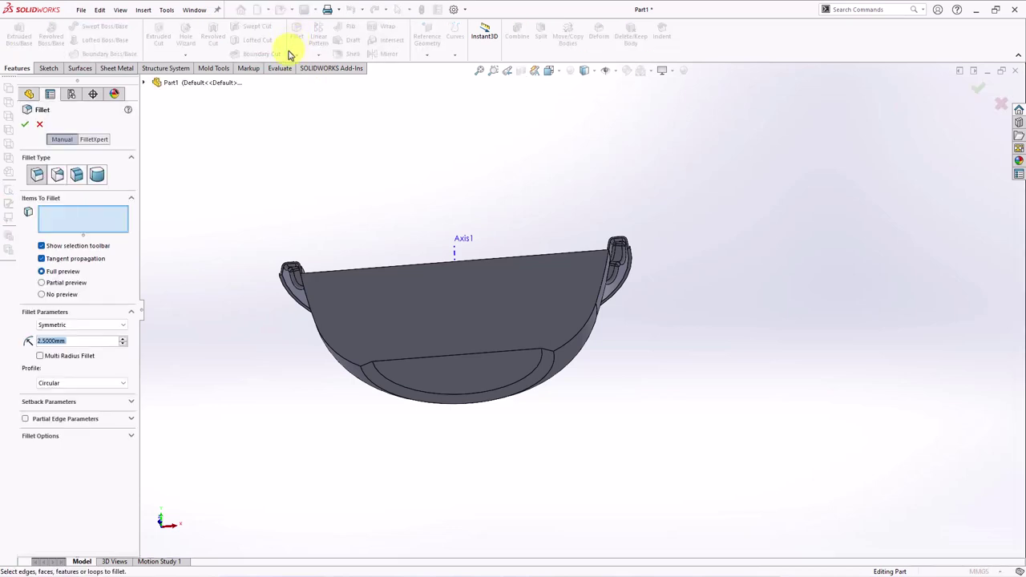
pyautogui.write('1')
pyautogui.press('Tab')
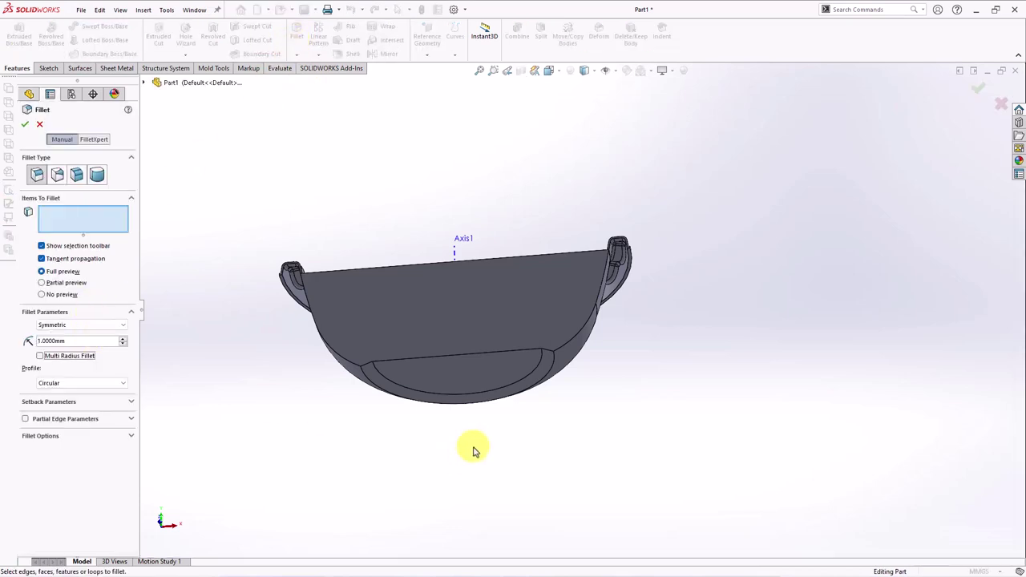
pyautogui.click(537, 375)
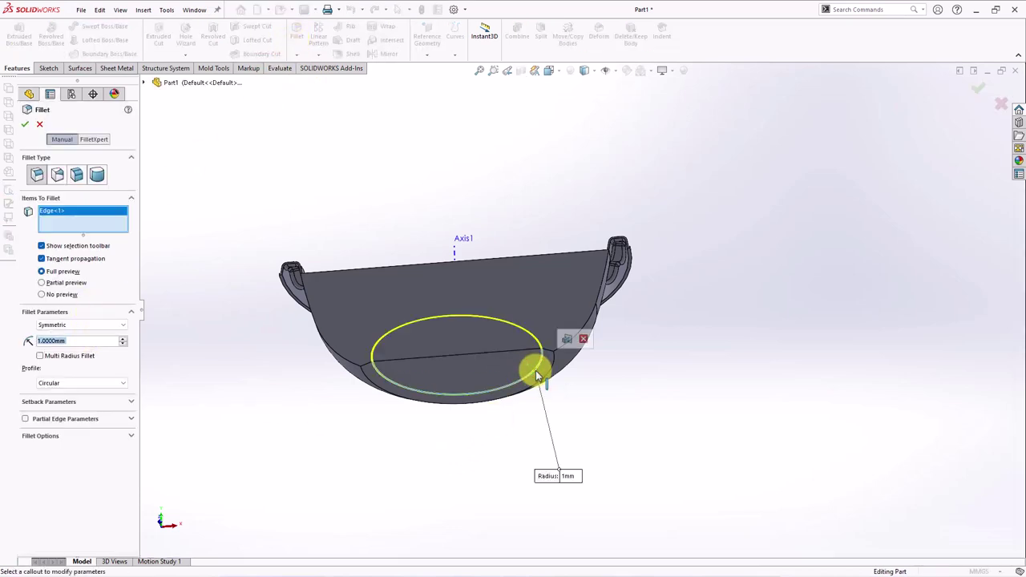
pyautogui.press('Return')
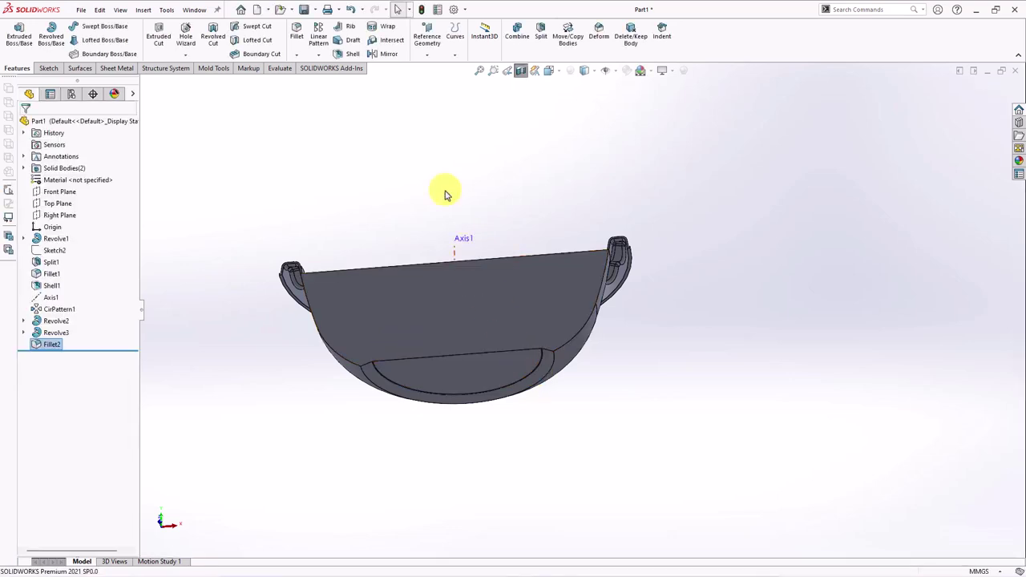
# Round the outer circular bottom edge with a 2 mm fillet
pyautogui.click(293, 32)
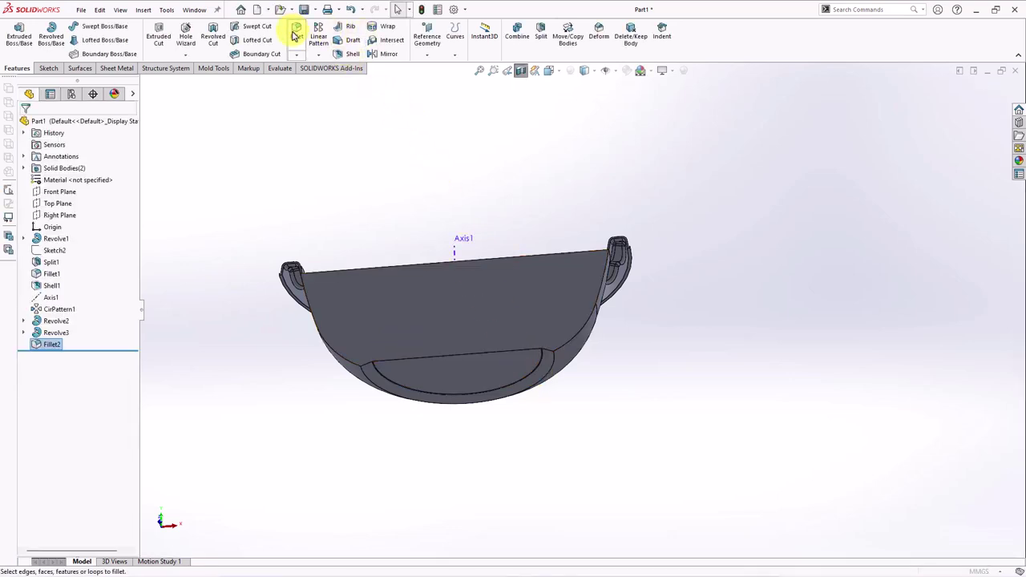
pyautogui.scroll(-3, 570, 380)
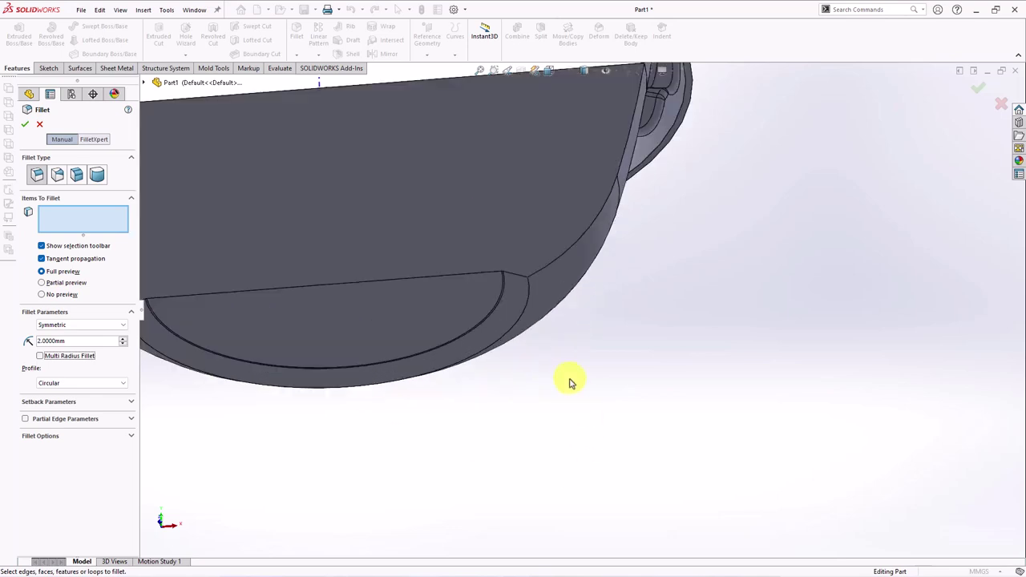
pyautogui.scroll(-2, 545, 320)
pyautogui.click(519, 272)
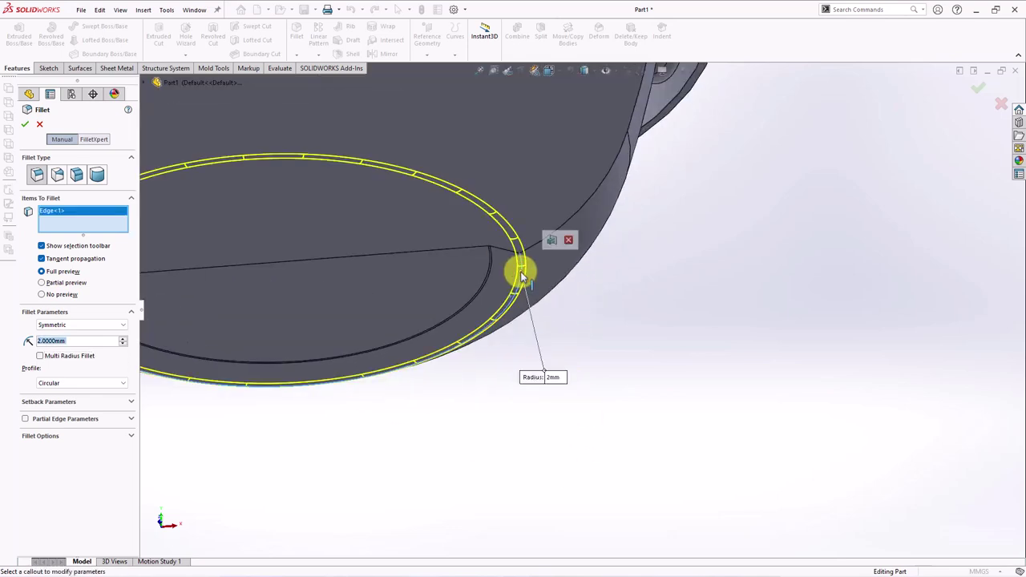
pyautogui.press('Return')
pyautogui.scroll(5, 621, 344)
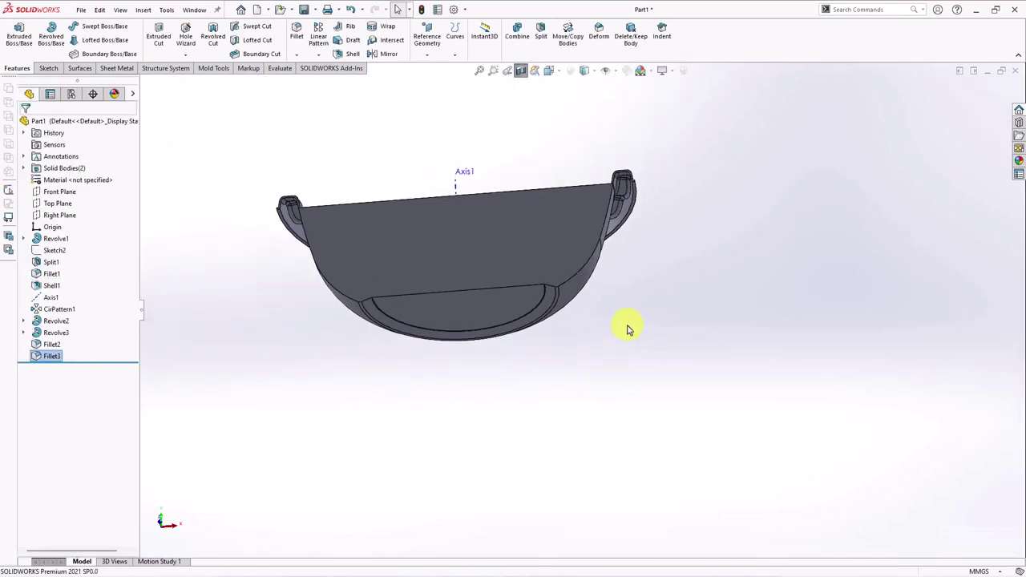
pyautogui.moveTo(627, 328); pyautogui.dragTo(602, 435, button='middle')
# Shell the bowl to 0.85 mm walls with the top face removed, then turn off Section View
pyautogui.click(342, 55)
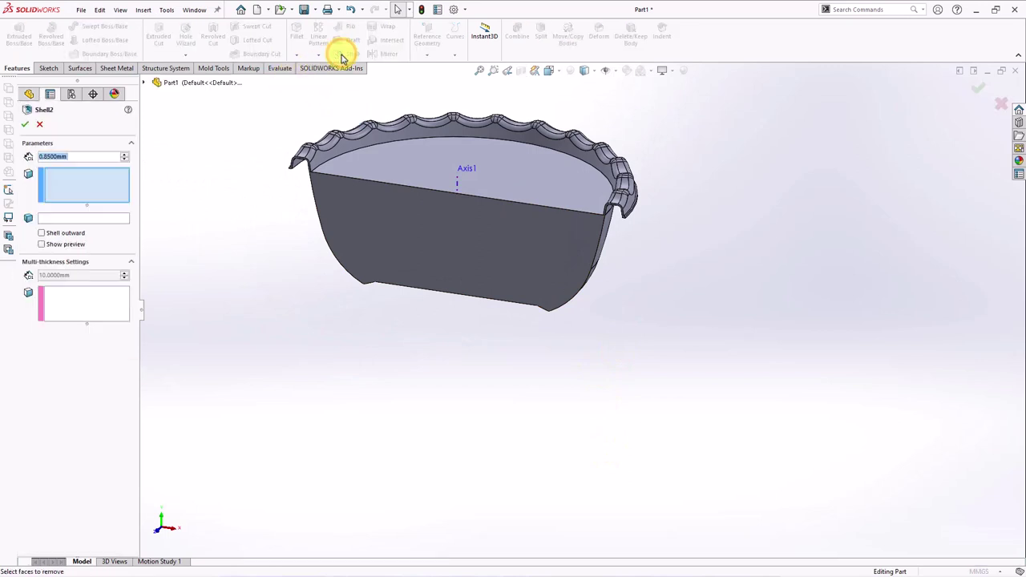
pyautogui.click(408, 170)
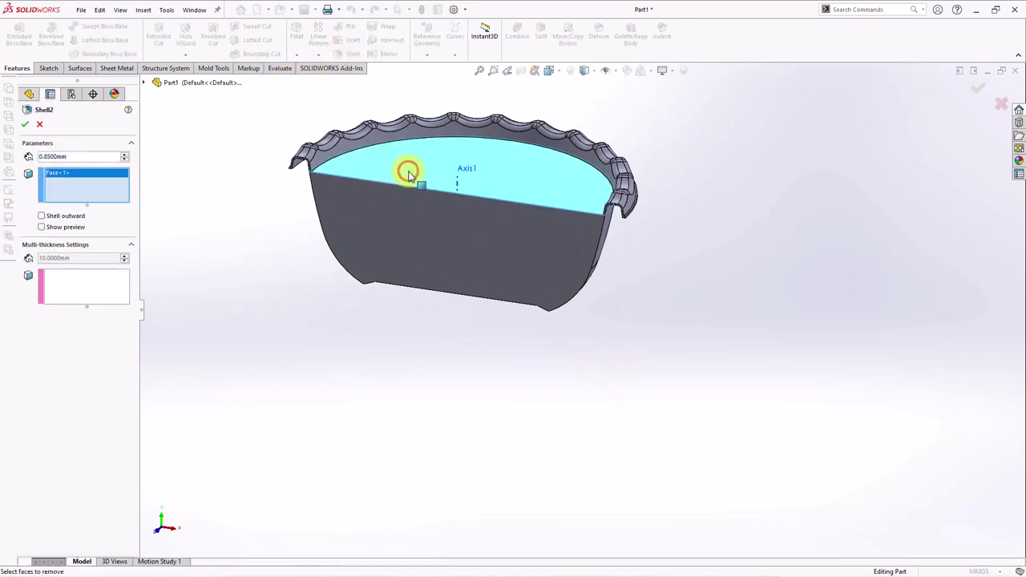
pyautogui.click(63, 228)
pyautogui.click(28, 126)
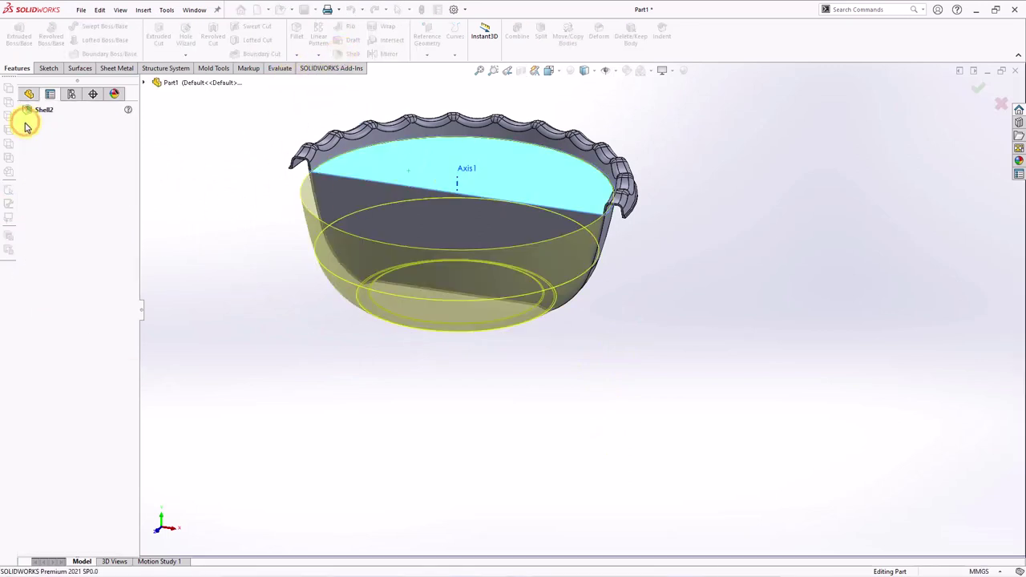
pyautogui.click(521, 70)
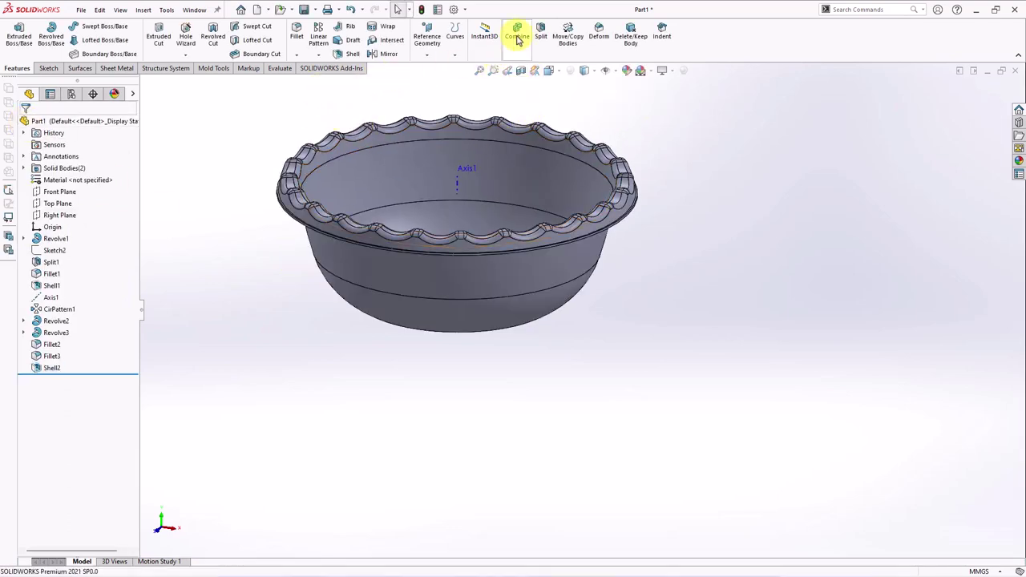
# Combine Revolve2 and Shell2 with Add into one solid body, then view the underside
pyautogui.click(516, 40)
pyautogui.click(399, 132)
pyautogui.click(383, 170)
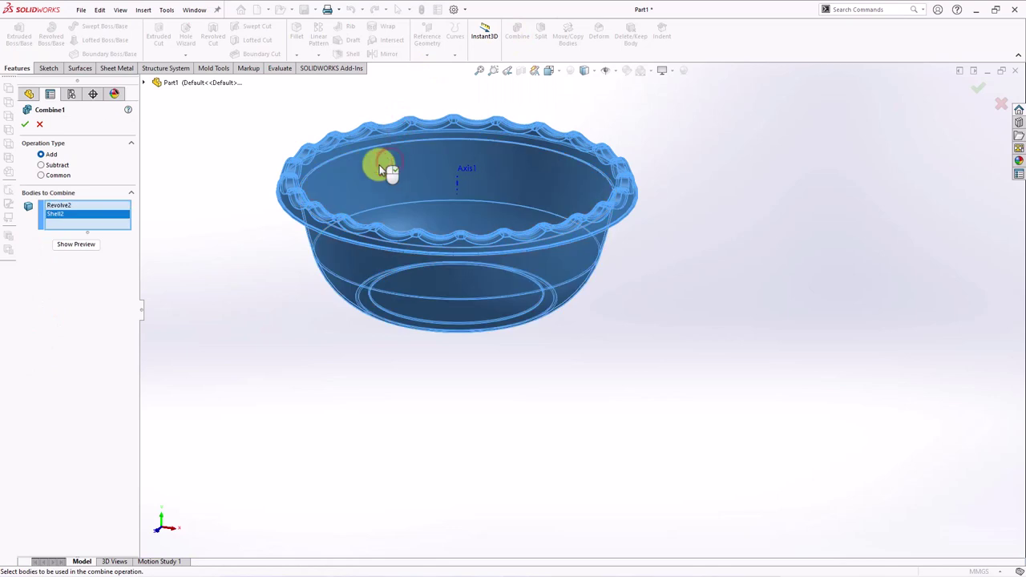
pyautogui.click(25, 124)
pyautogui.scroll(-2, 321, 238)
pyautogui.scroll(-2, 353, 264)
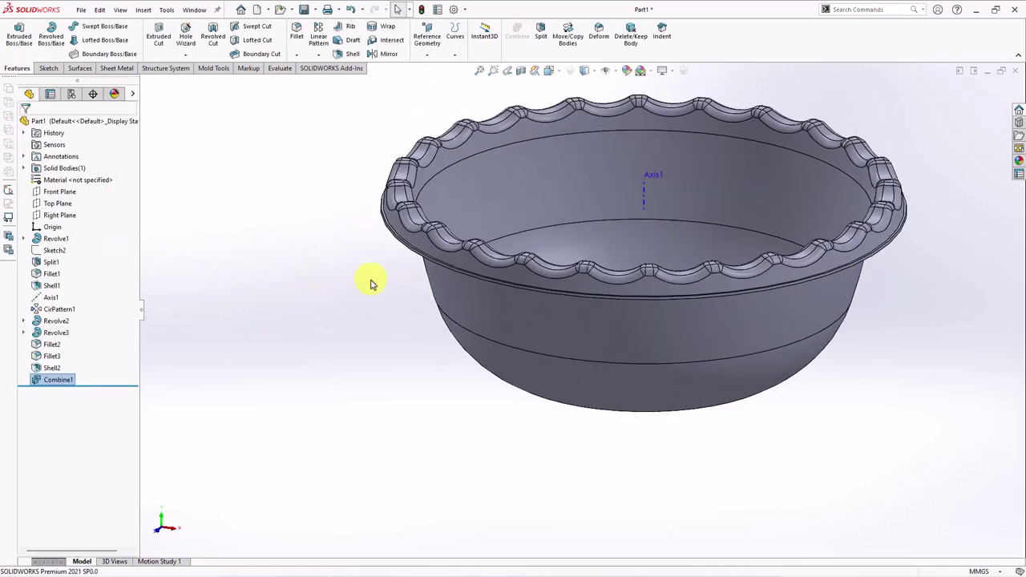
pyautogui.moveTo(371, 282); pyautogui.dragTo(704, 238, button='middle')
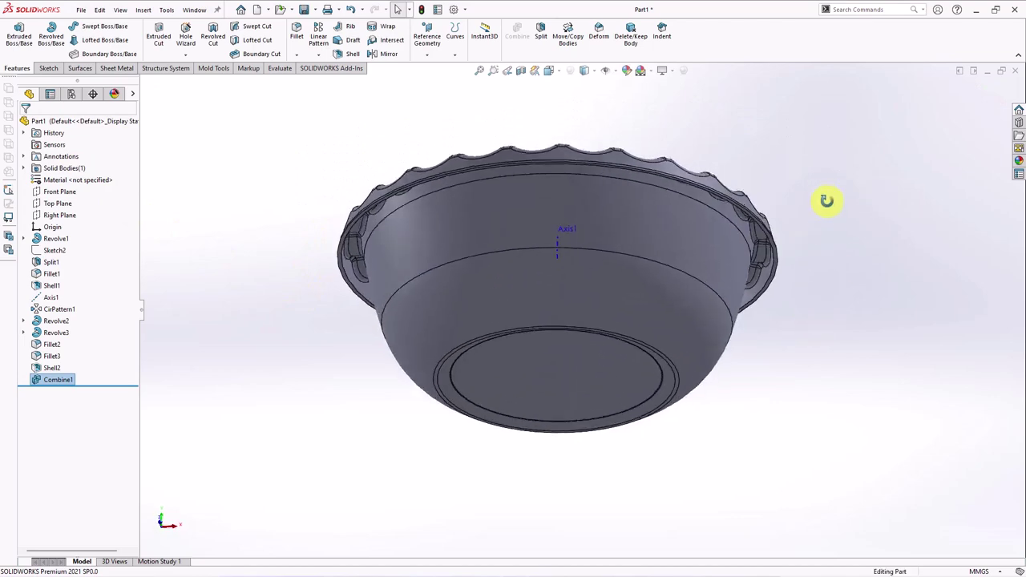